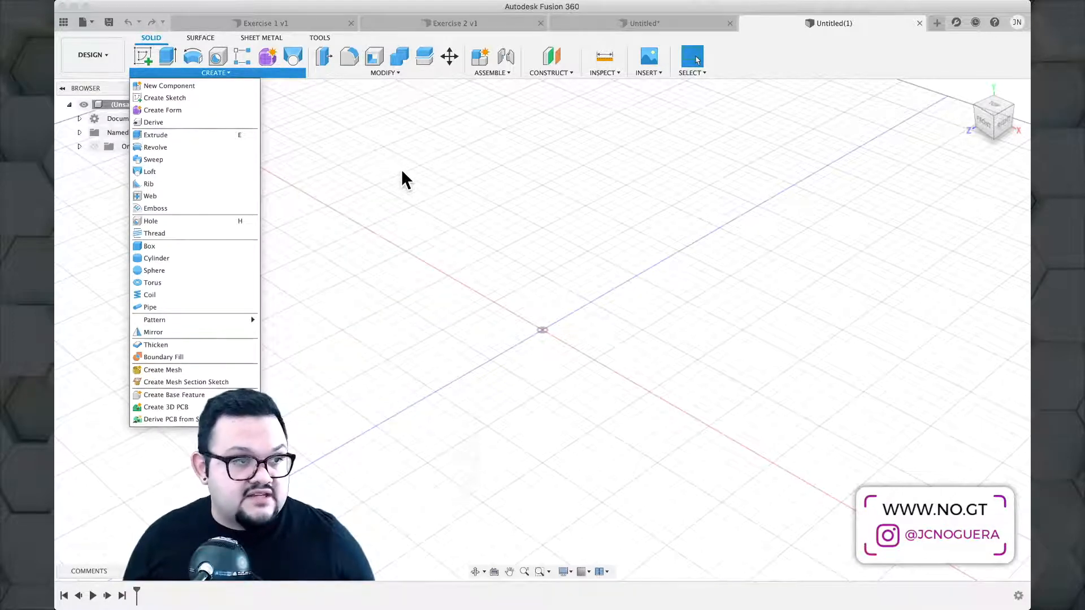
Show the origin planes and start a sketch on the horizontal XZ plane, viewed straight on.
click(402, 173)
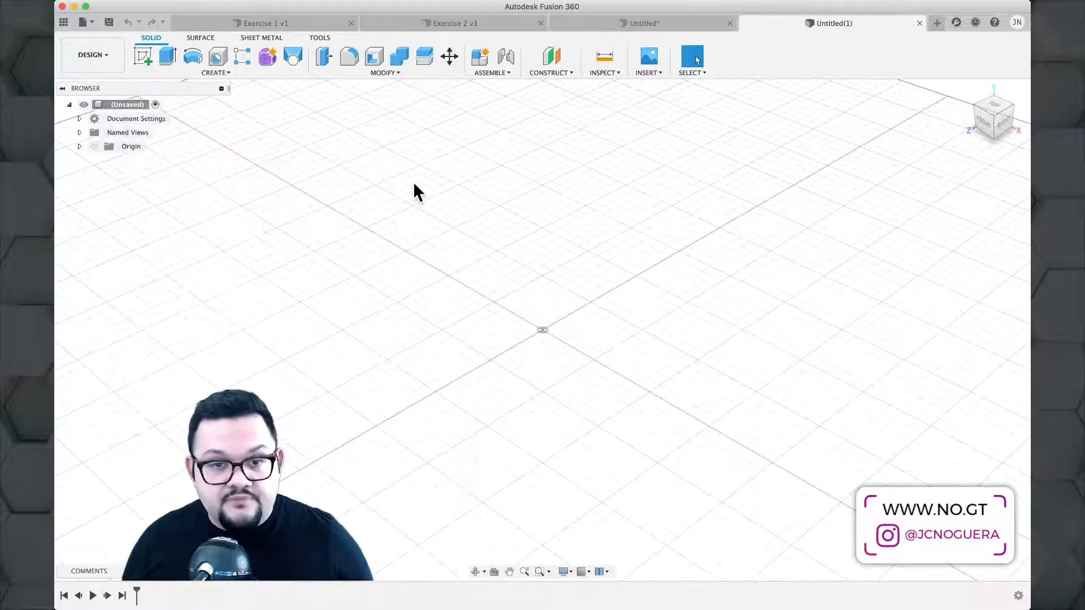
click(96, 149)
click(94, 147)
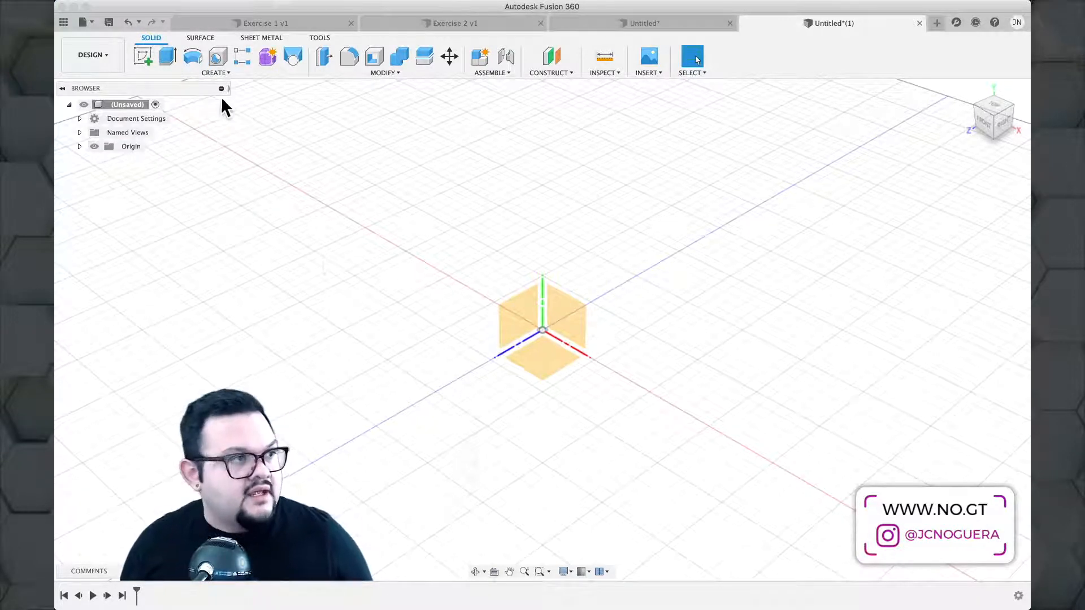
click(145, 62)
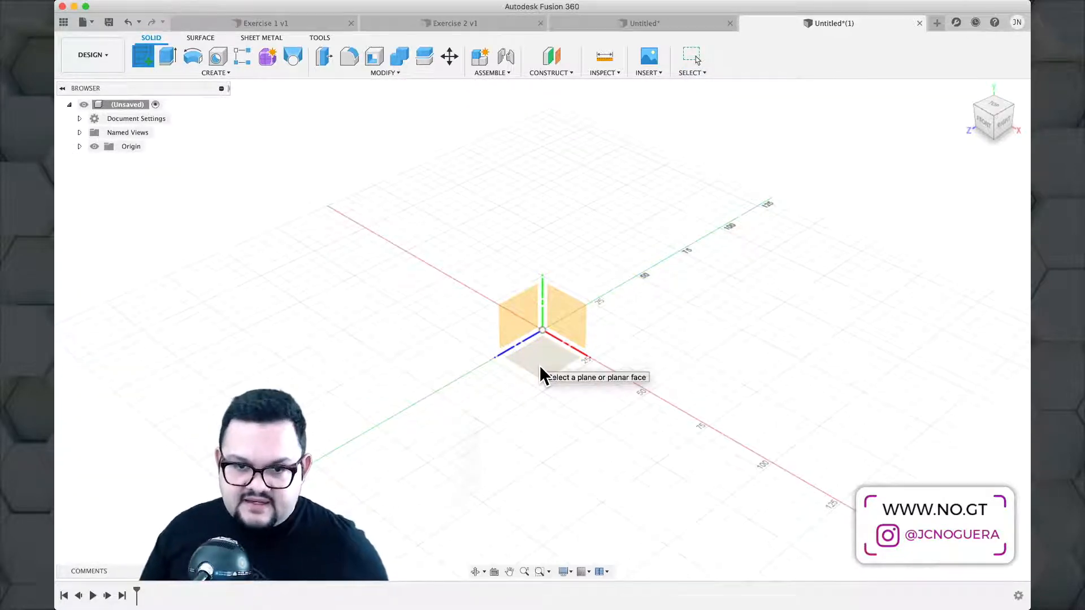
click(539, 365)
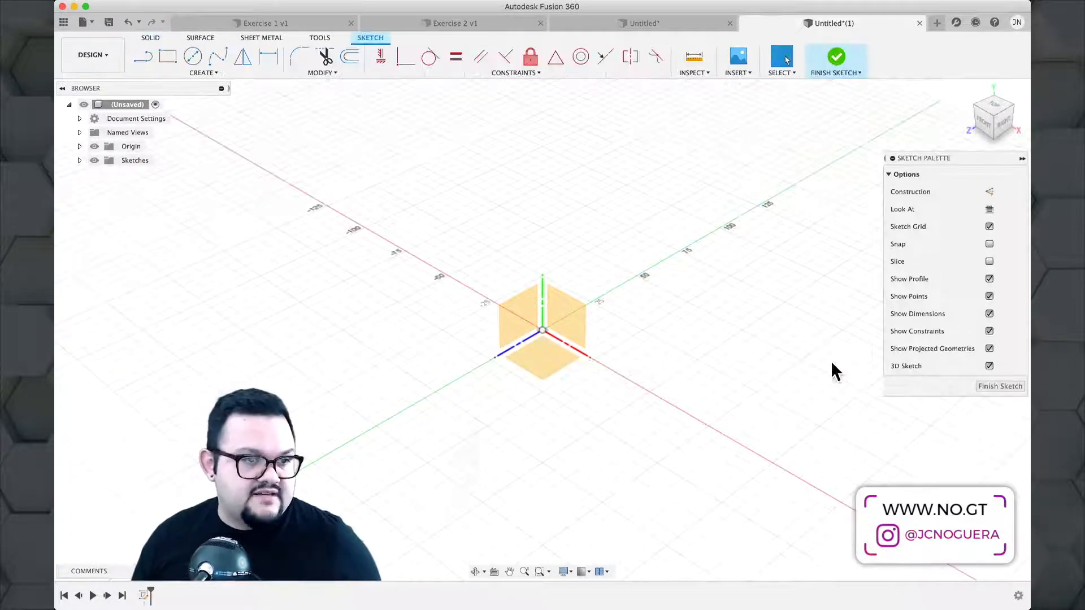
click(989, 210)
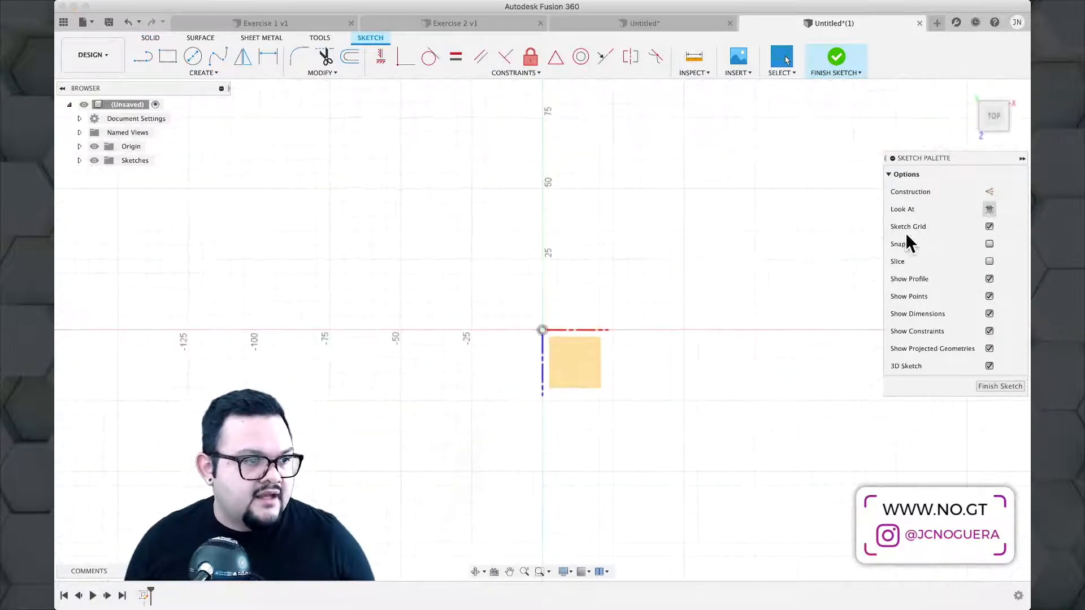
click(211, 74)
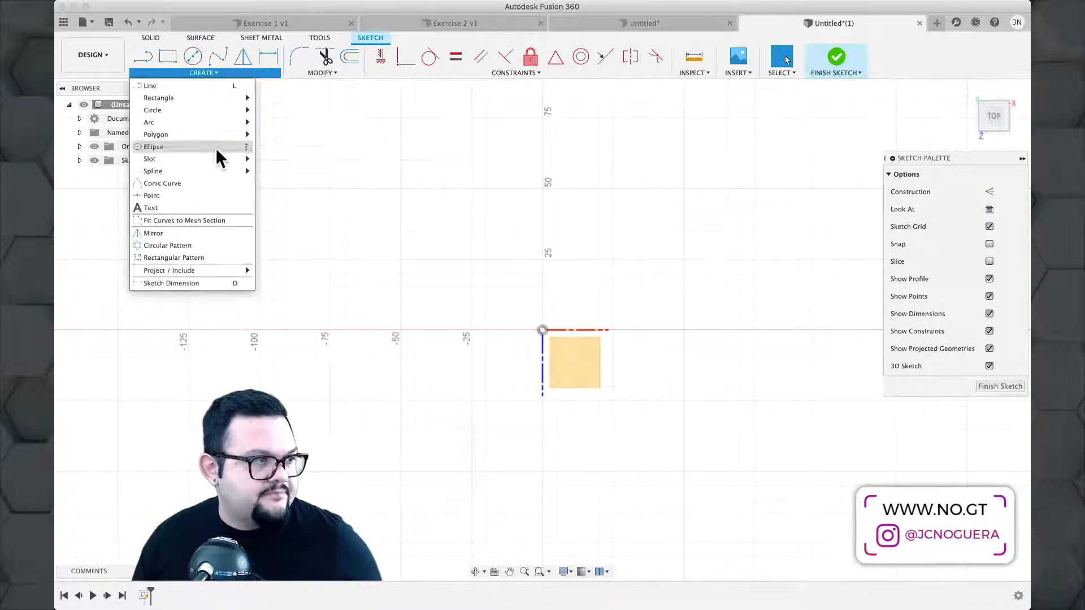
click(216, 147)
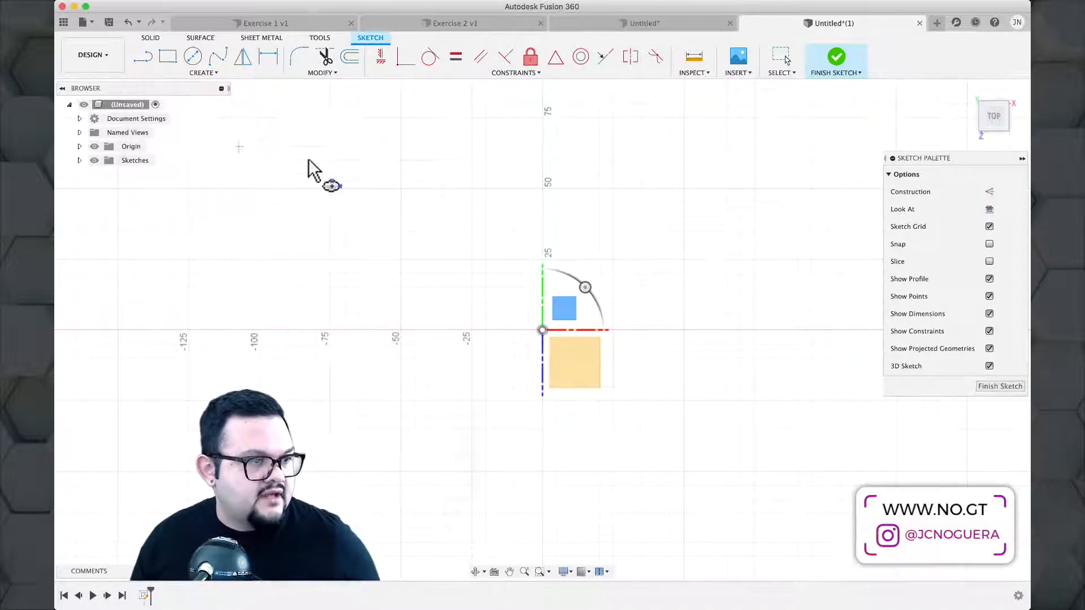
click(543, 331)
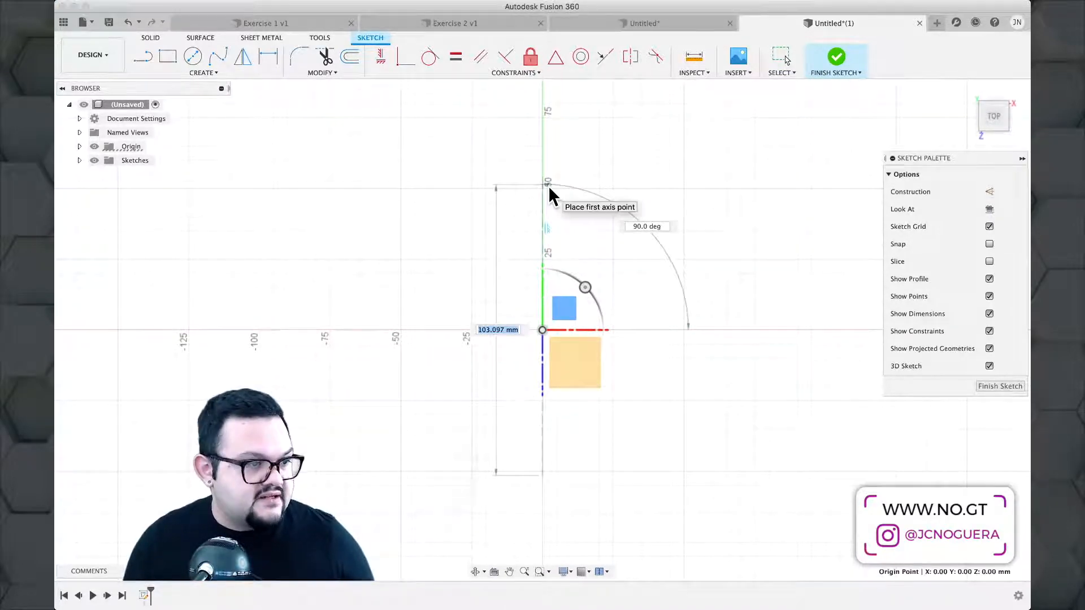
text(100)
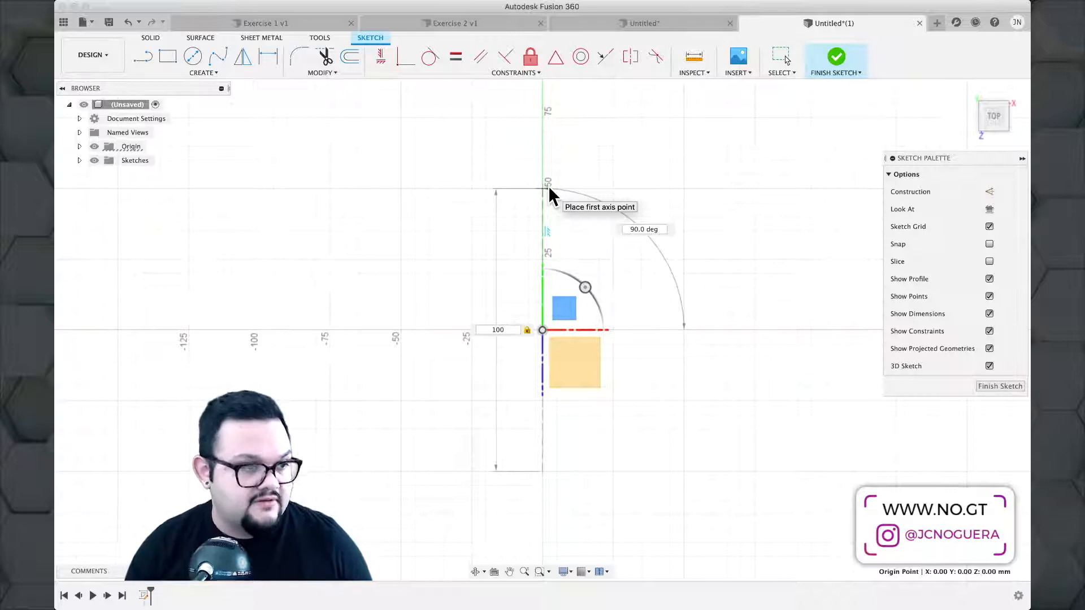
key(Escape)
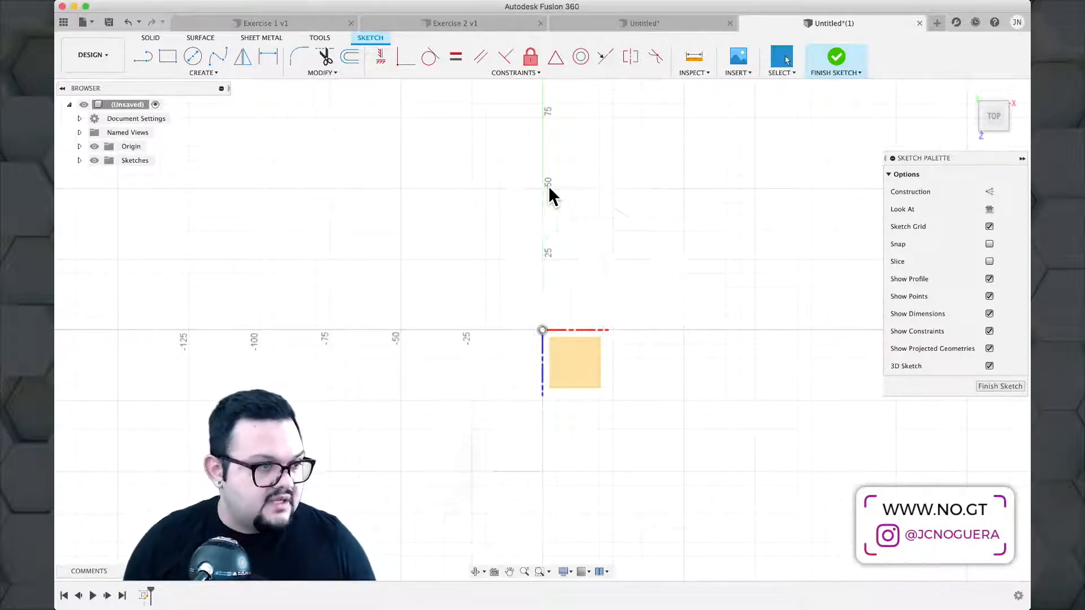
Draw an ellipse centred on the origin with a 100 mm vertical axis and a 150 mm horizontal axis, and finish the sketch.
click(226, 72)
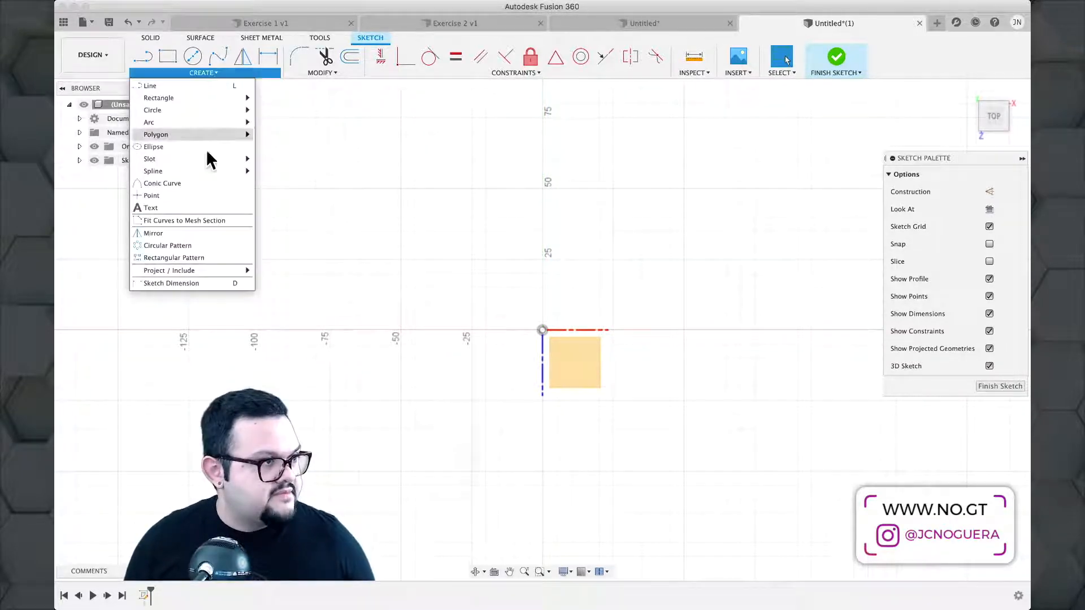
click(197, 141)
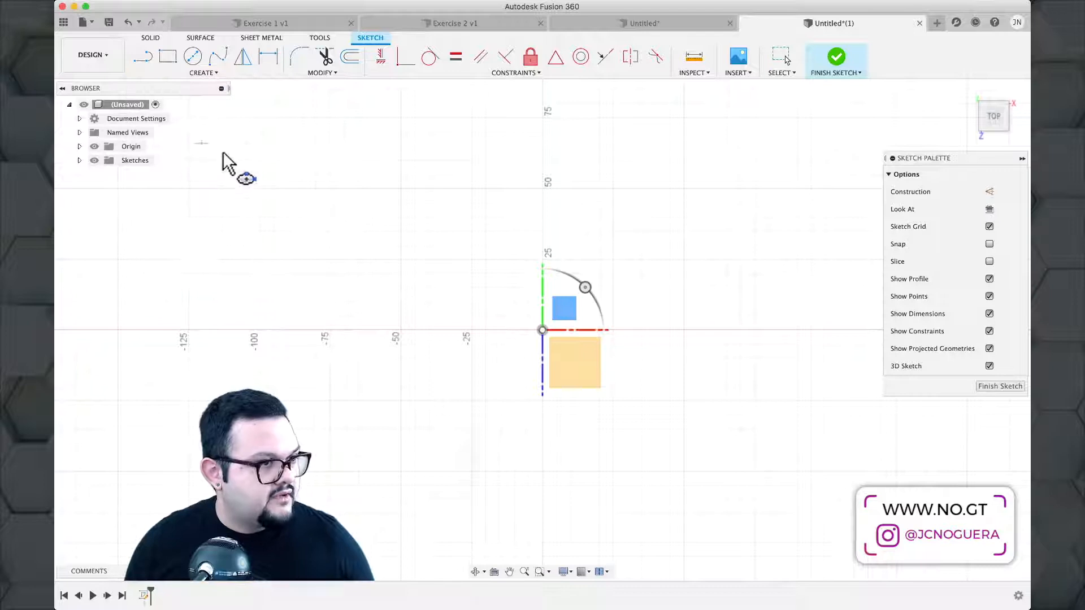
click(542, 330)
text(100)
key(Tab)
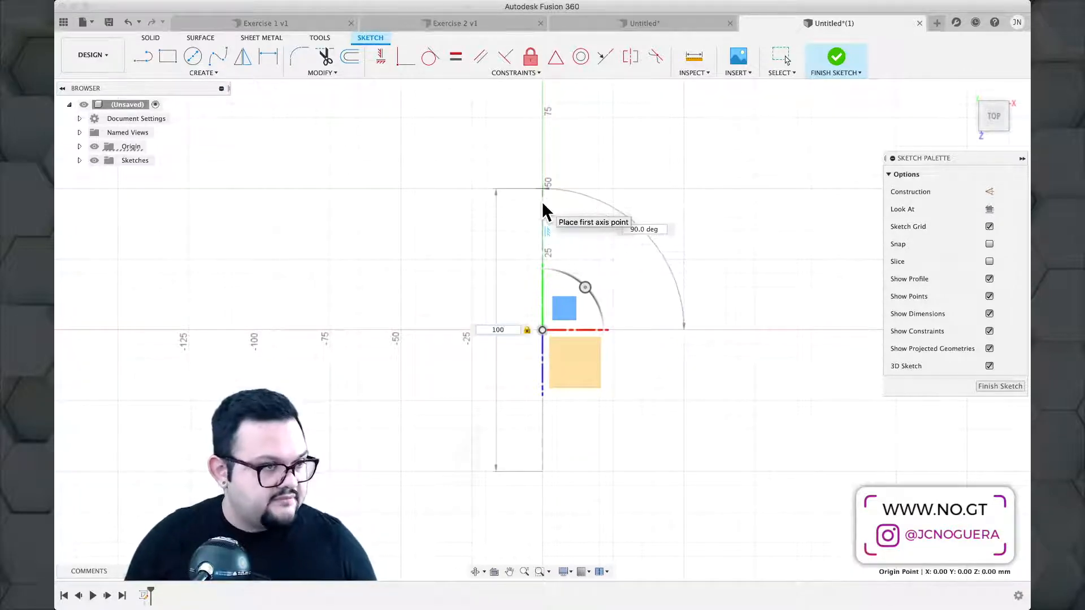
click(542, 205)
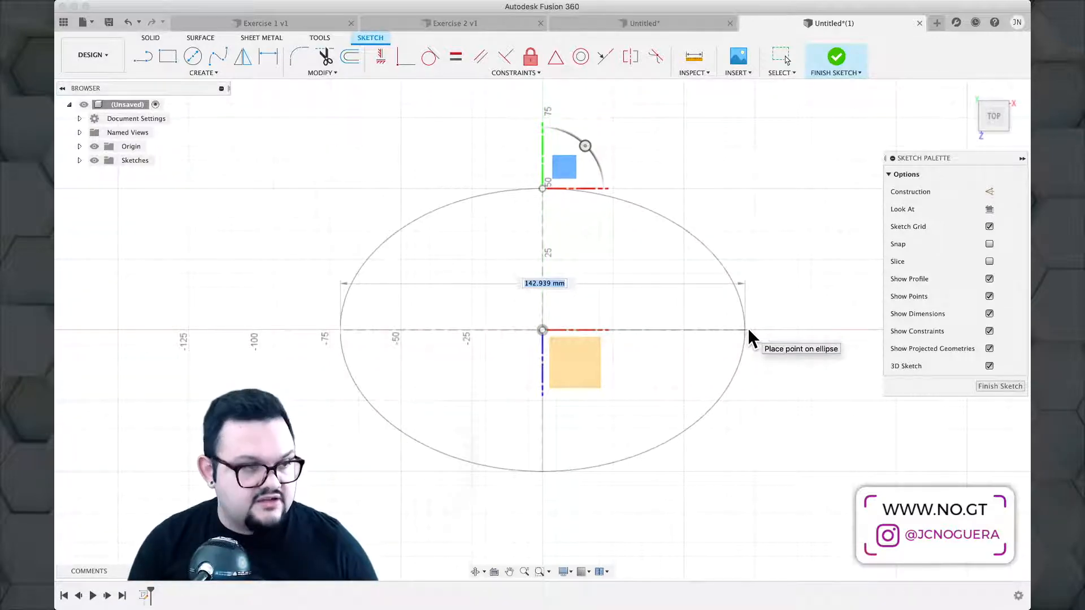
text(150)
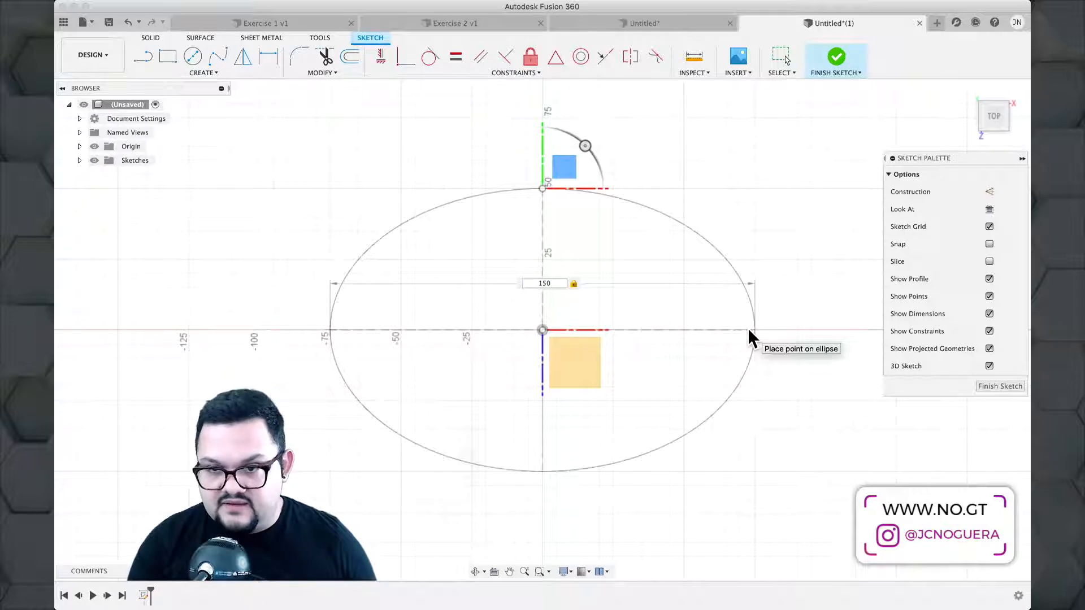
click(746, 327)
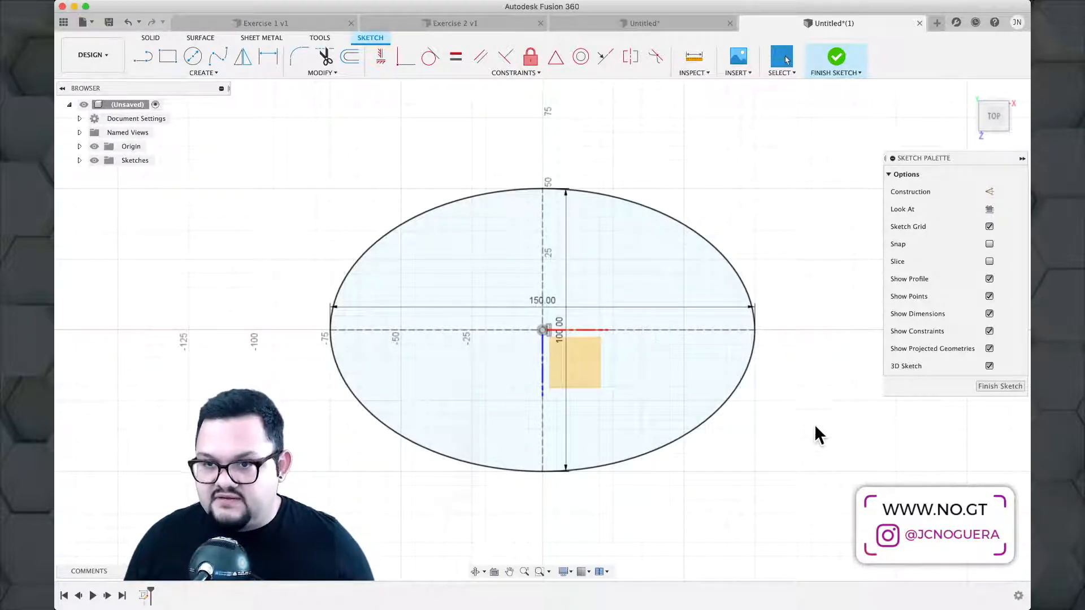
shift+middle_drag(813, 436, 860, 361)
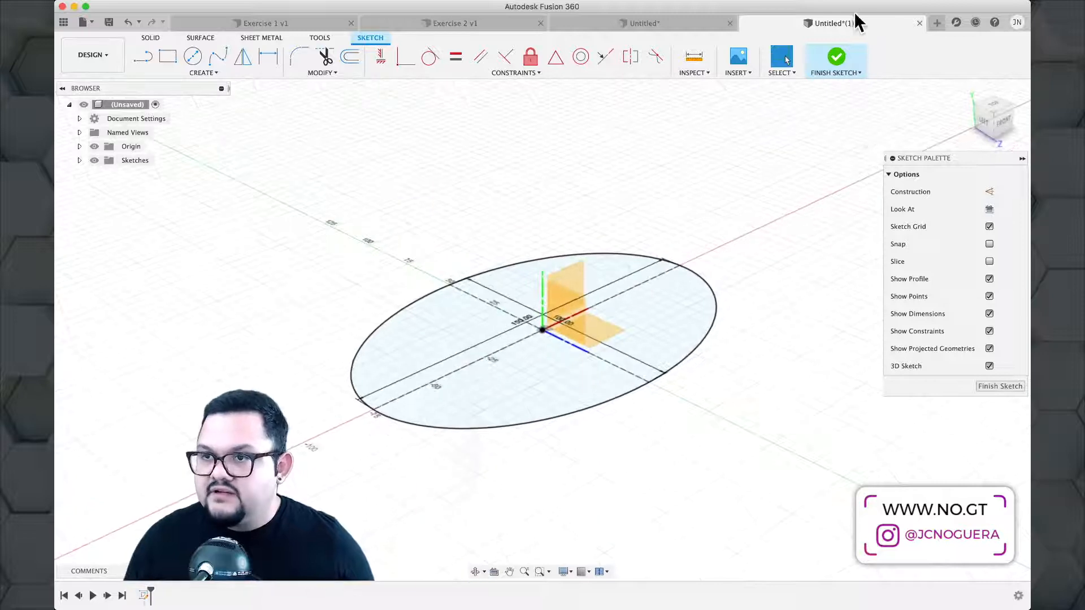
click(835, 57)
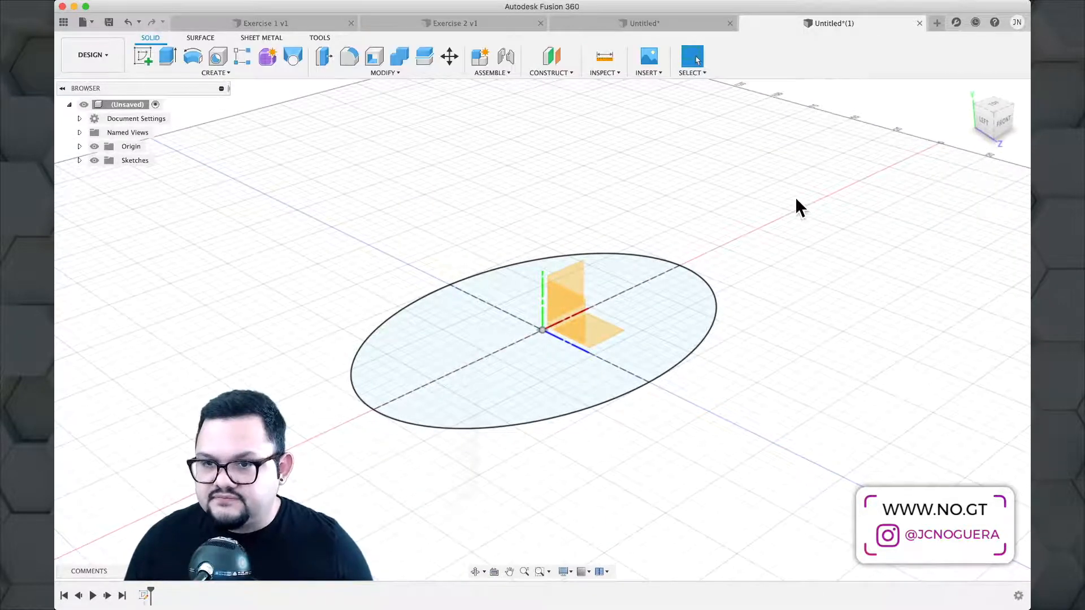
Create a construction plane offset -20 mm from the XZ origin plane.
mouse_move(833, 291)
shift+middle_down()
mouse_move(780, 272)
mouse_move(798, 277)
shift+middle_up()
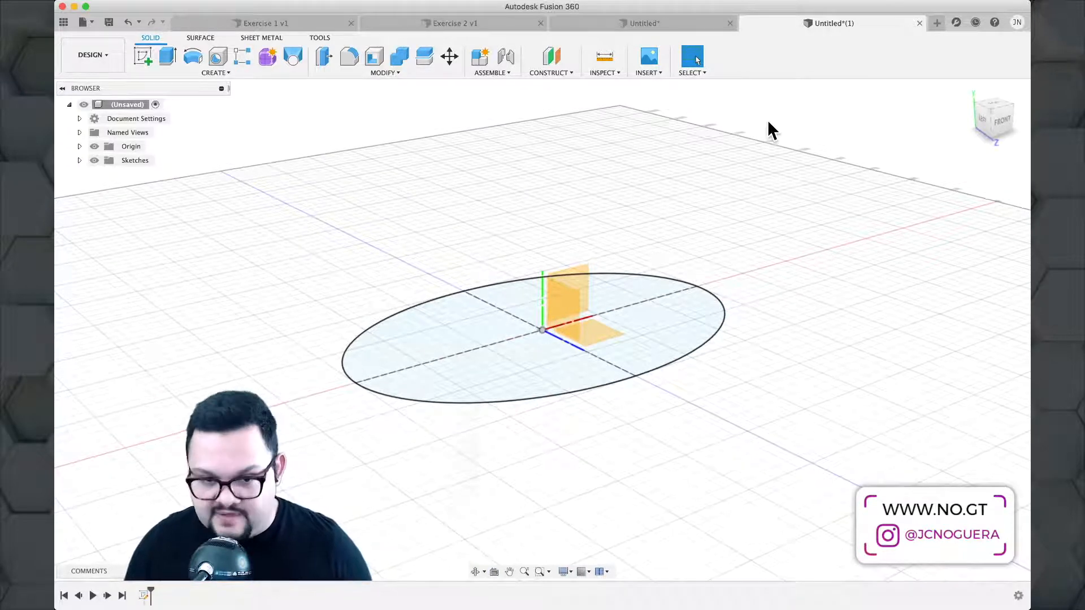
click(558, 70)
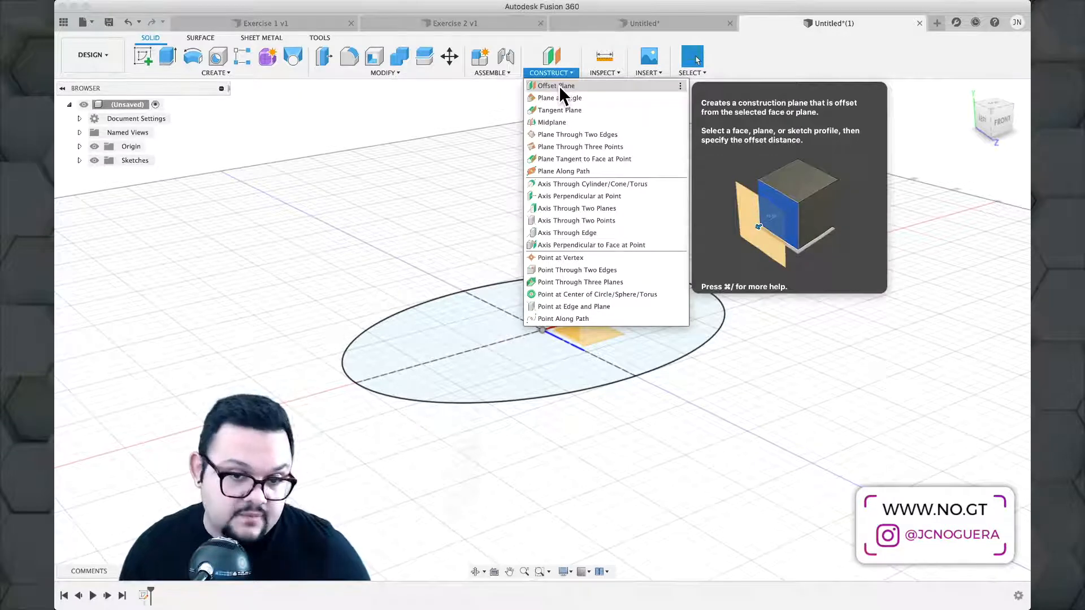
click(558, 86)
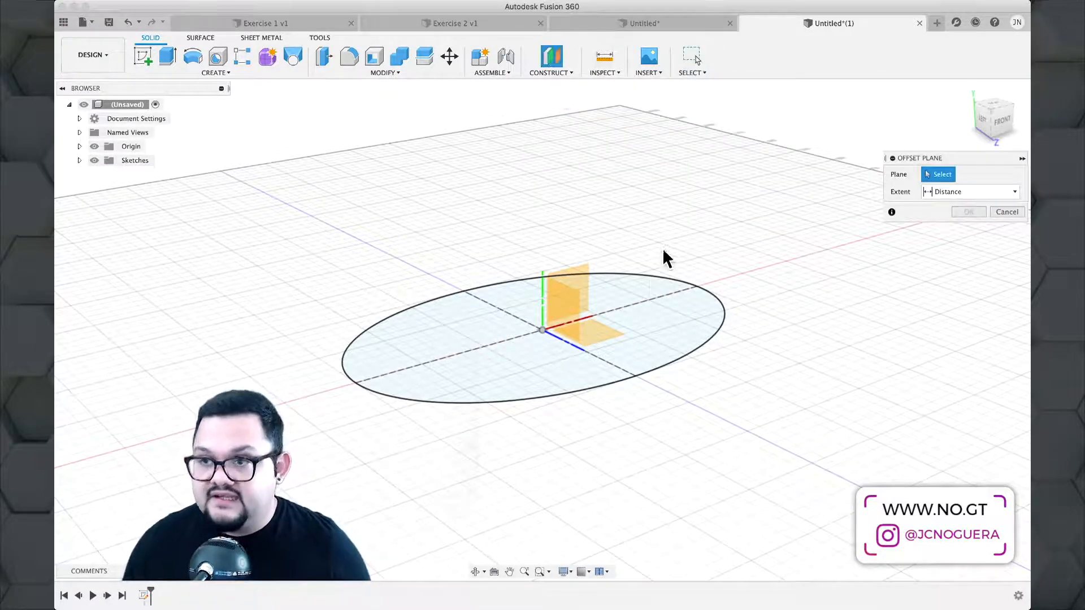
click(601, 333)
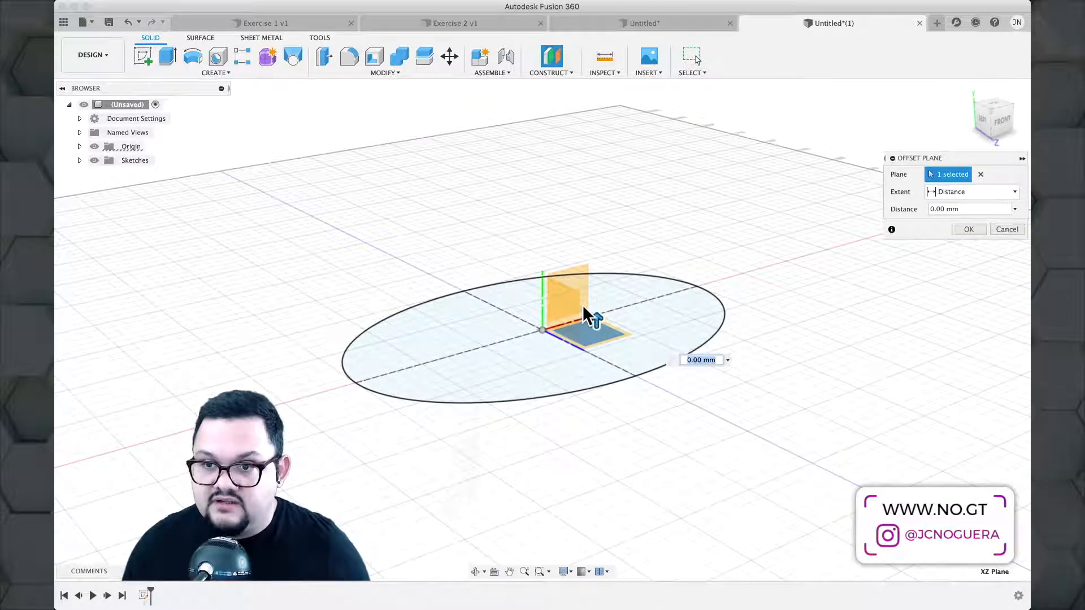
drag(598, 313, 594, 373)
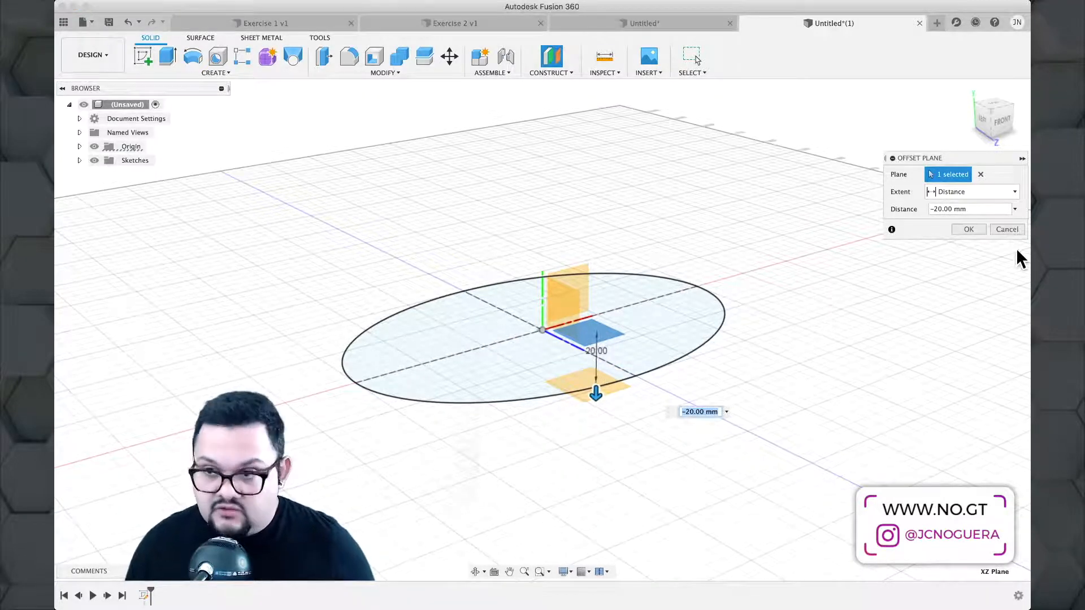
click(962, 226)
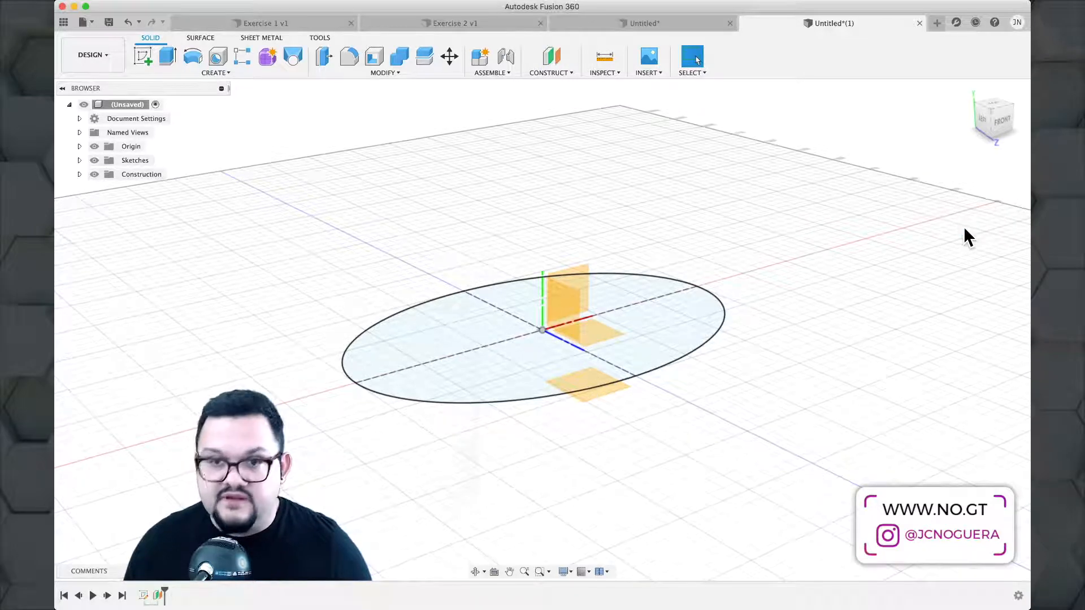
Start a sketch on the offset plane below the ellipse, viewed straight on.
click(144, 56)
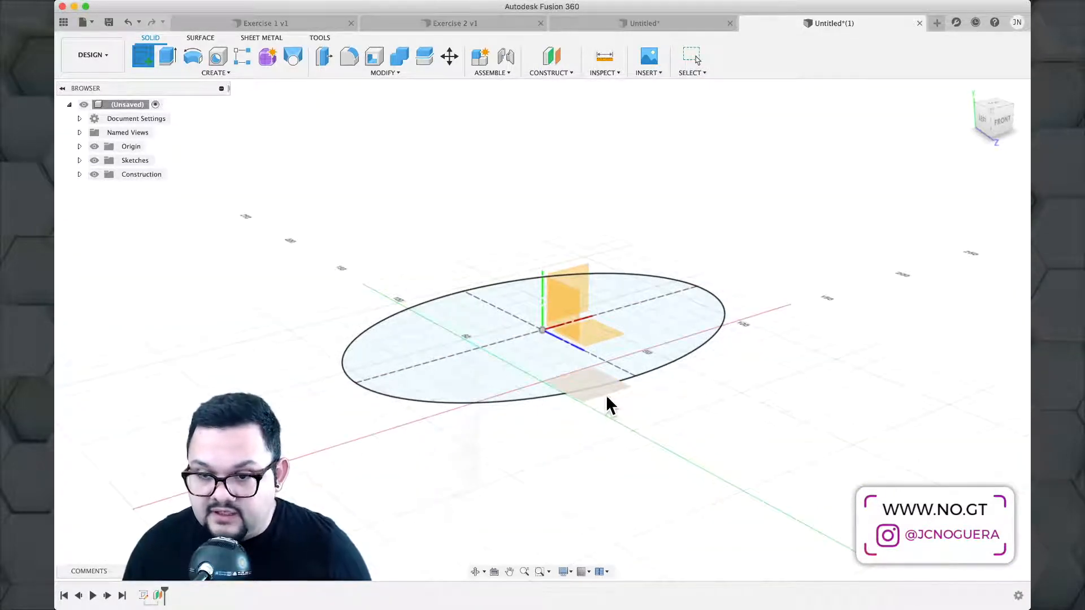
shift+middle_drag(606, 405, 586, 375)
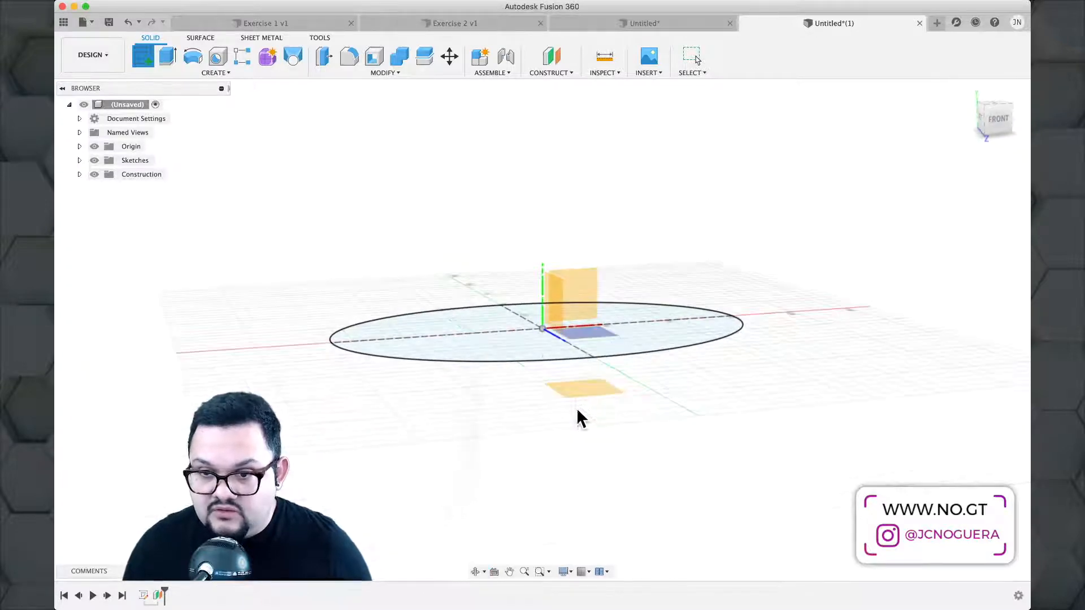
click(579, 395)
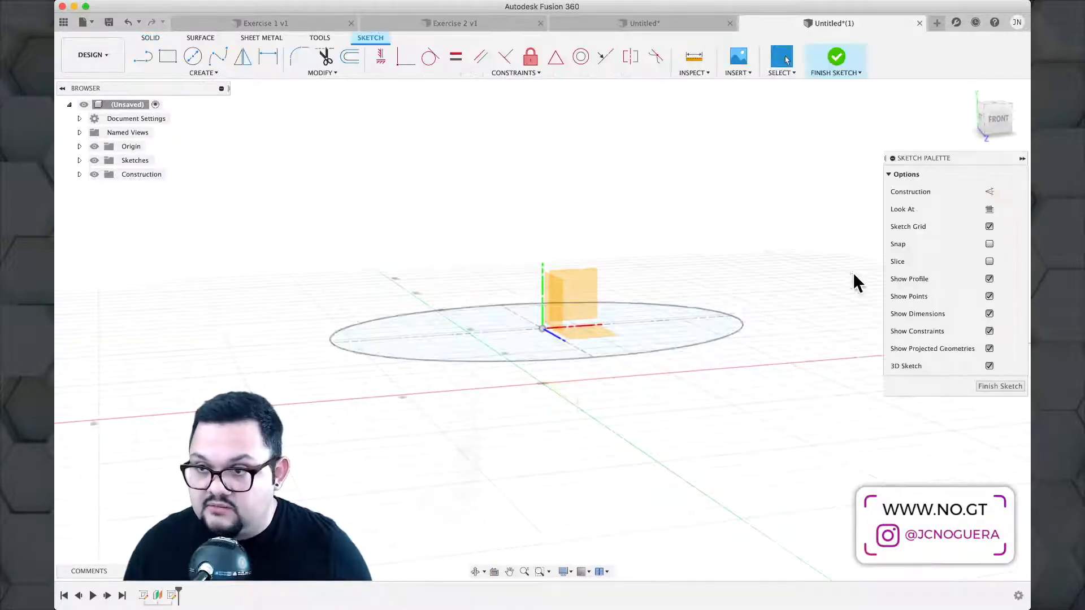
click(988, 209)
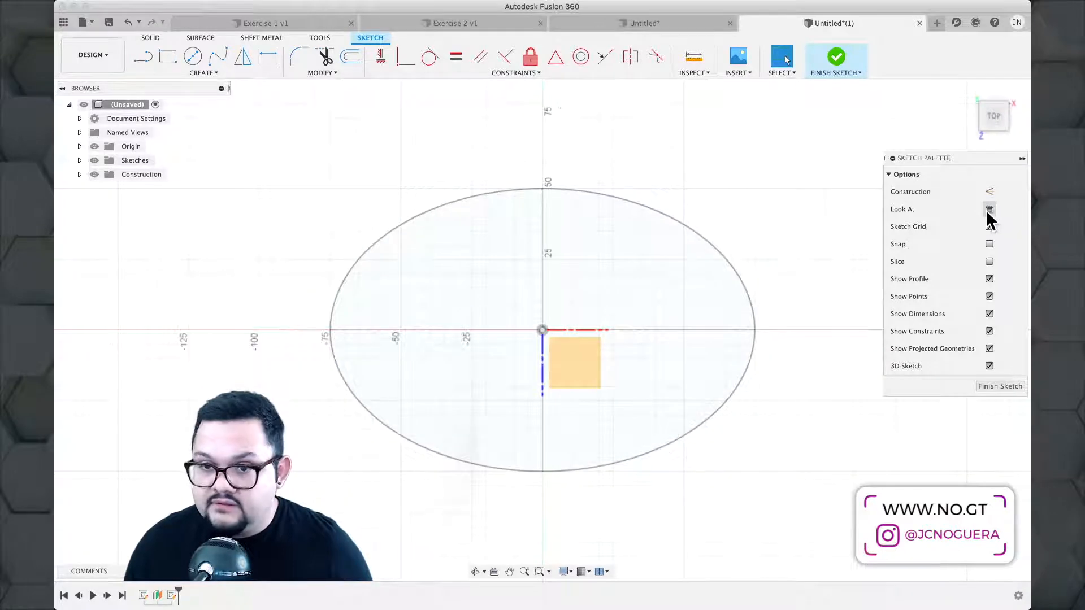
Draw a smaller ellipse centred on the origin, about 120 mm wide and 75 mm high, inside the first one's outline, and finish the sketch.
click(212, 70)
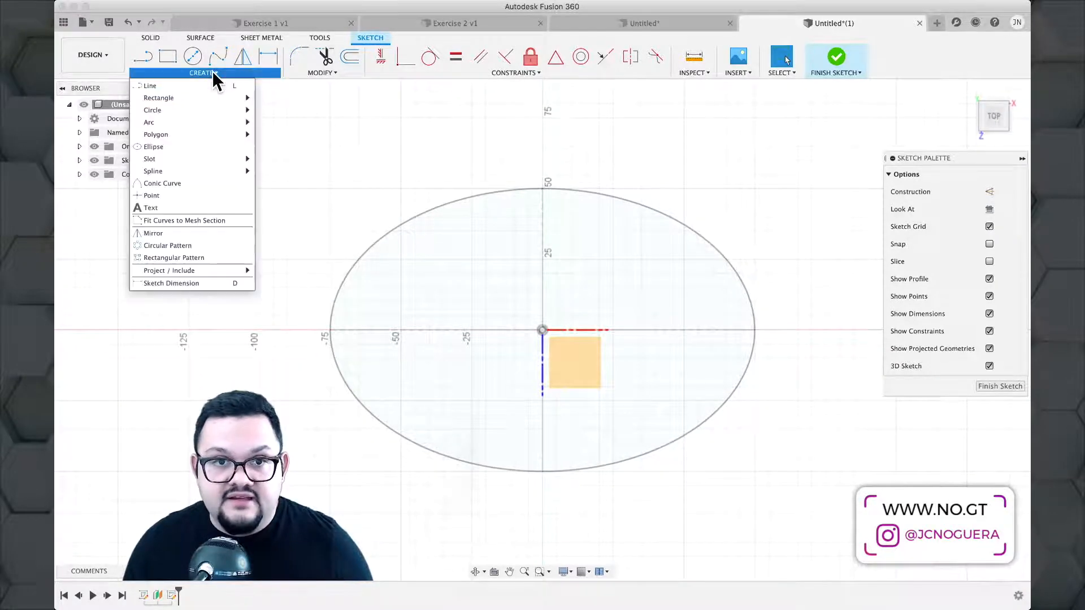
click(211, 148)
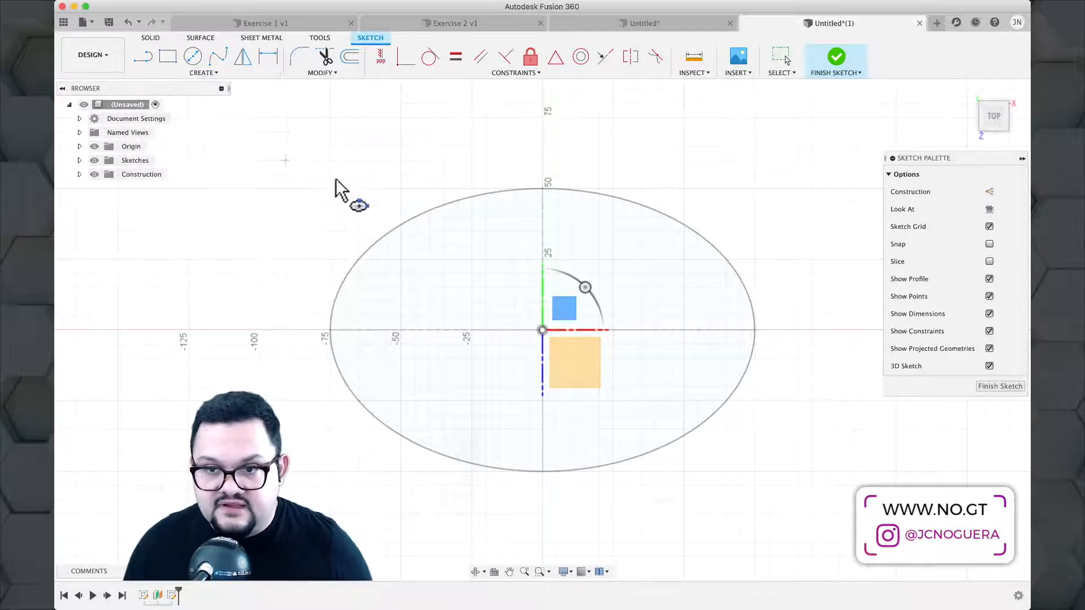
click(542, 330)
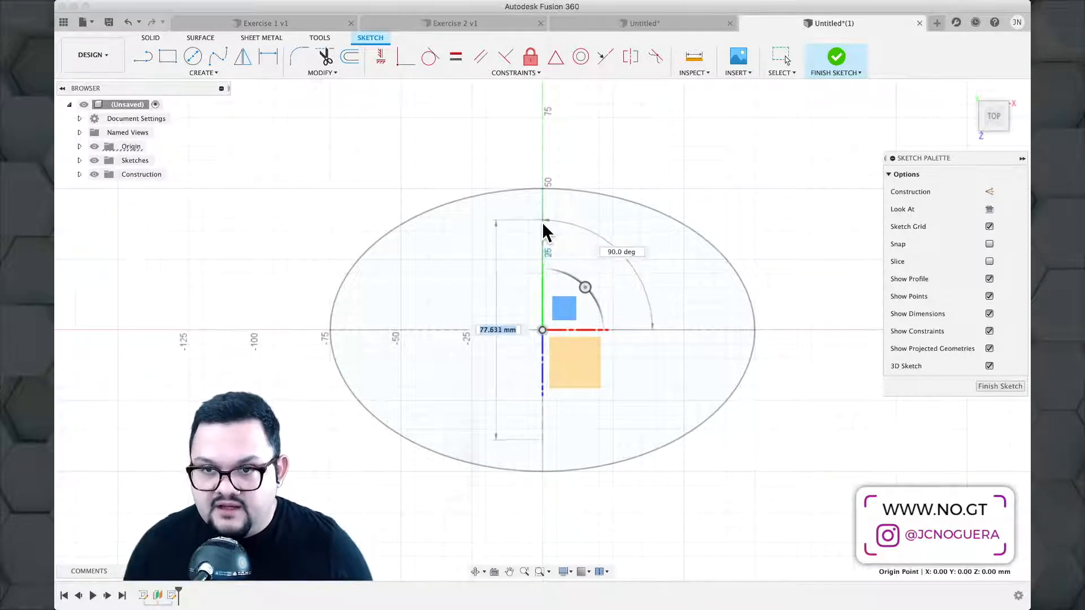
click(541, 226)
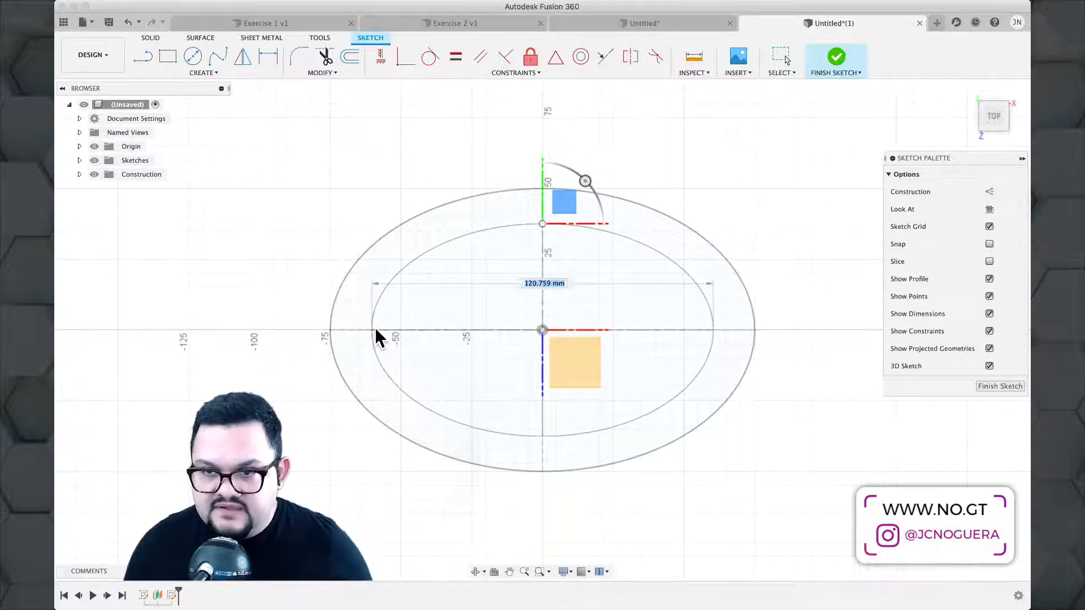
click(377, 330)
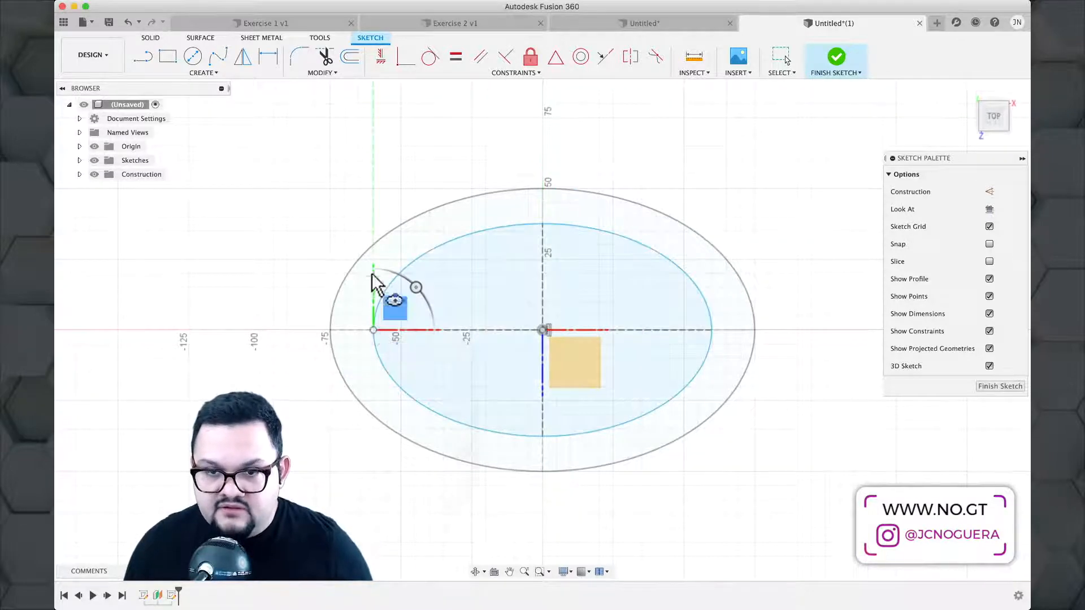
key(Escape)
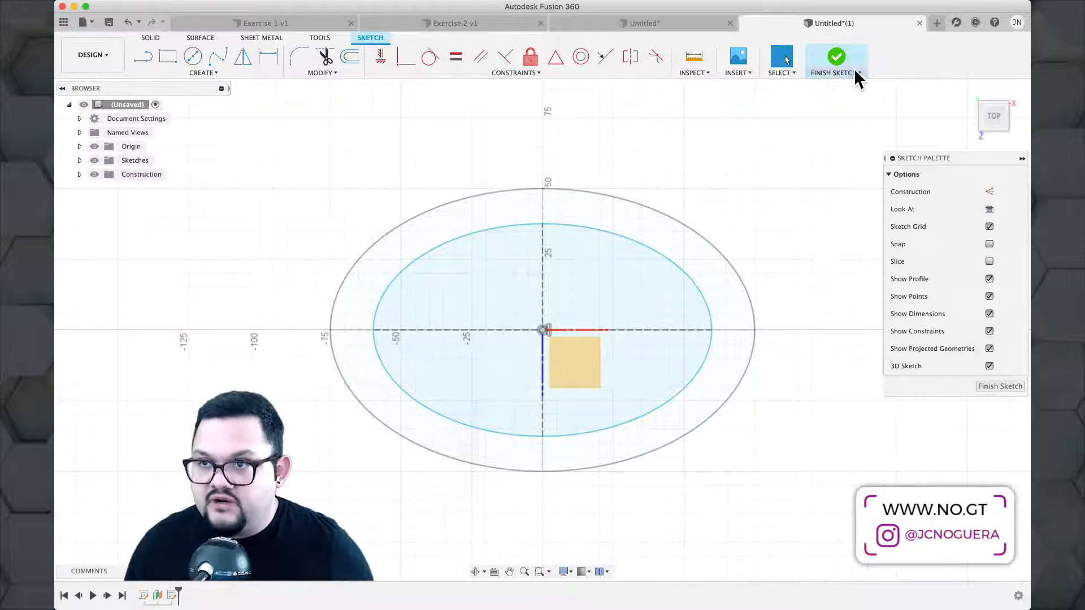
click(842, 53)
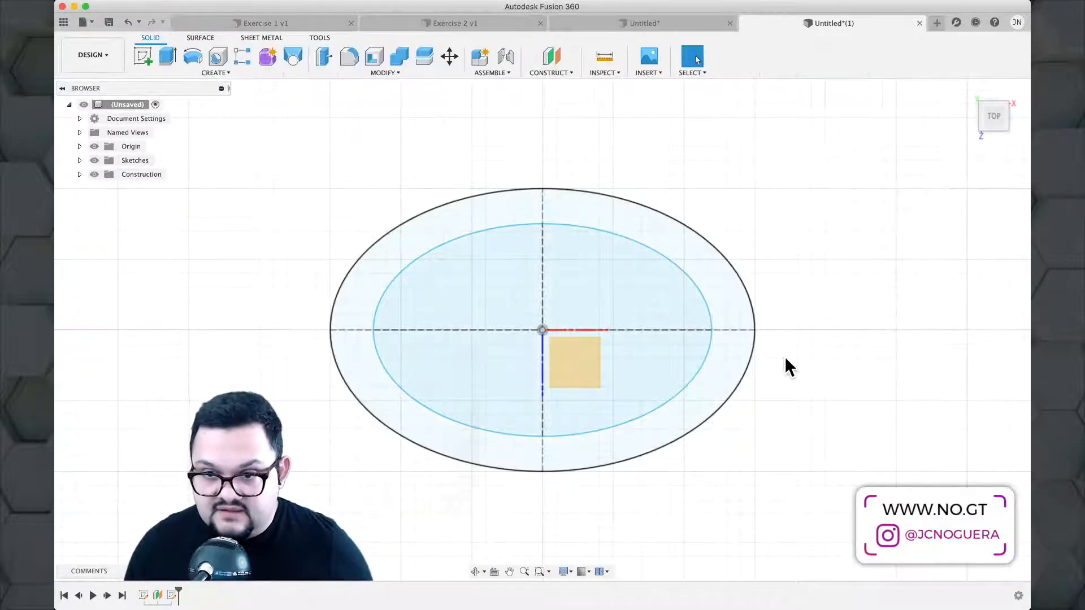
Create a construction plane offset 40 mm from the XZ origin plane, above the first ellipse.
shift+middle_drag(786, 365, 822, 285)
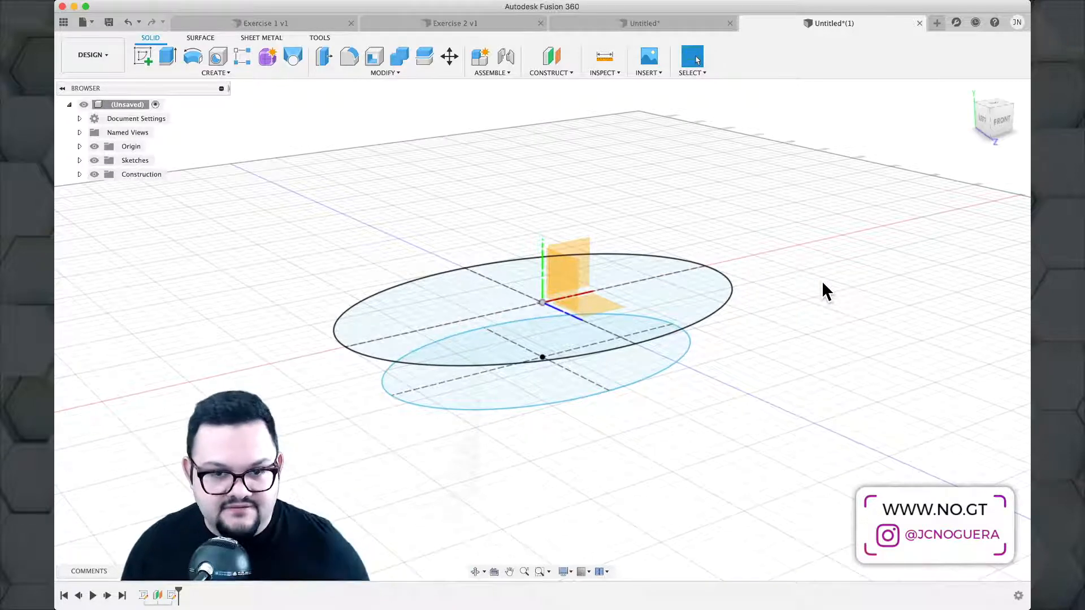
click(545, 56)
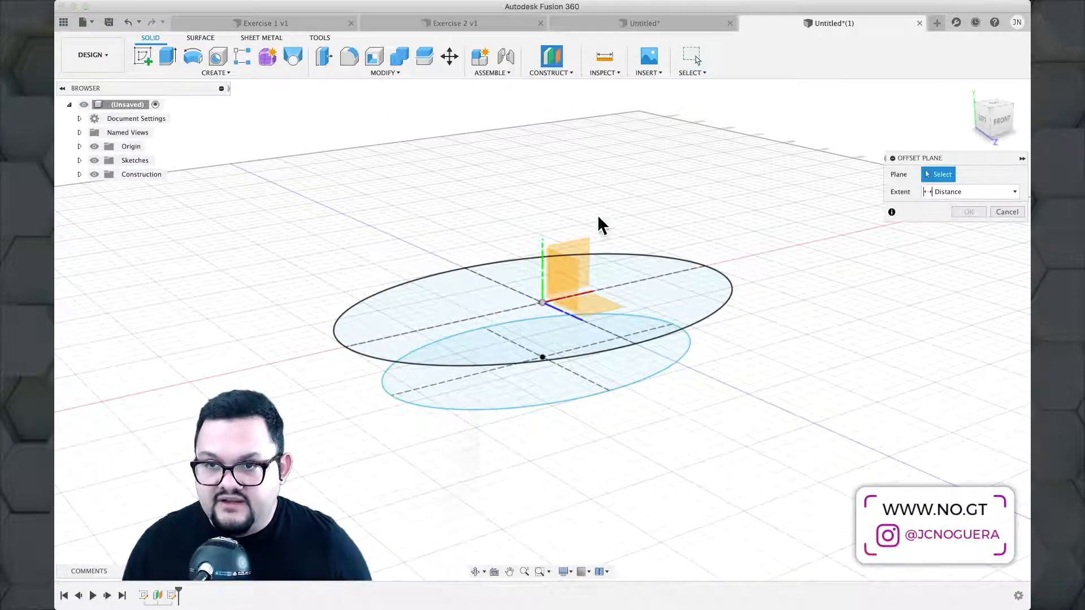
click(598, 296)
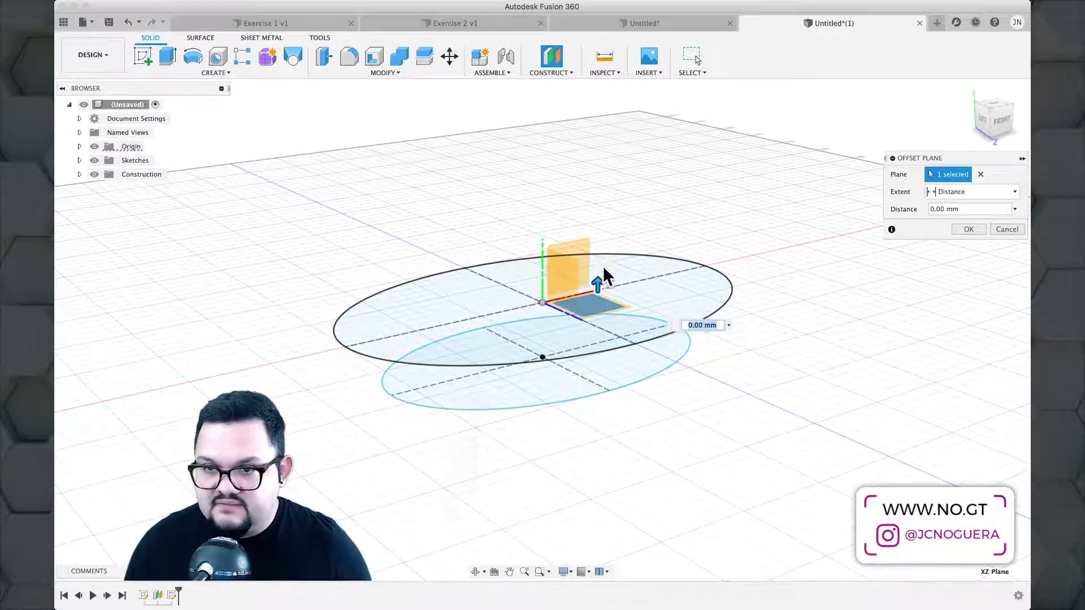
drag(599, 285, 602, 172)
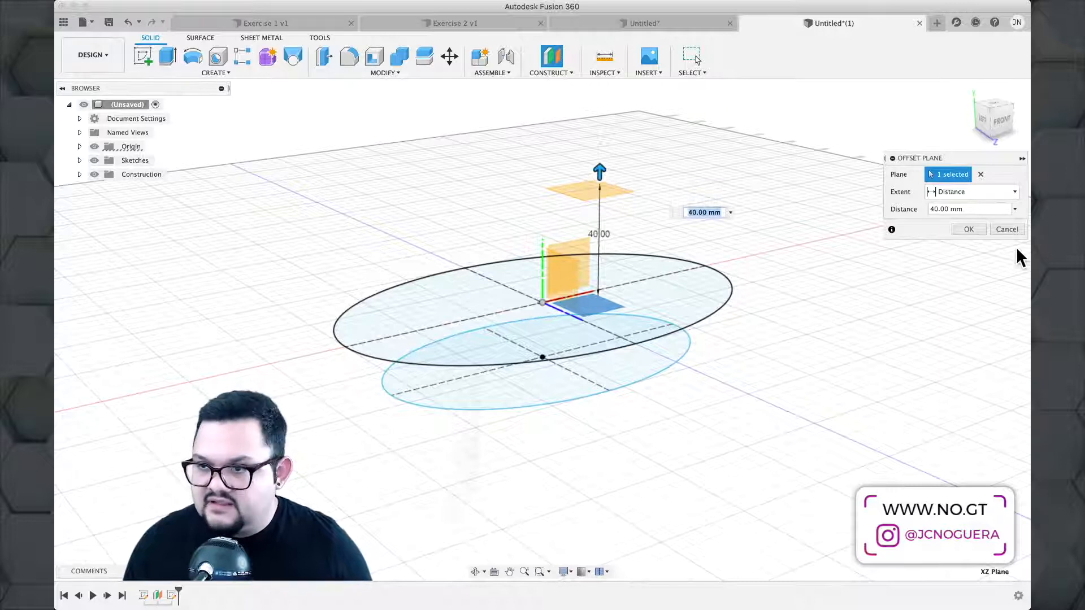
click(970, 229)
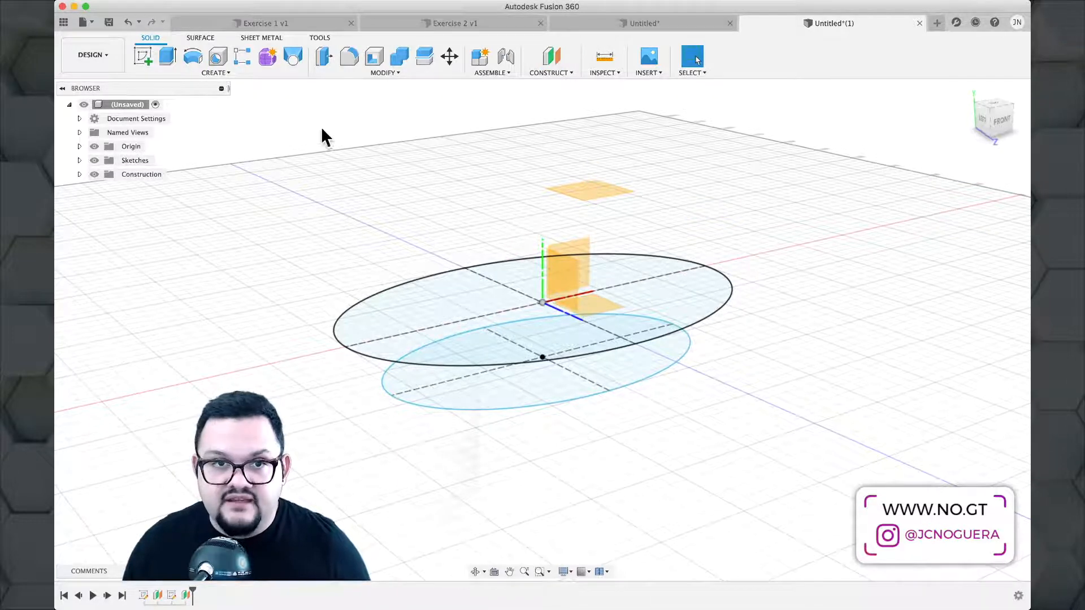
Start a sketch on the plane 40 mm above the origin, viewed straight on.
click(145, 54)
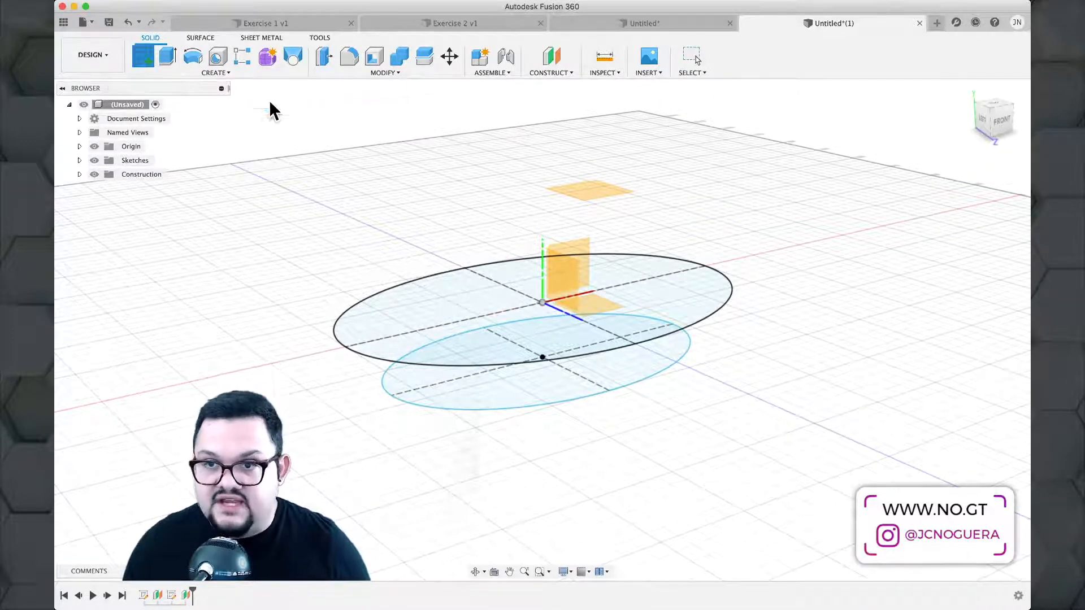
click(594, 199)
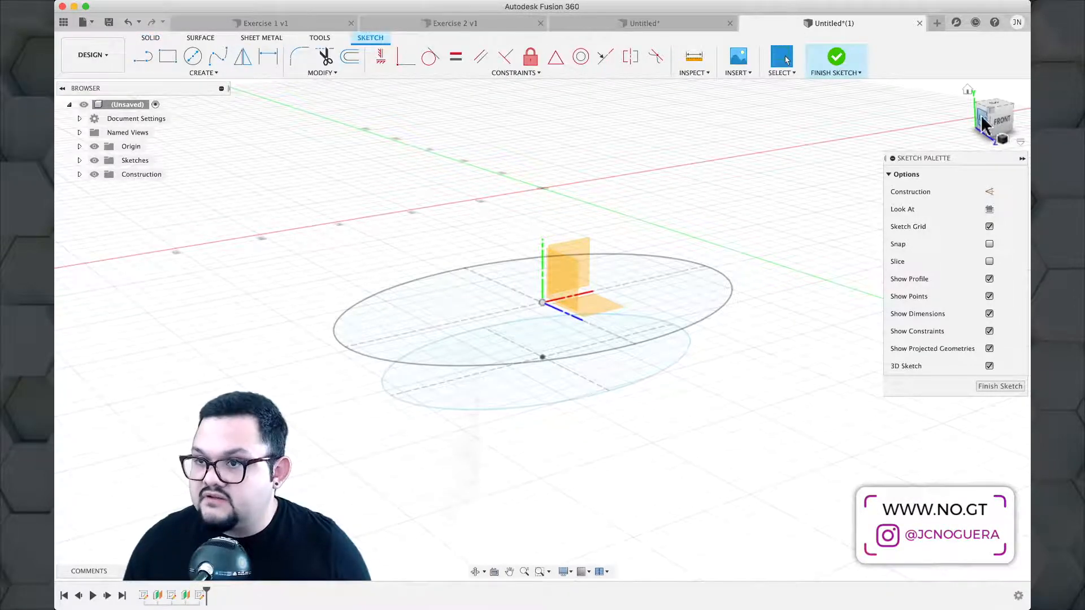
click(988, 208)
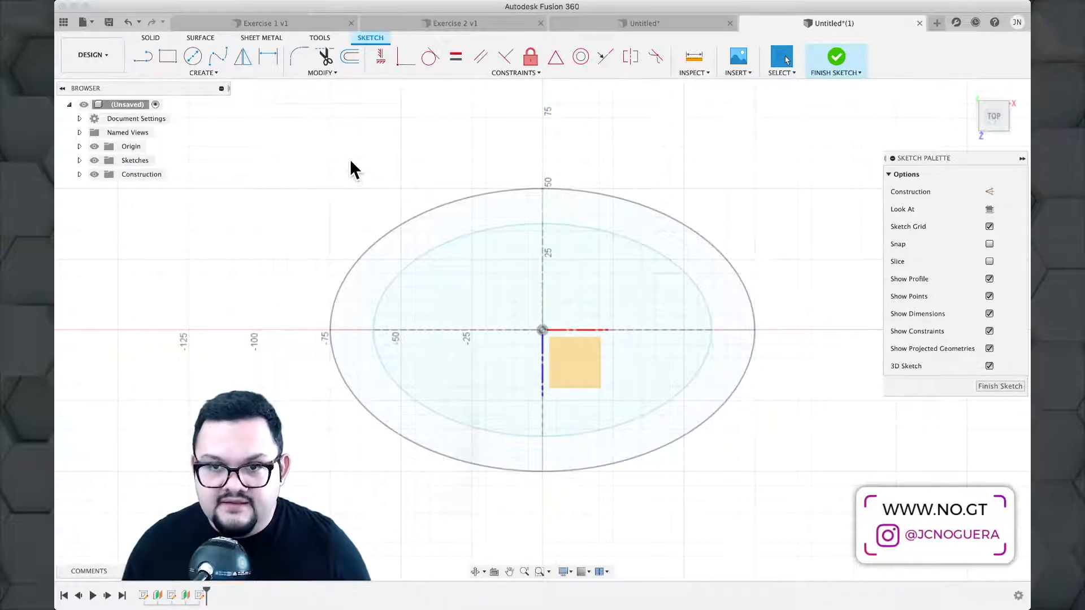
Draw an ellipse centred on the origin, about 129 mm wide and 83 mm high, sized between the outlines of the two existing ellipses.
click(198, 76)
click(173, 147)
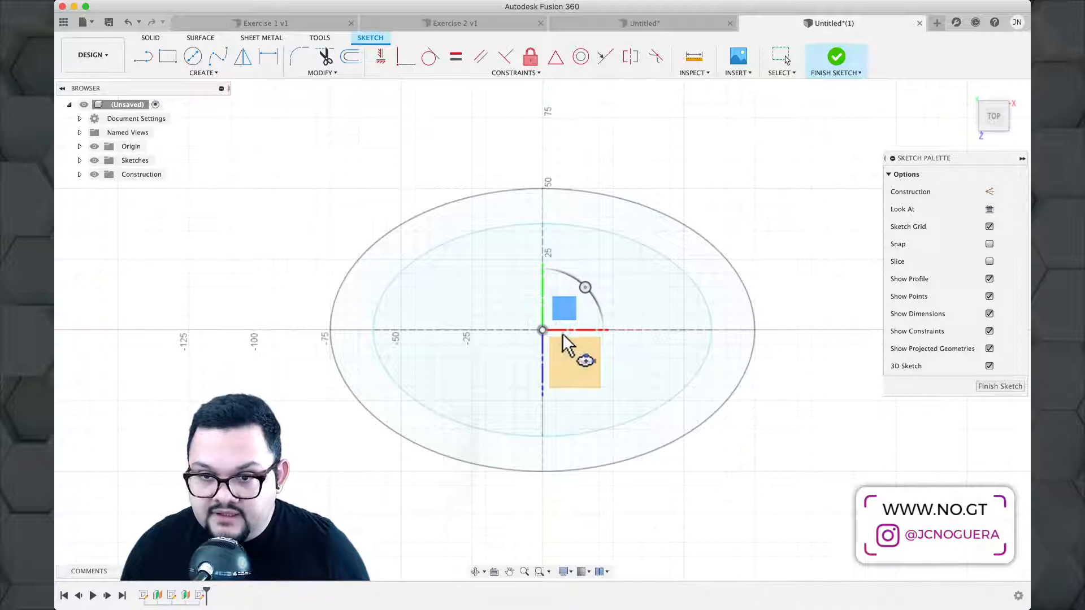
click(542, 330)
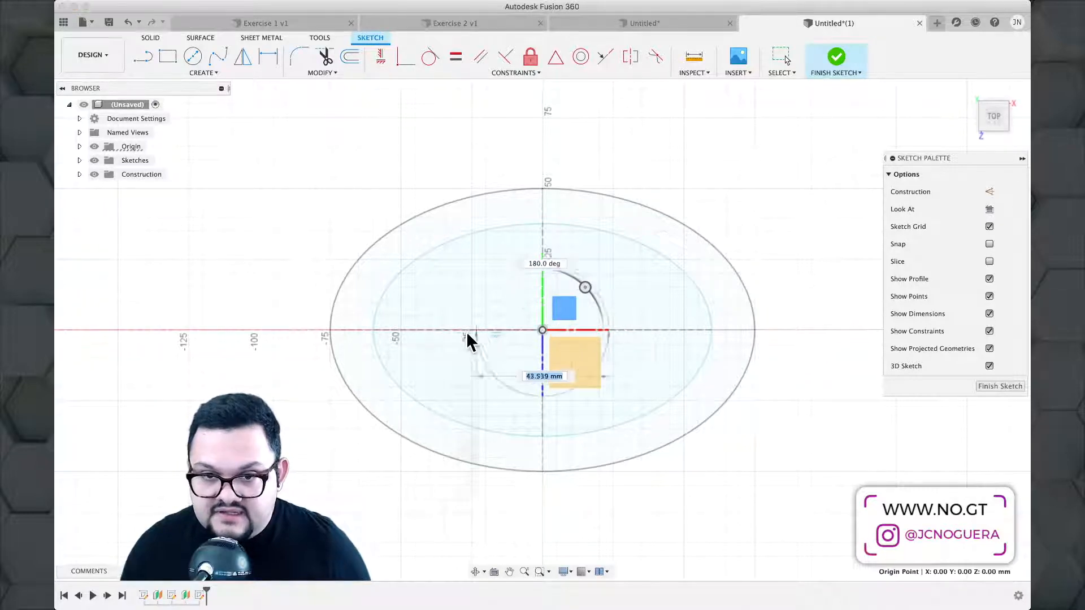
click(363, 329)
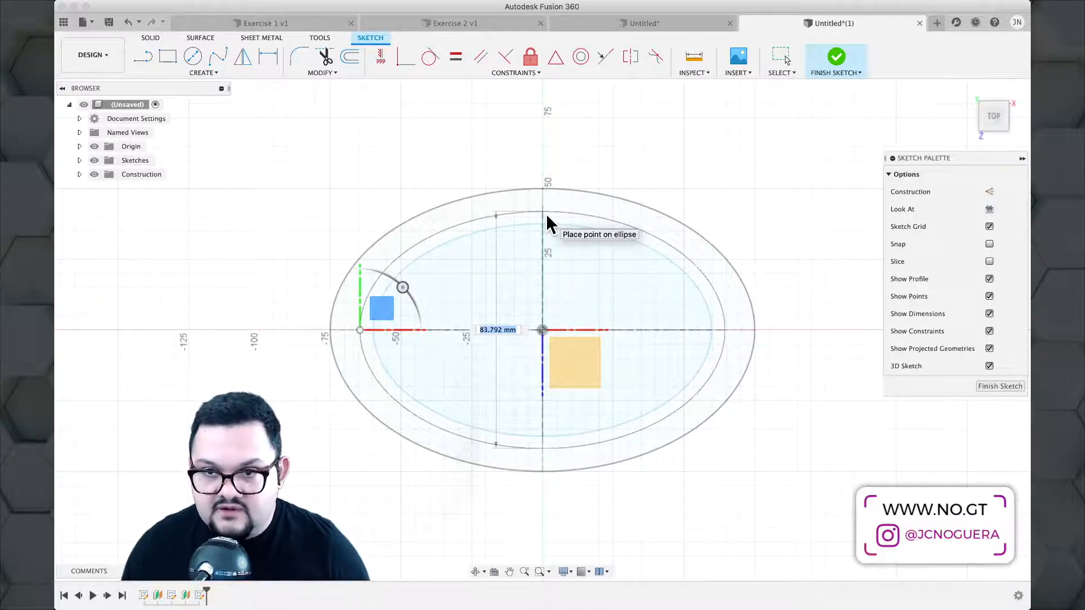
click(544, 214)
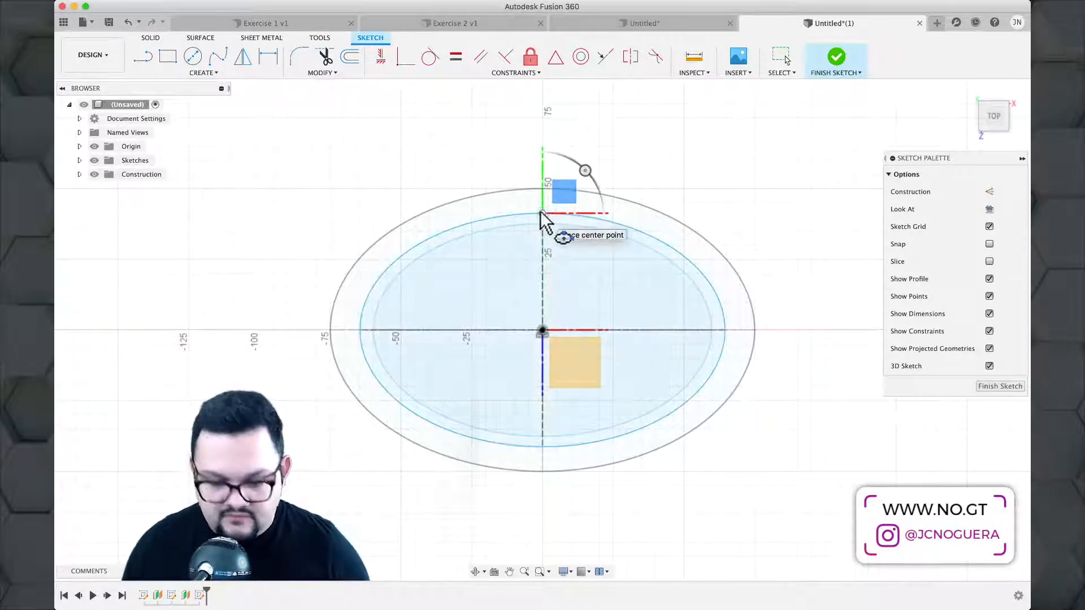
key(Escape)
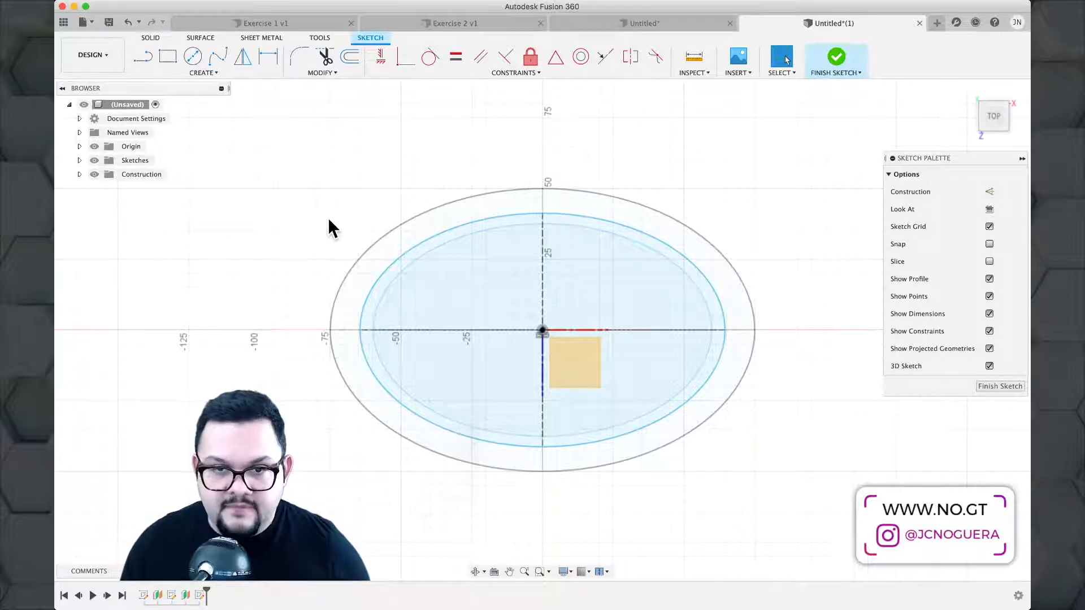
Draw two lines about 7 mm long from the new ellipse's left end, meeting on the horizontal axis as an outward-pointing spout.
scroll(301, 311, up, 5)
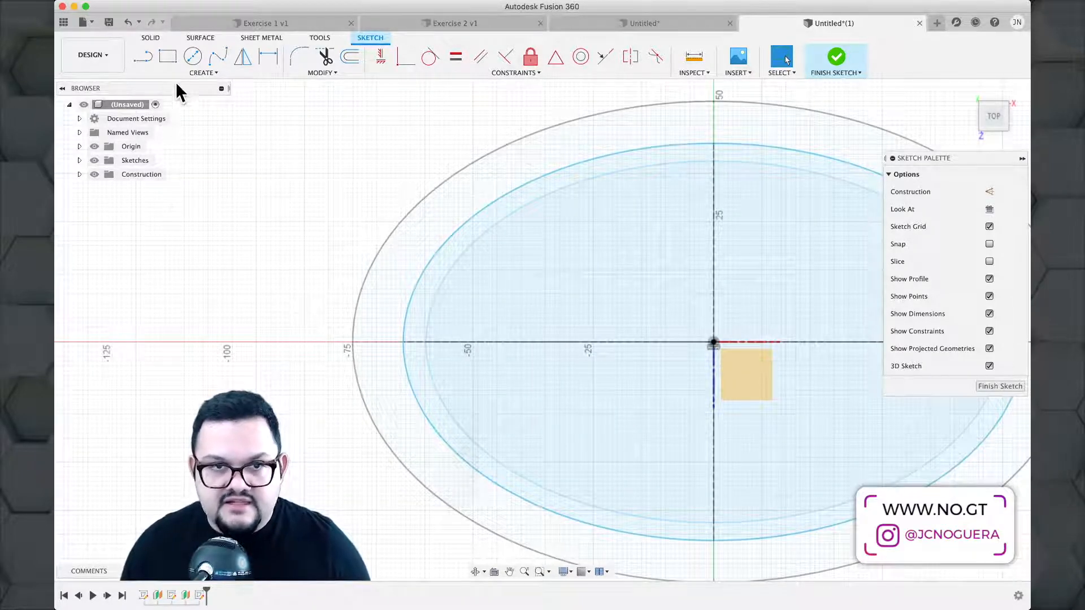
click(143, 58)
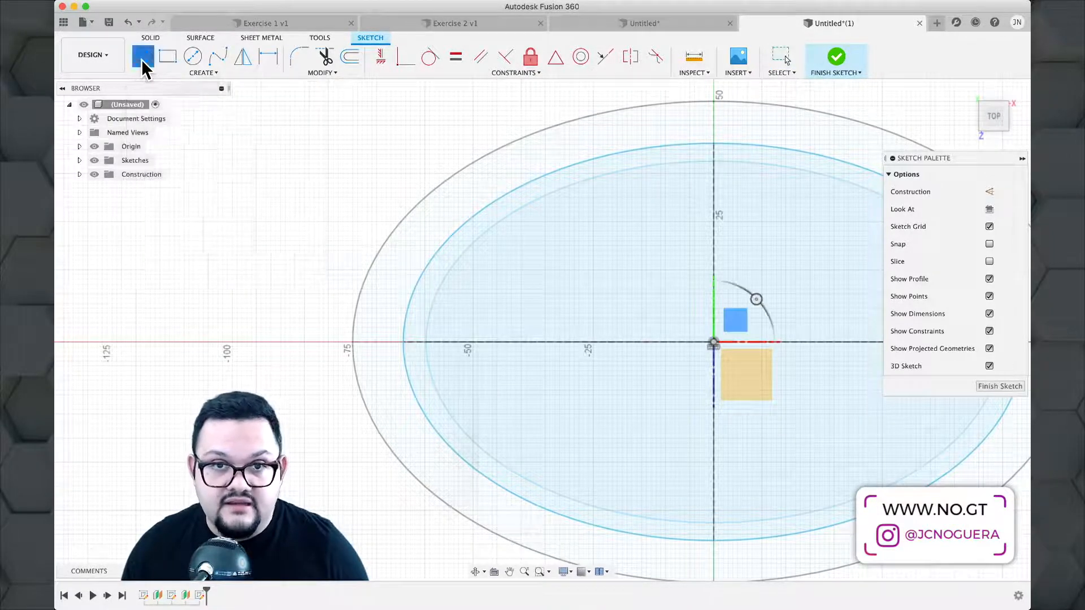
click(404, 361)
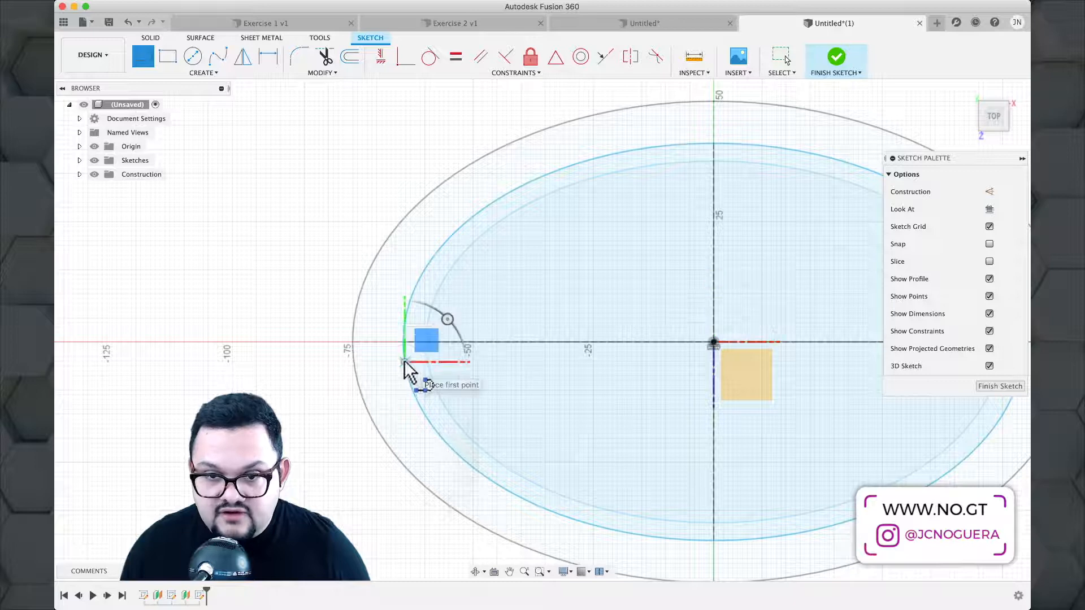
click(375, 343)
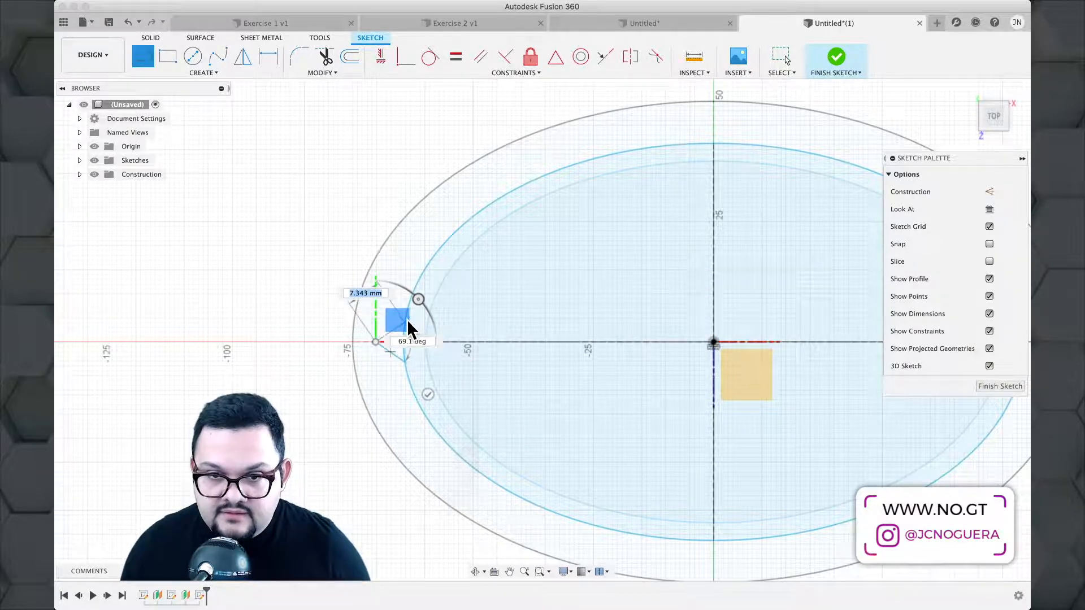
double_click(405, 321)
key(Escape)
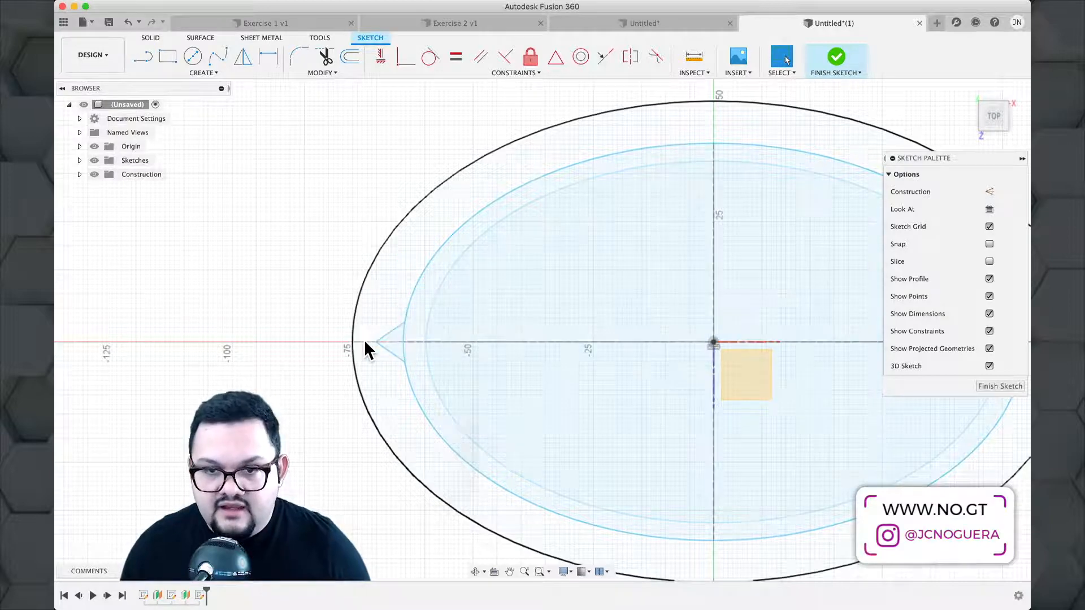
scroll(364, 339, up, 3)
scroll(366, 344, up, 2)
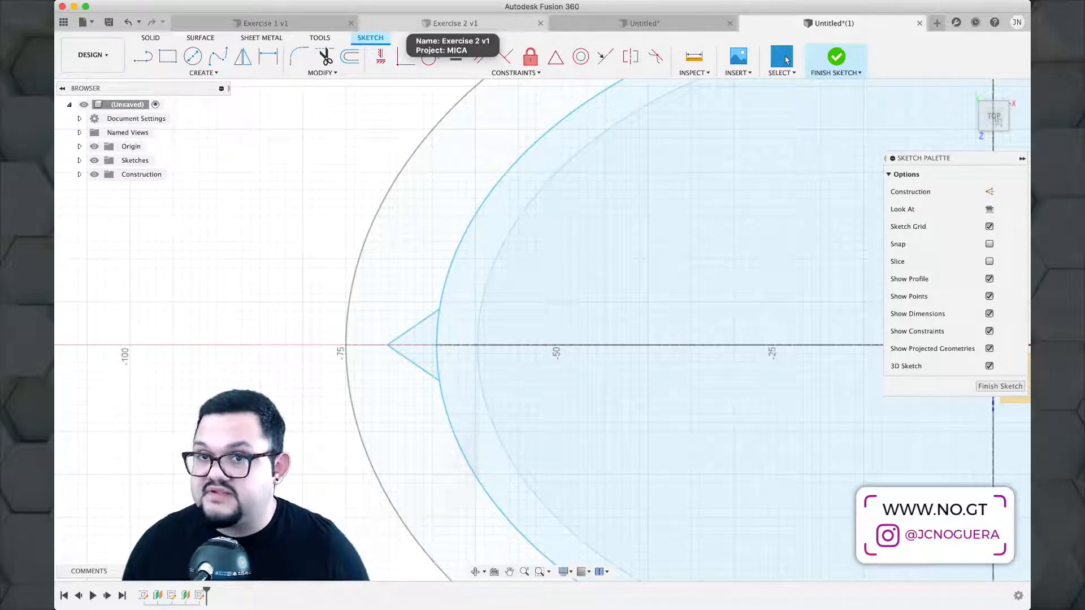
key(super+Tab)
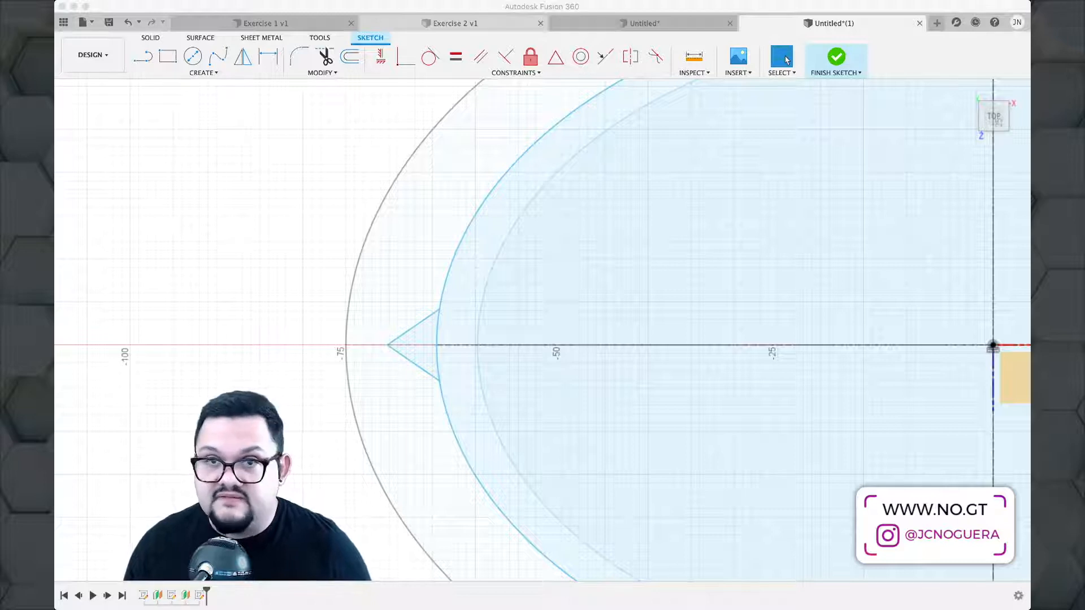
click(366, 157)
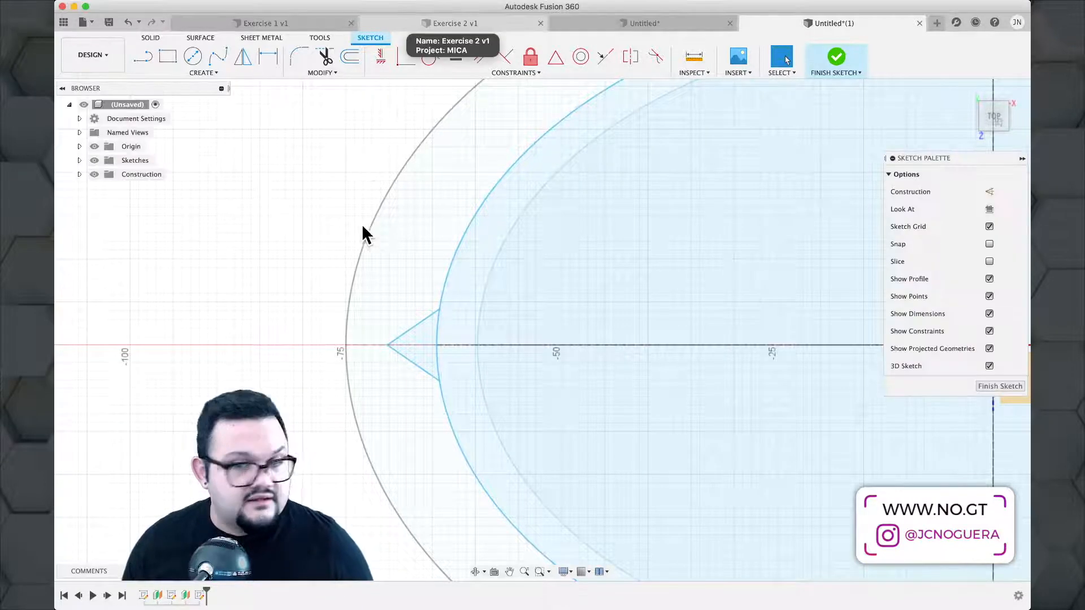
click(436, 349)
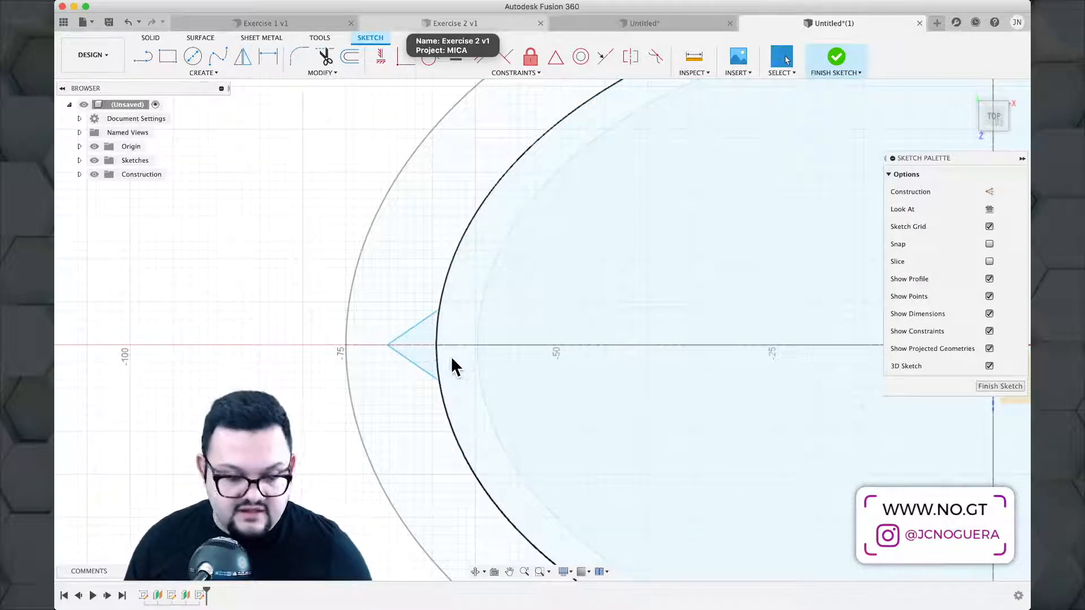
right_click(435, 310)
click(386, 319)
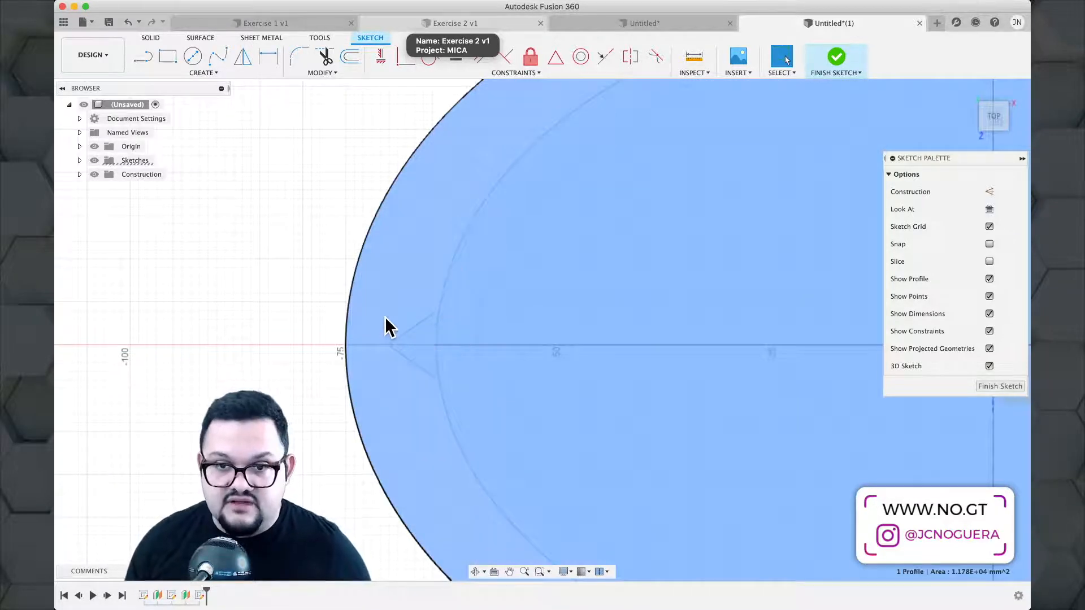
click(360, 299)
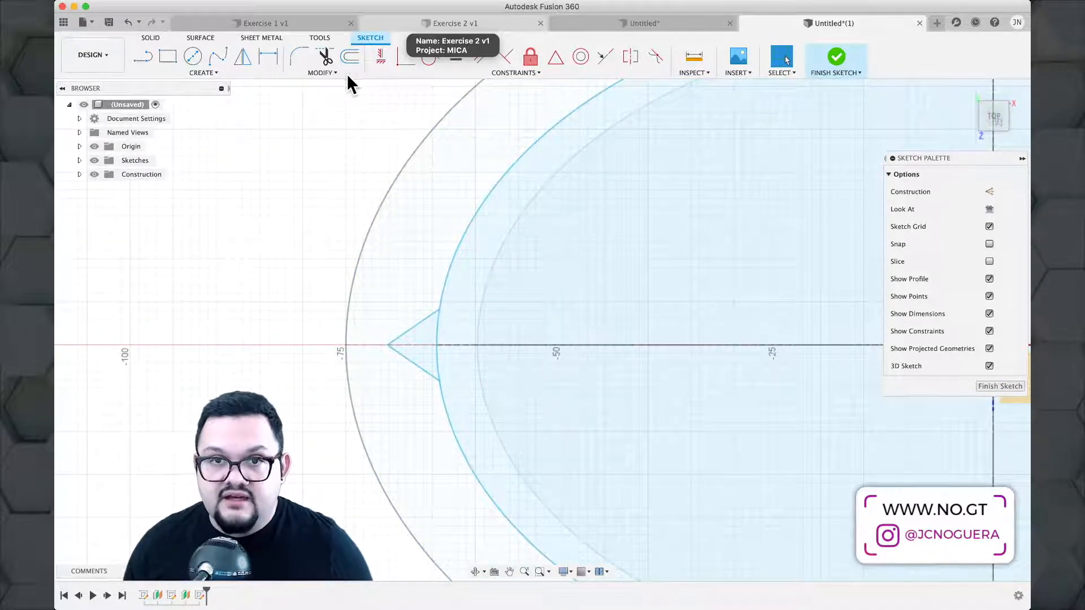
Trim the short ellipse arc between the two spout lines so the spout opens into the ellipse.
click(326, 70)
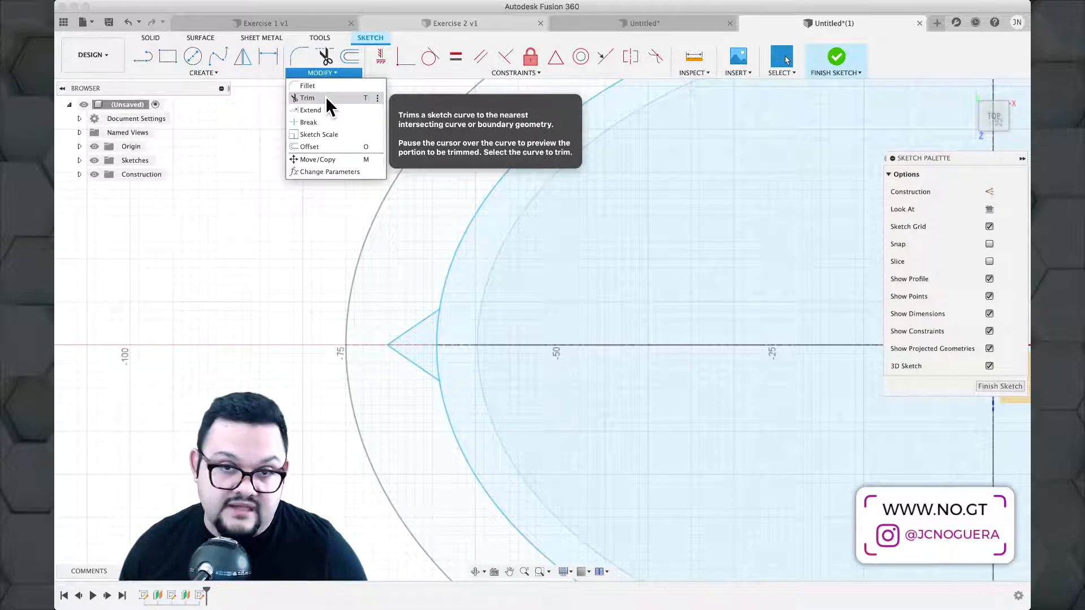
click(326, 98)
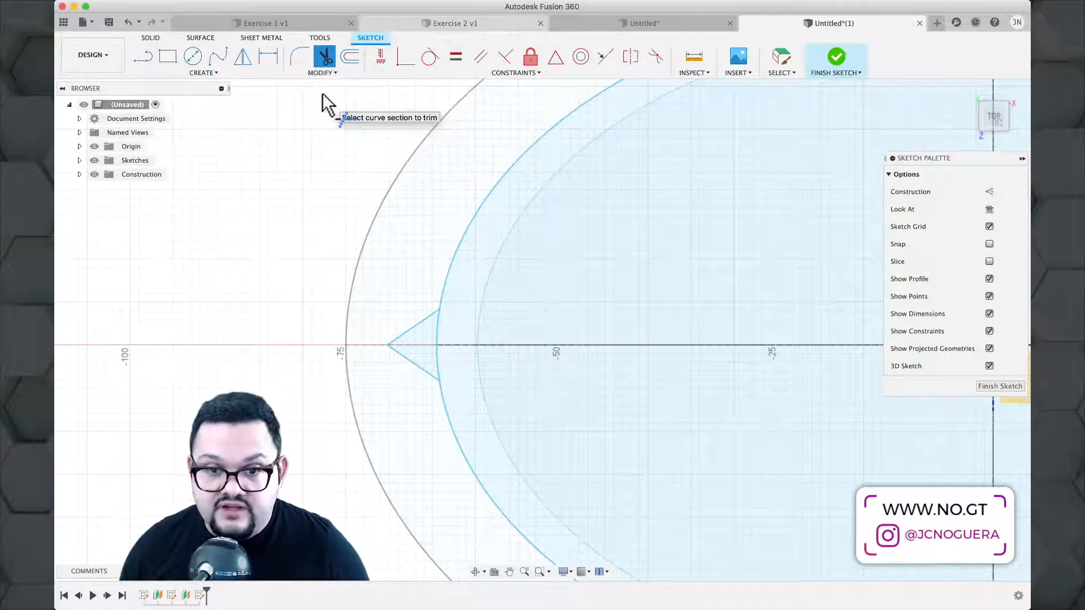
click(439, 338)
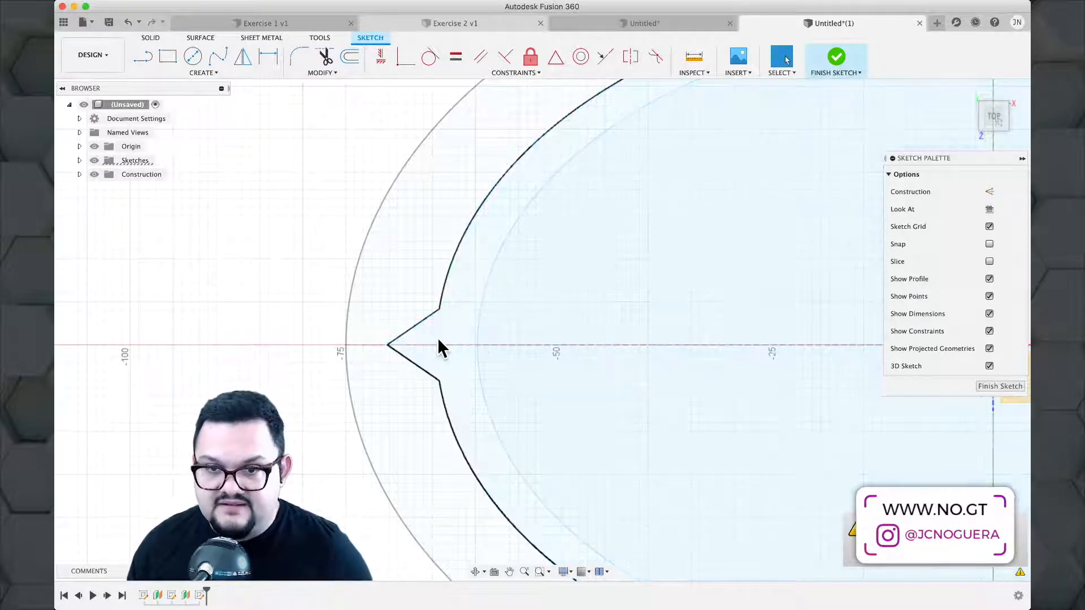
scroll(438, 338, down, 3)
key(Escape)
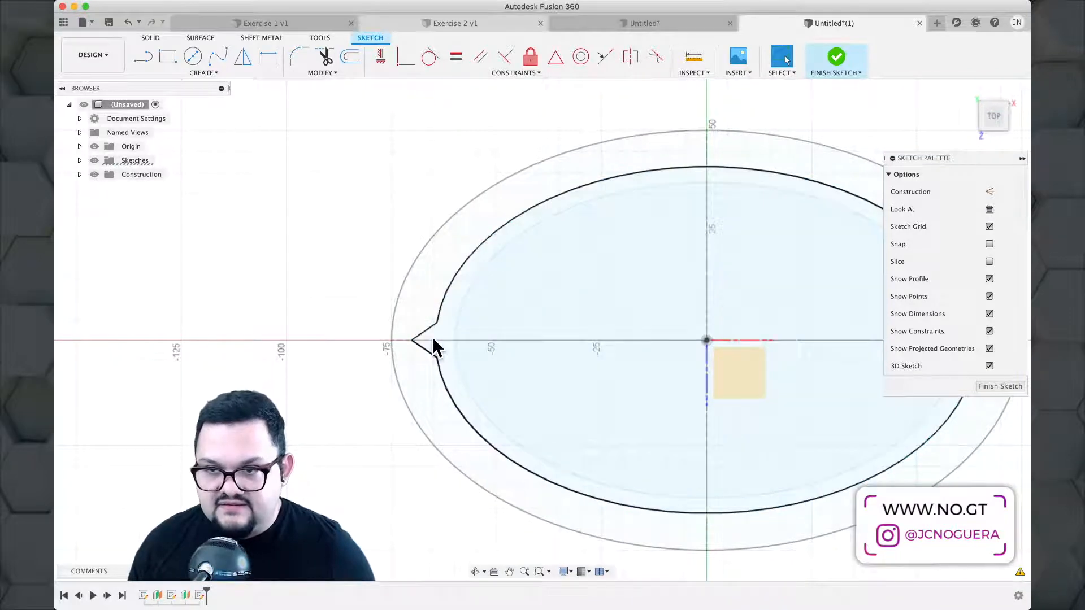
Check the spouted ellipse as a single closed profile in a 3D view, and finish the sketch.
click(433, 337)
scroll(432, 338, down, 1)
scroll(431, 338, down, 1)
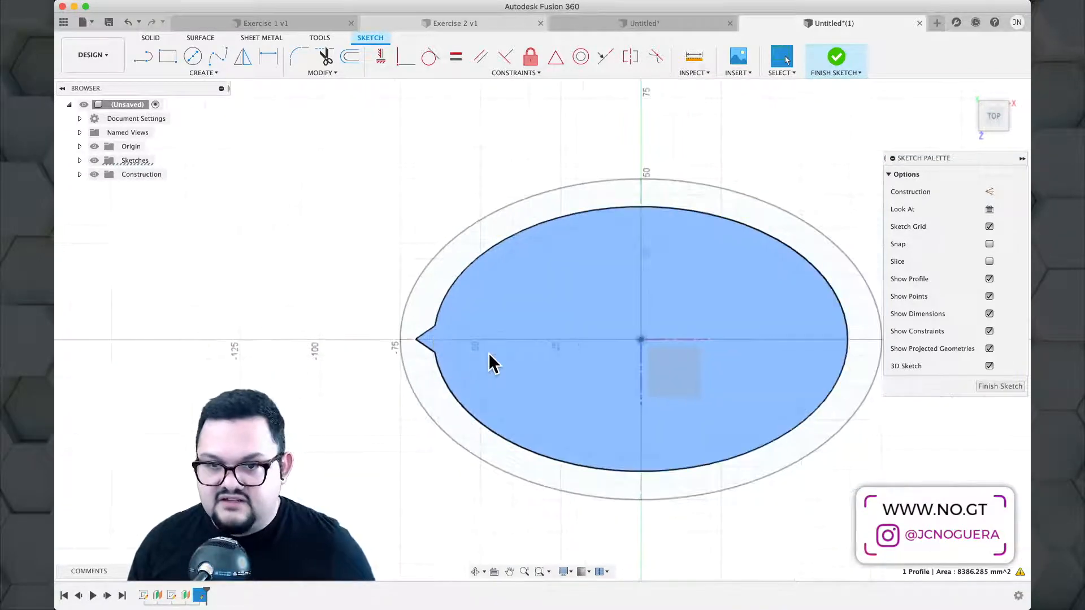
shift+middle_drag(488, 356, 527, 285)
middle_drag(526, 285, 521, 238)
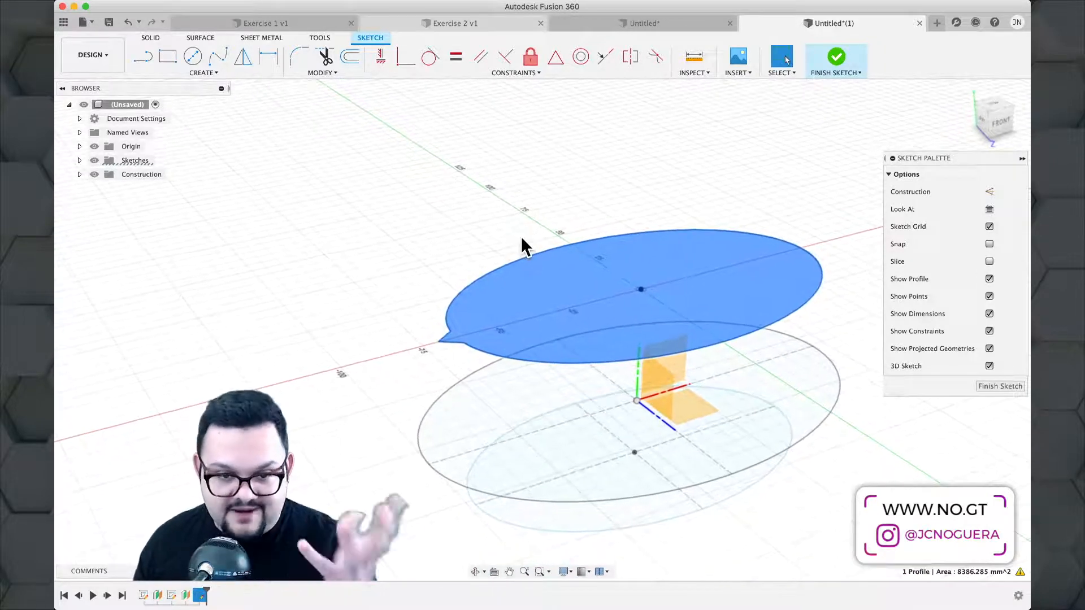
click(445, 165)
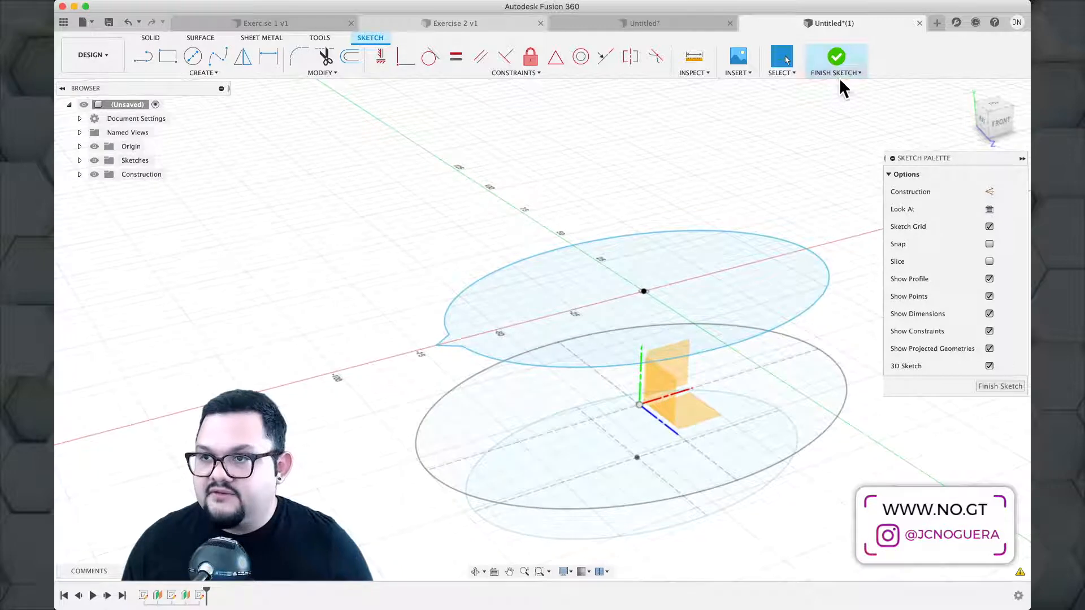
click(835, 58)
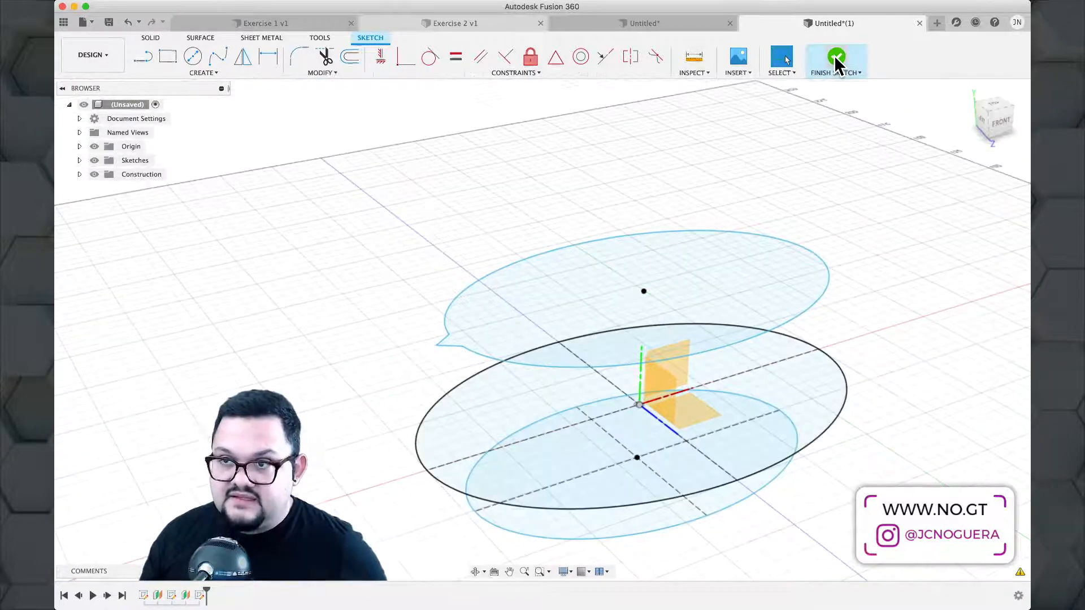
Create a construction plane offset 110 mm above the XZ plane, higher than the existing profiles.
mouse_move(743, 238)
shift+middle_down()
mouse_move(779, 211)
mouse_move(704, 177)
mouse_move(654, 201)
mouse_move(732, 210)
mouse_move(791, 198)
mouse_move(770, 213)
mouse_move(791, 220)
mouse_move(766, 253)
shift+middle_up()
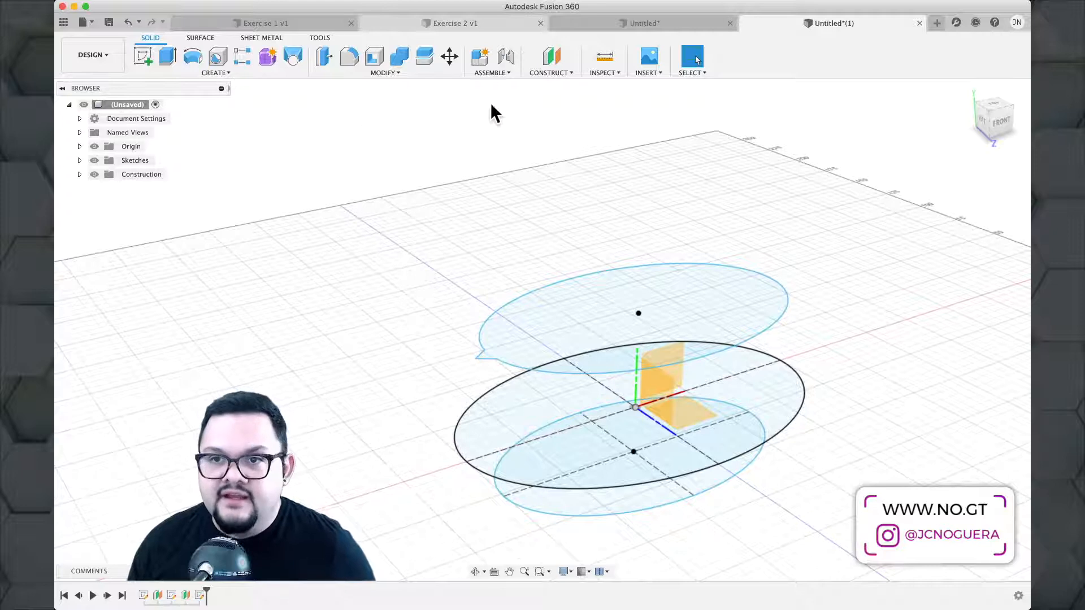
click(551, 62)
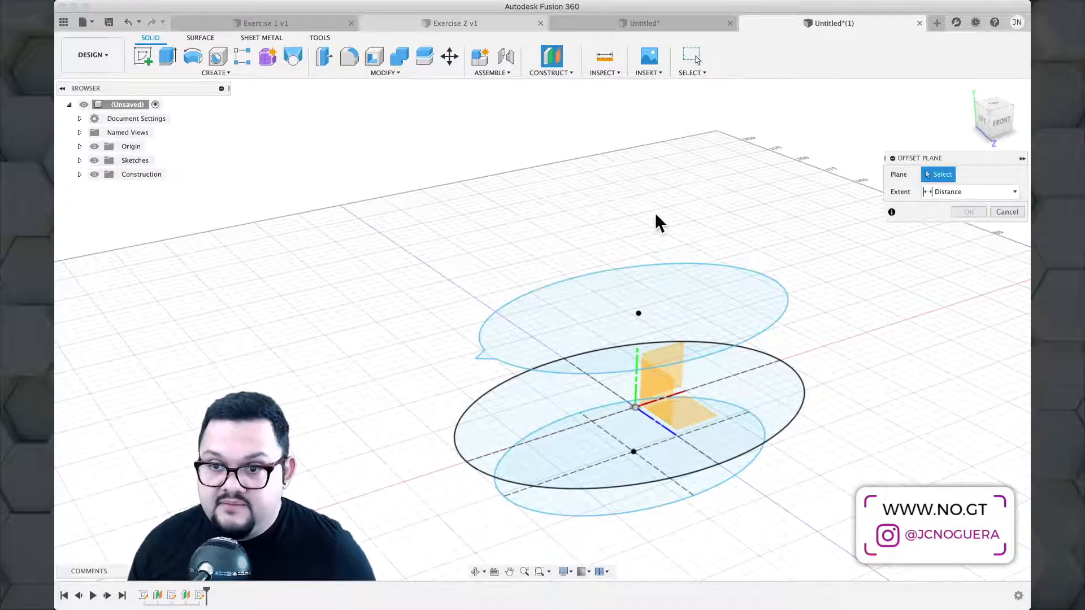
click(699, 409)
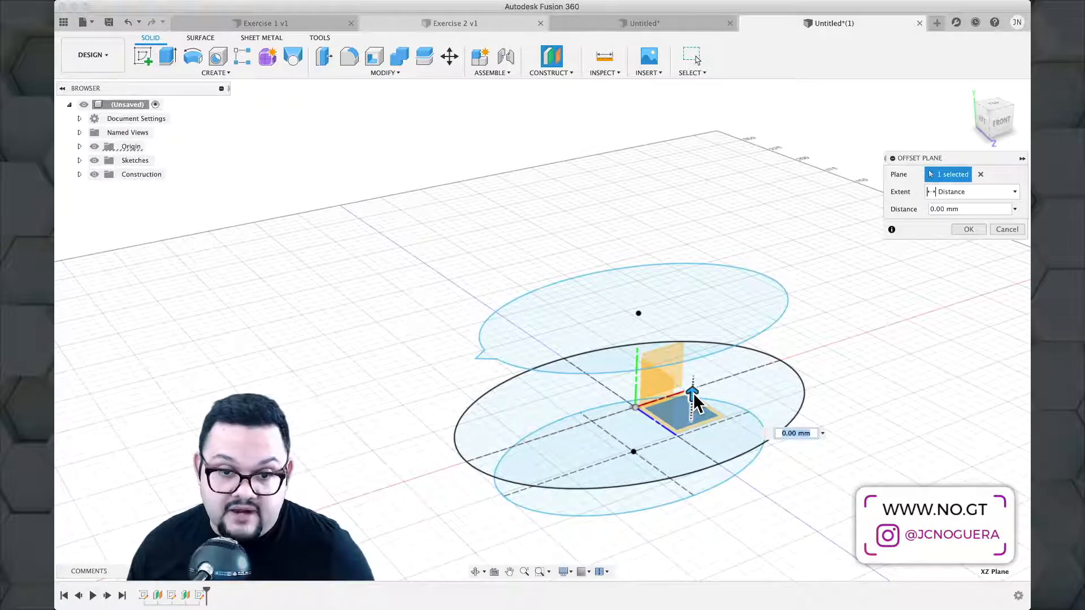
drag(694, 392, 706, 146)
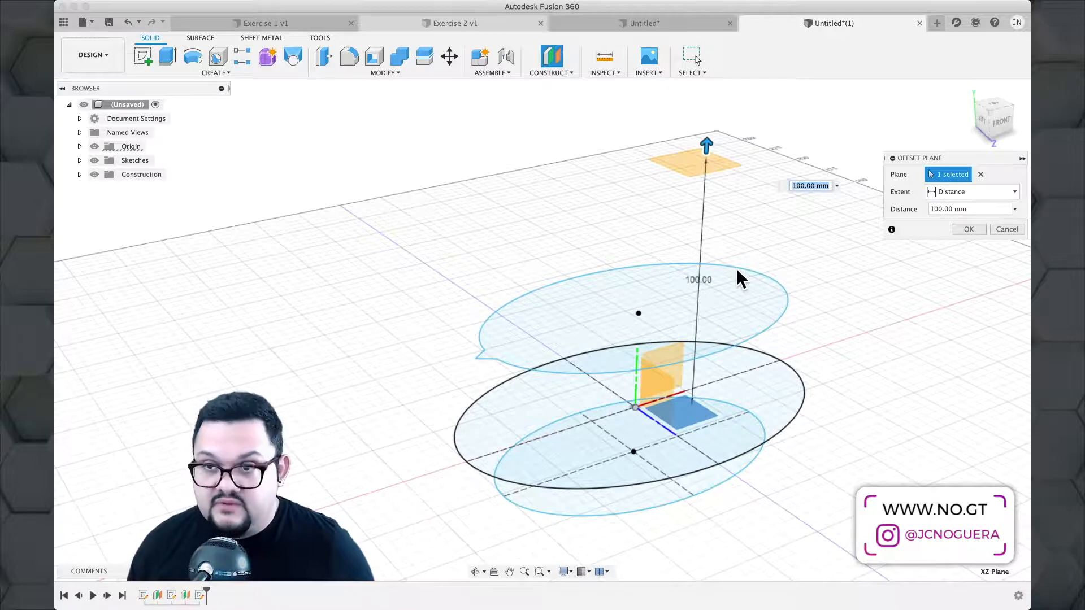
mouse_move(737, 271)
shift+middle_down()
mouse_move(696, 249)
mouse_move(728, 263)
shift+middle_up()
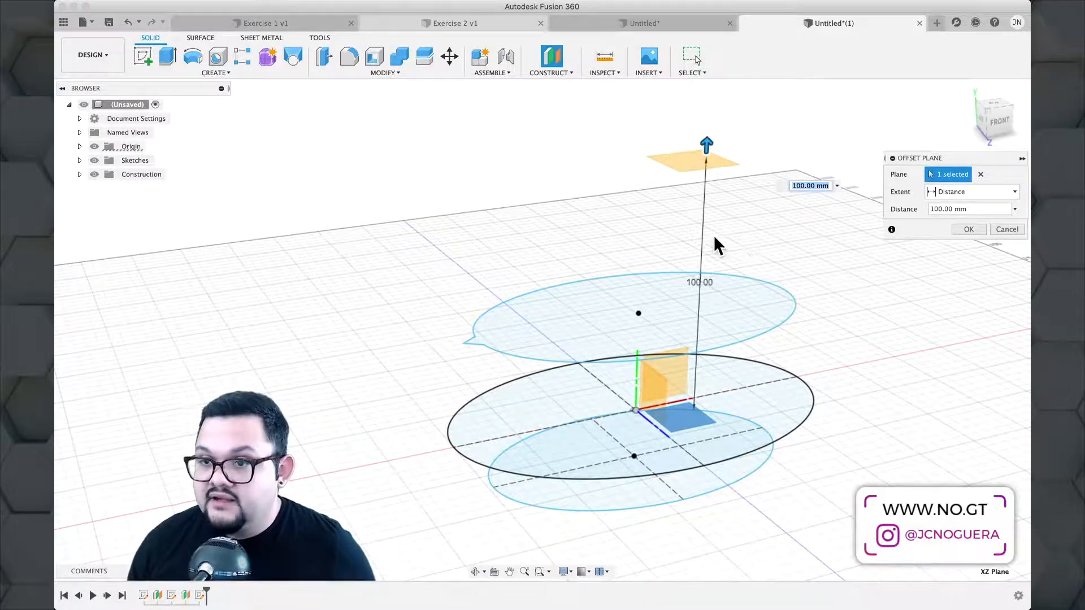
shift+middle_drag(714, 237, 700, 209)
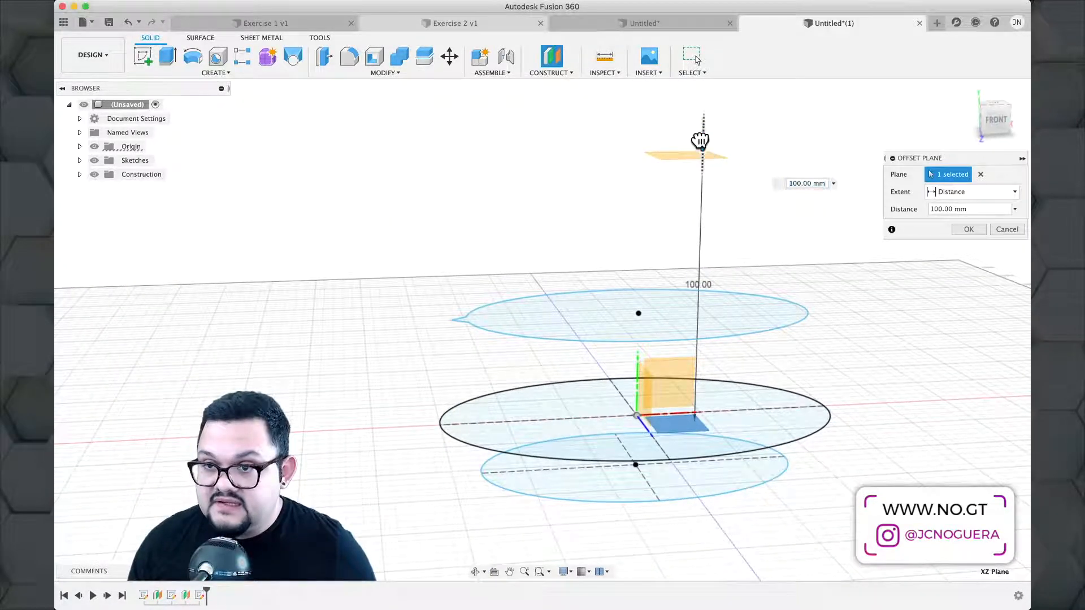
drag(700, 140, 700, 112)
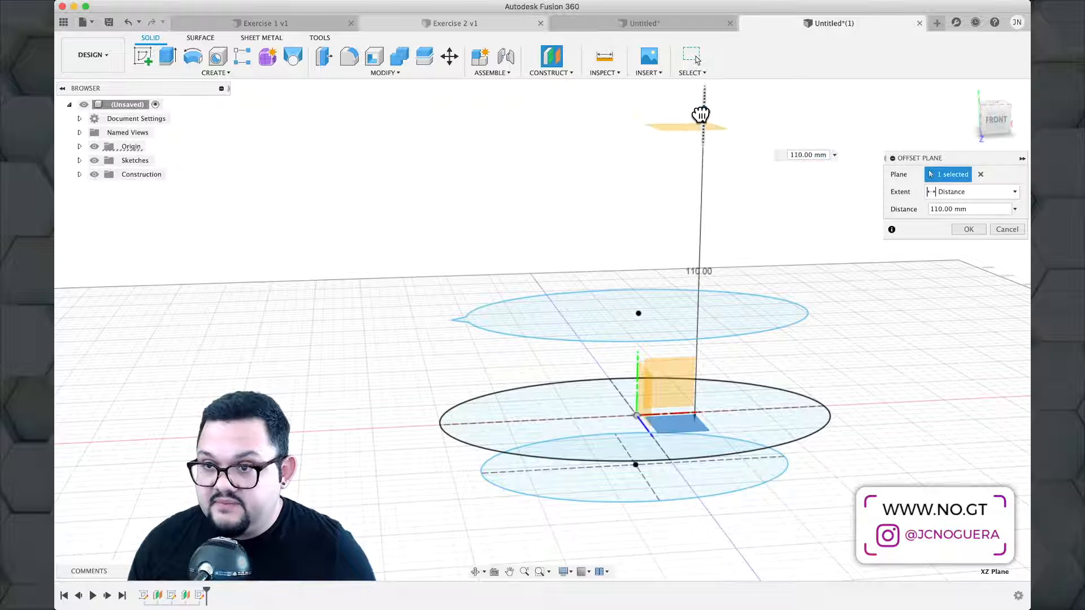
click(968, 229)
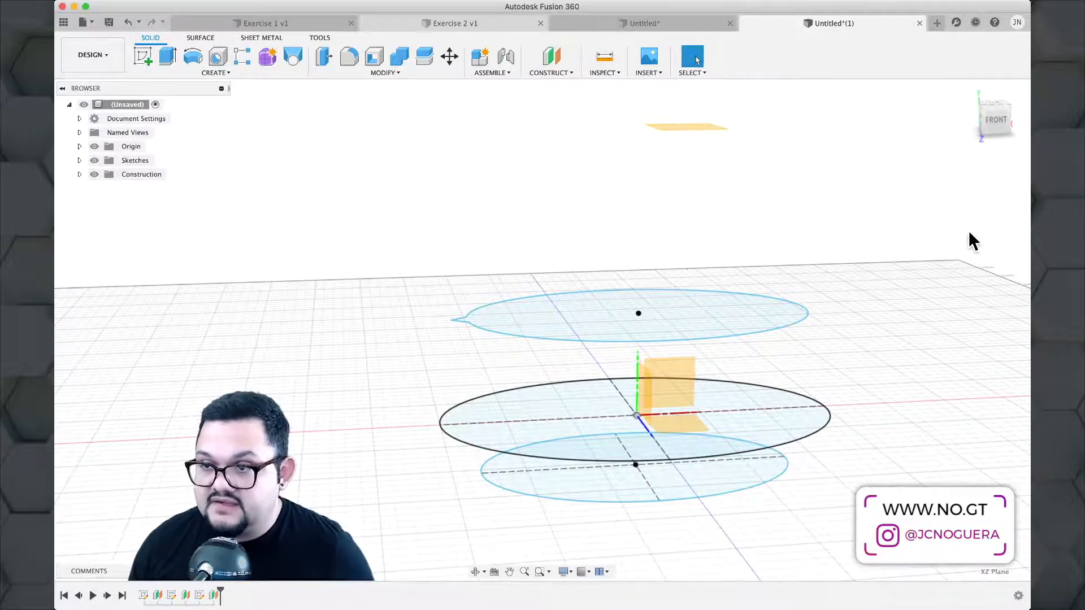
Start a new sketch on the offset plane 110 mm above the XZ plane and face it straight on.
shift+middle_drag(793, 233, 813, 259)
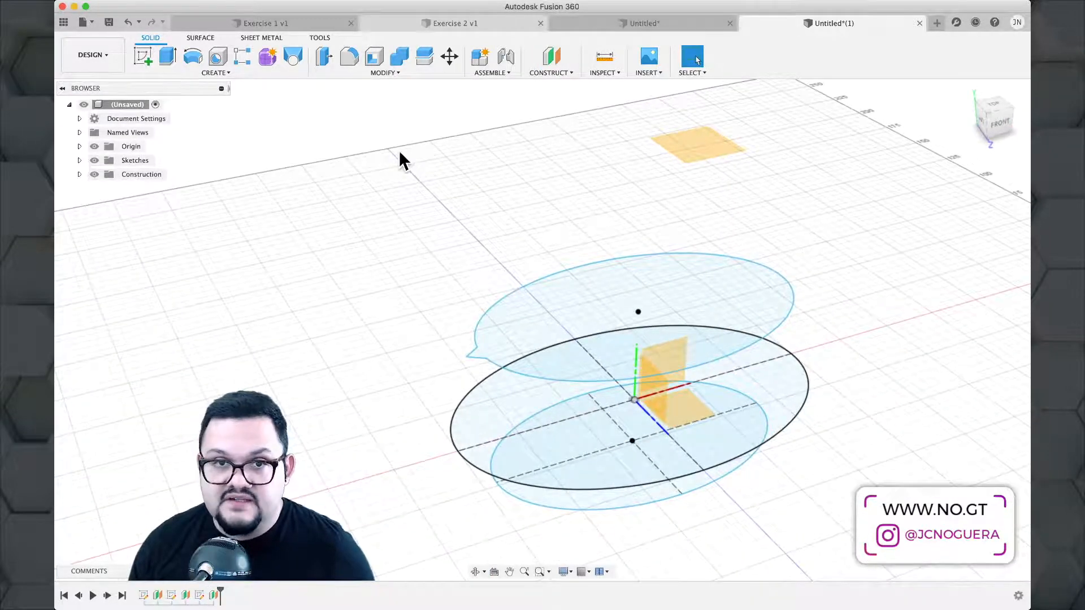
click(139, 57)
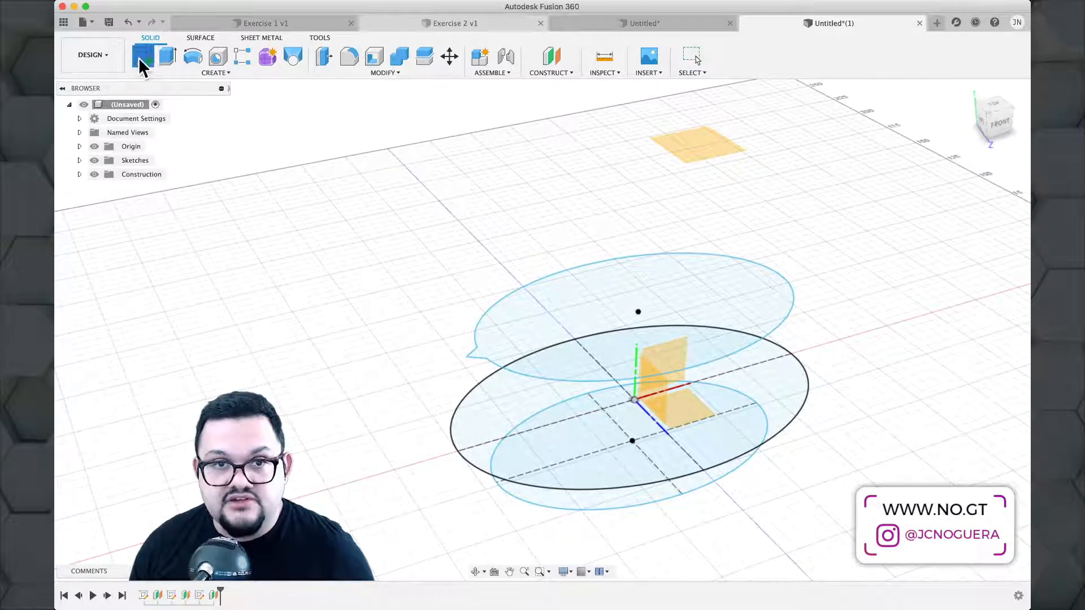
click(676, 143)
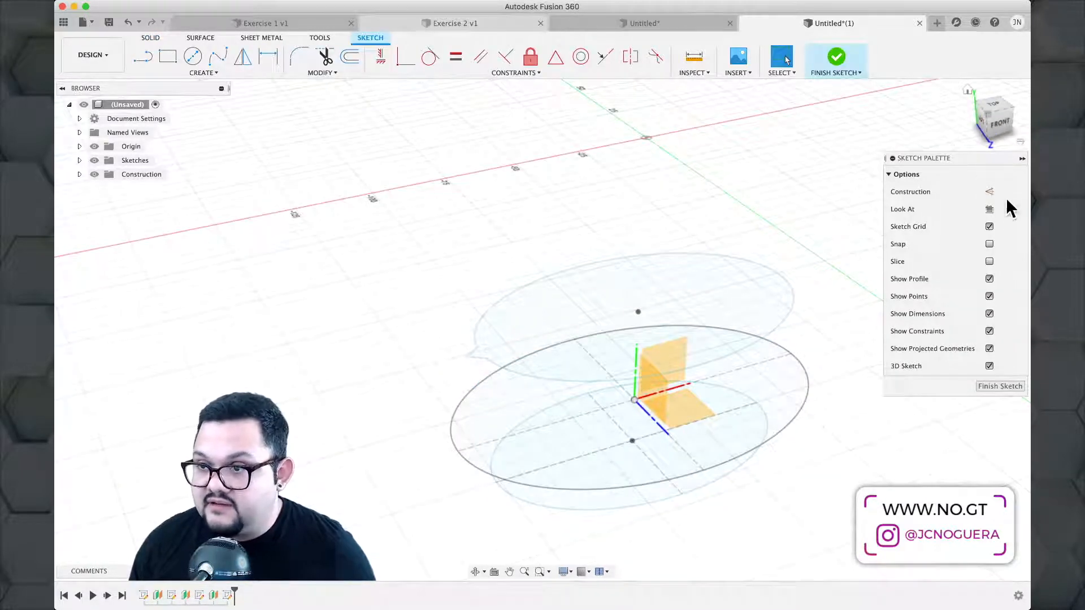
click(989, 209)
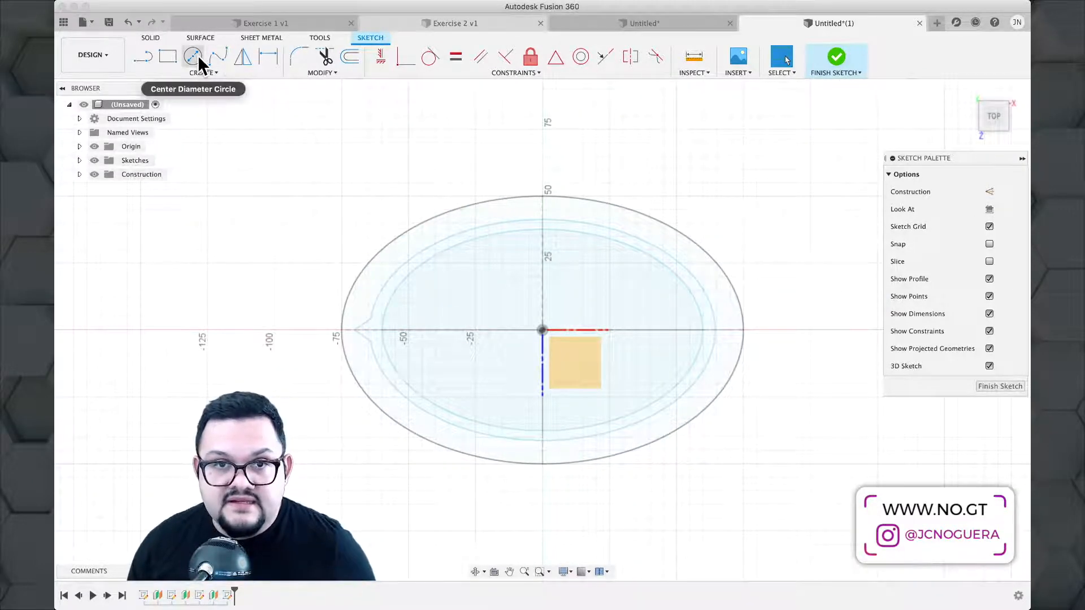
Draw an ellipse centred on the origin, about 145 mm wide and 91 mm high, just inside the largest existing ellipse.
click(198, 71)
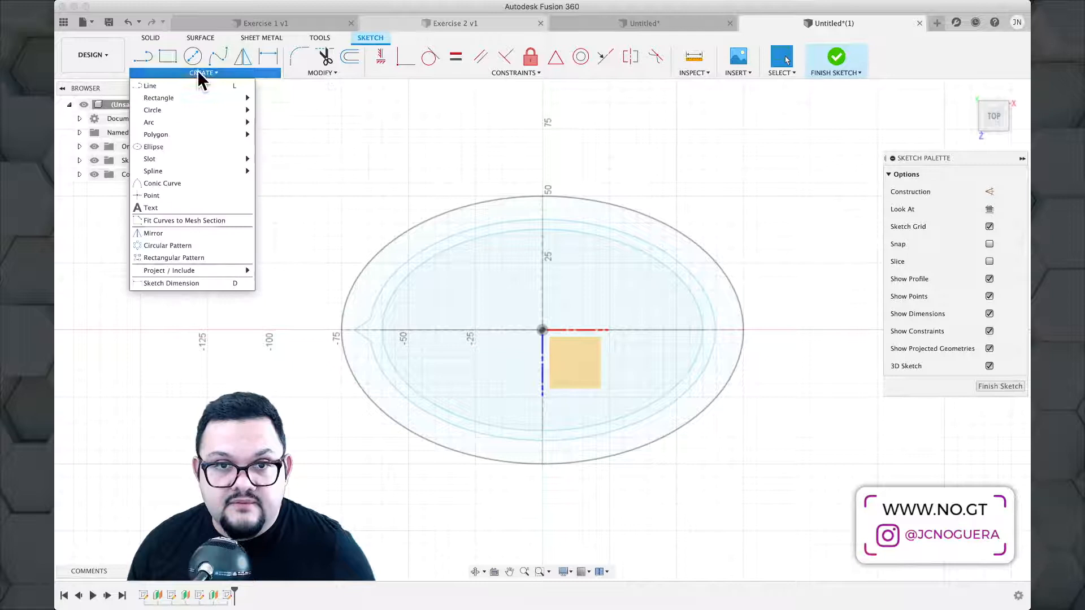
click(194, 148)
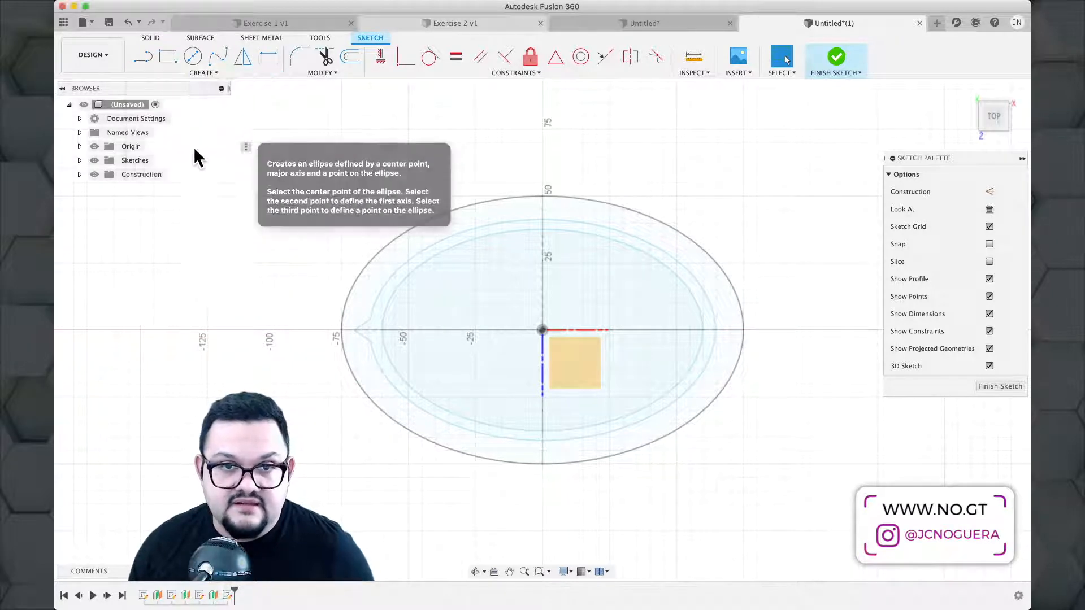
click(543, 329)
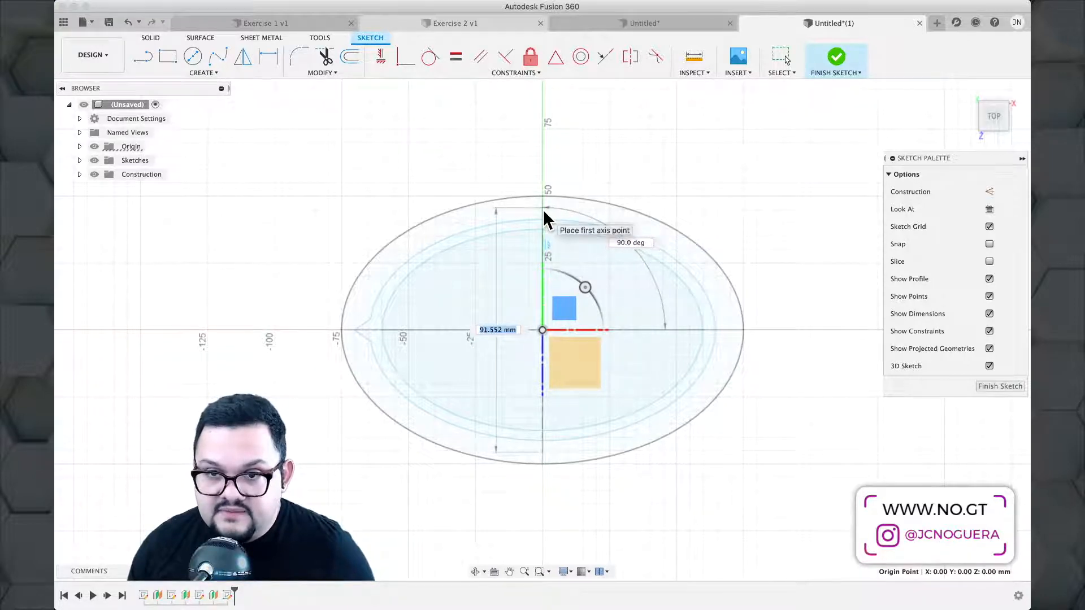
click(544, 209)
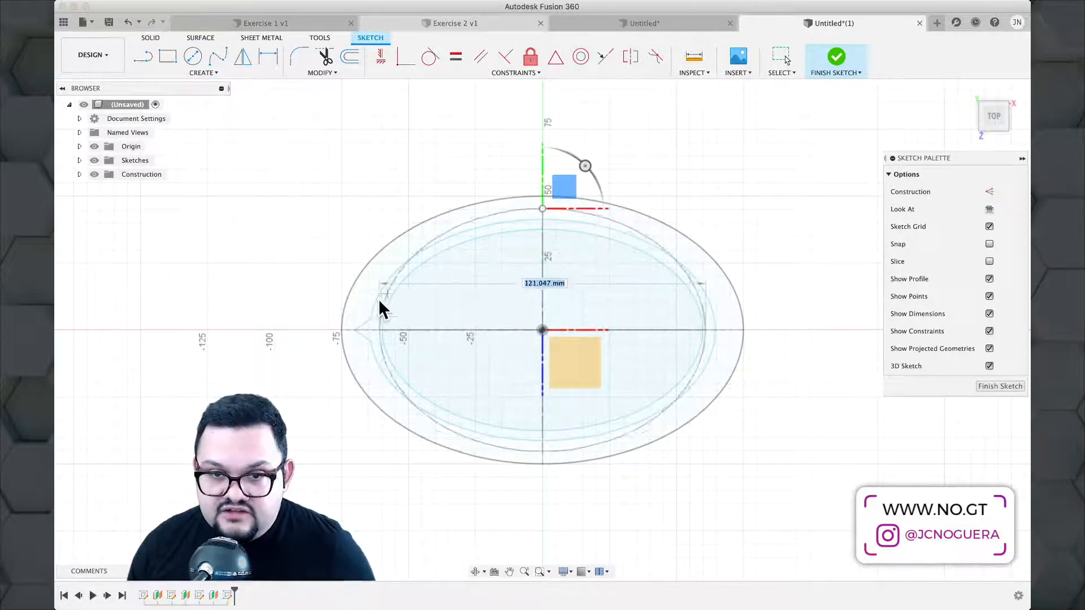
click(350, 330)
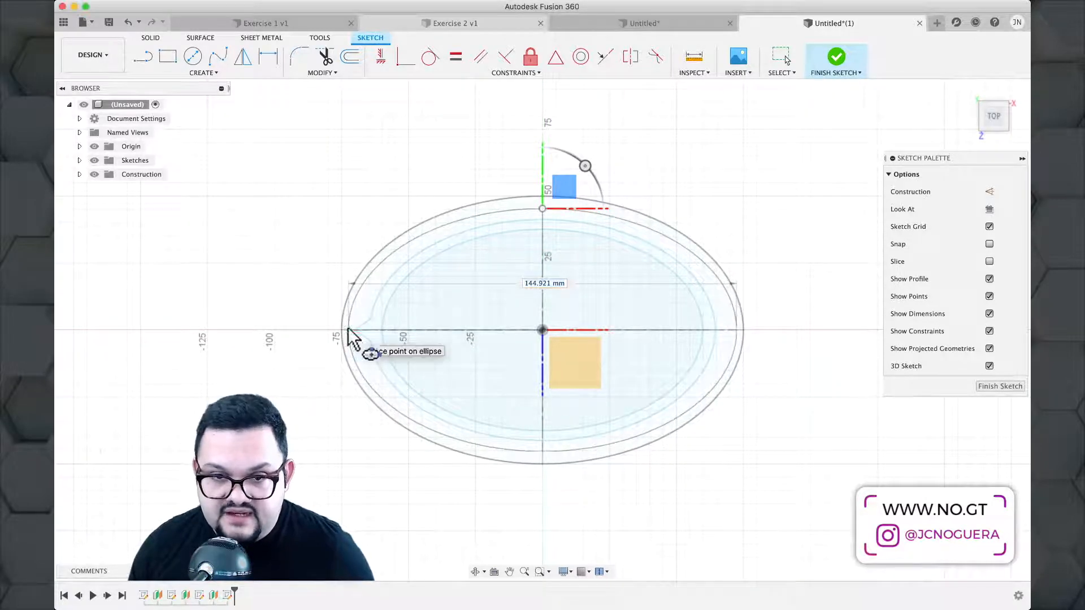
scroll(301, 340, up, 1)
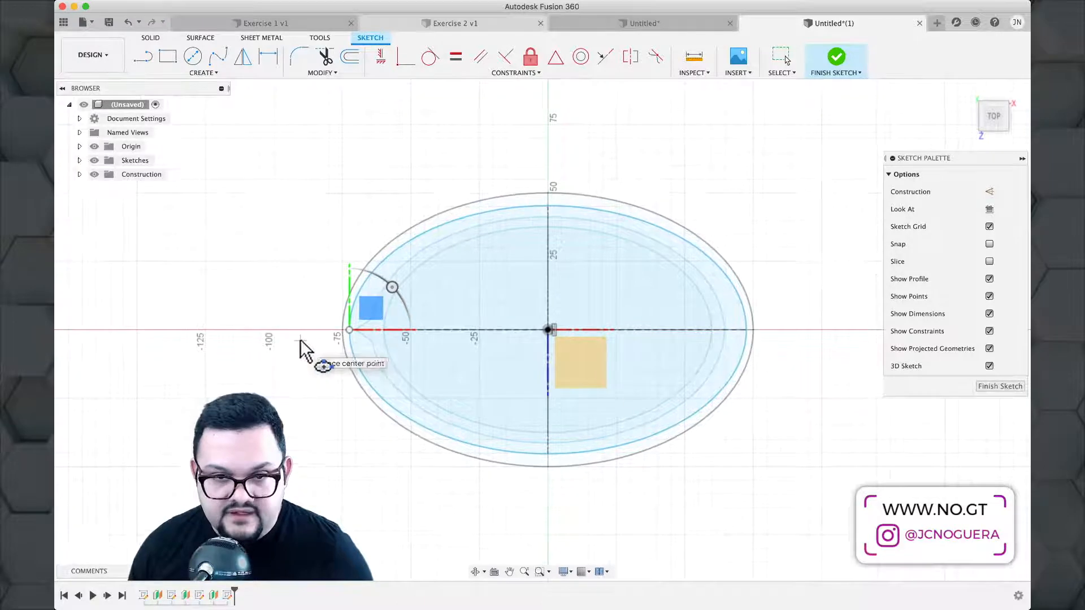
key(Escape)
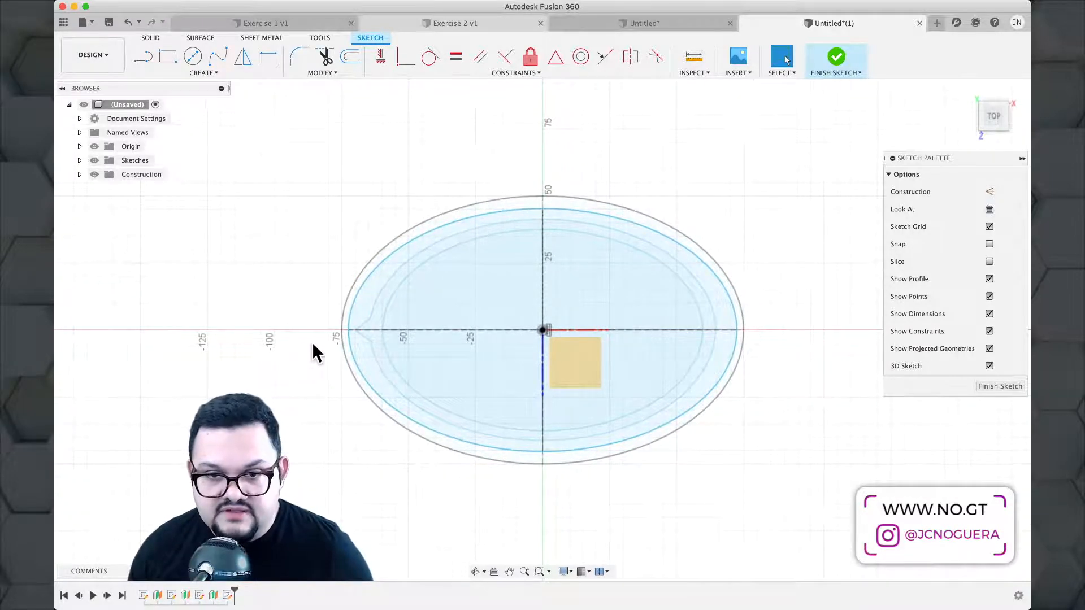
Draw two lines about 24 mm long from the new ellipse's left end, meeting on the horizontal axis as a symmetric, outward-pointing spout.
scroll(312, 341, up, 3)
scroll(316, 340, up, 2)
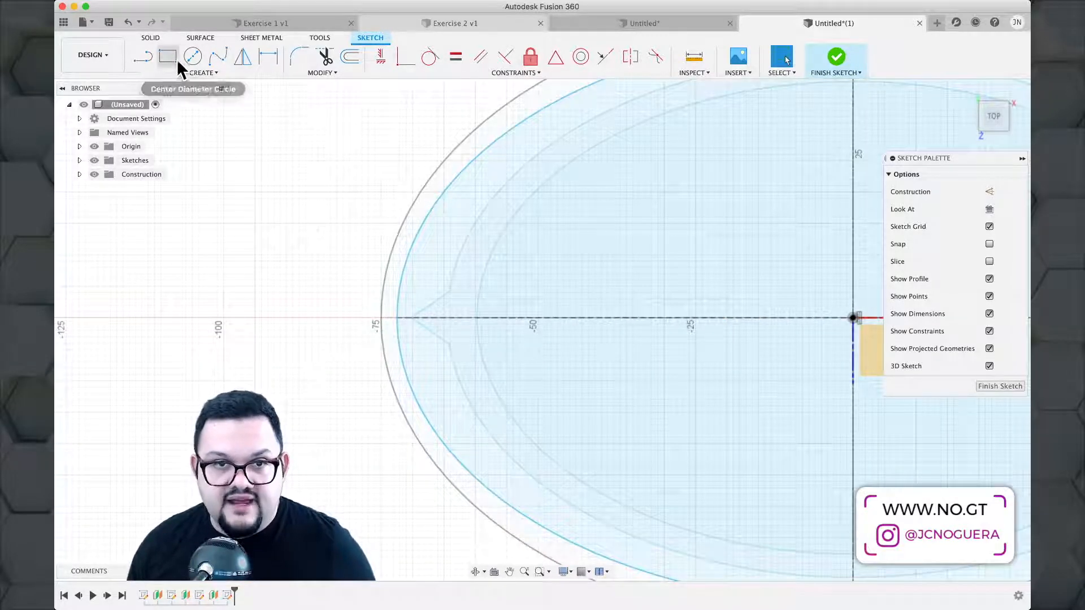
click(139, 56)
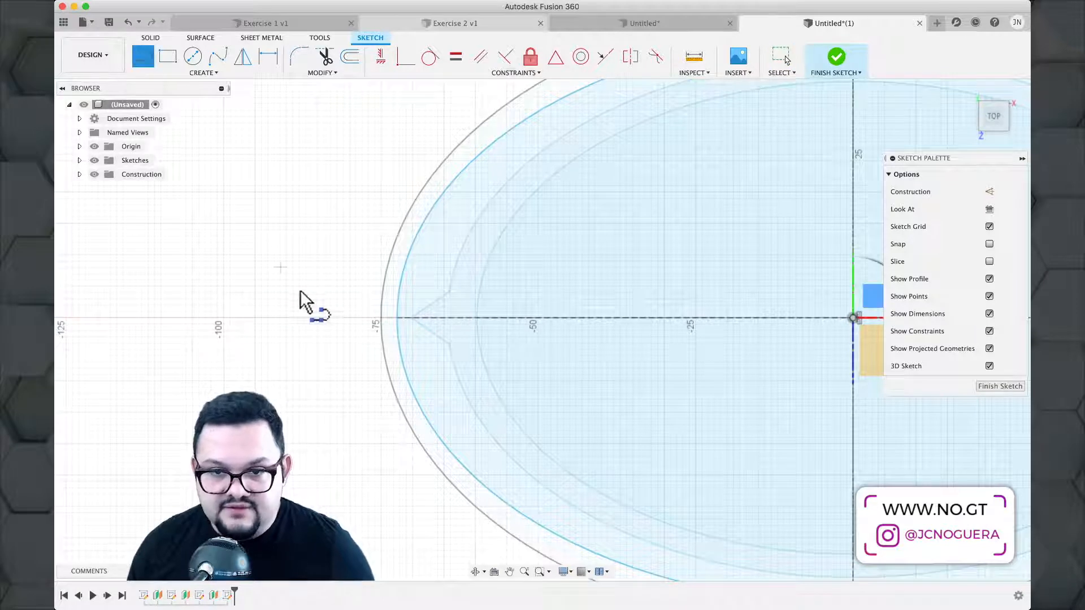
click(417, 402)
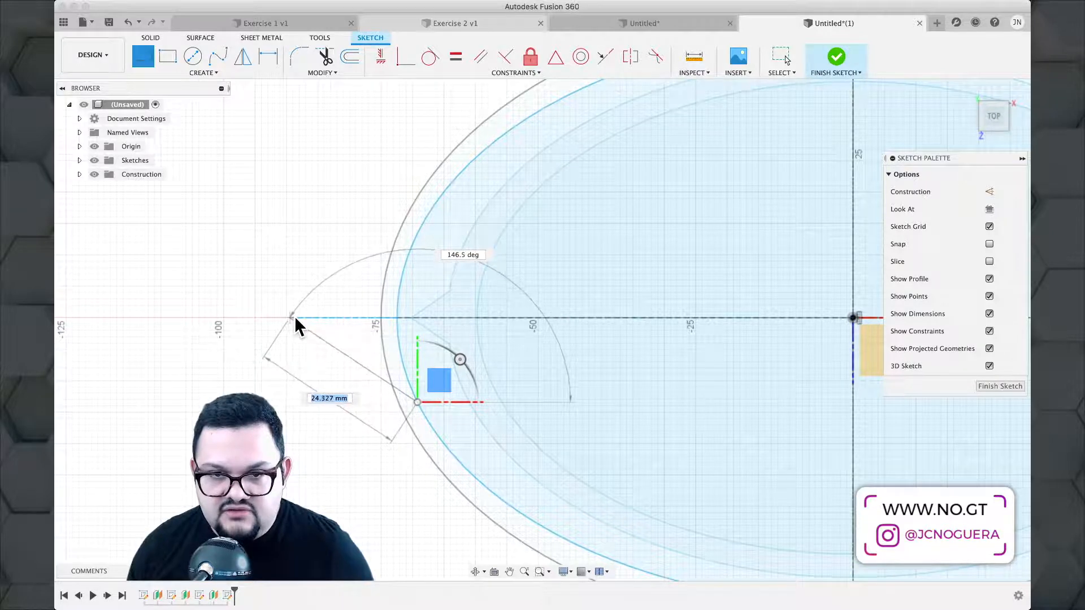
click(291, 317)
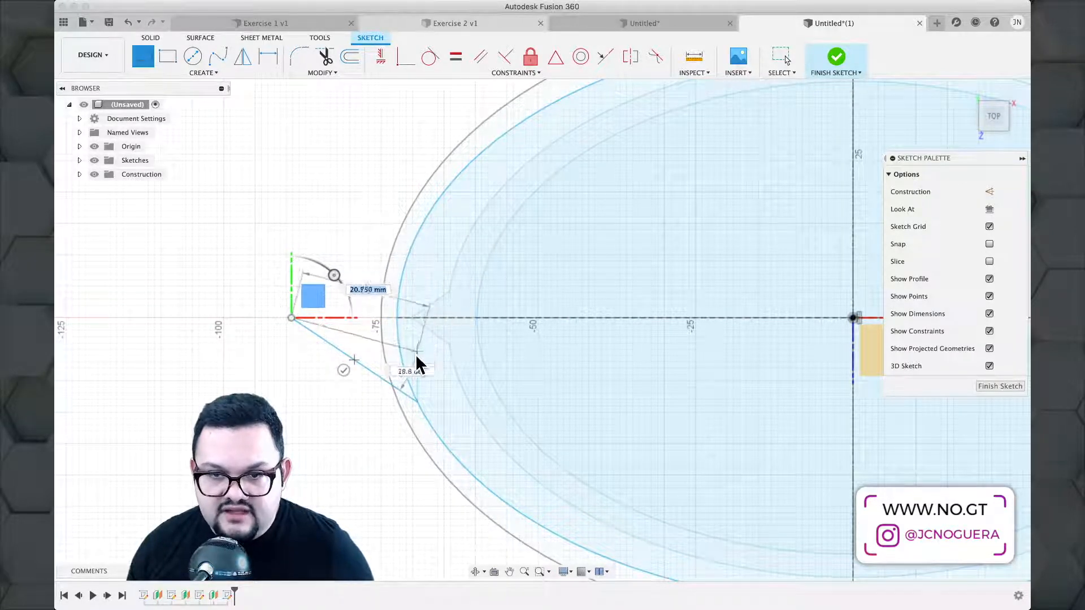
click(418, 404)
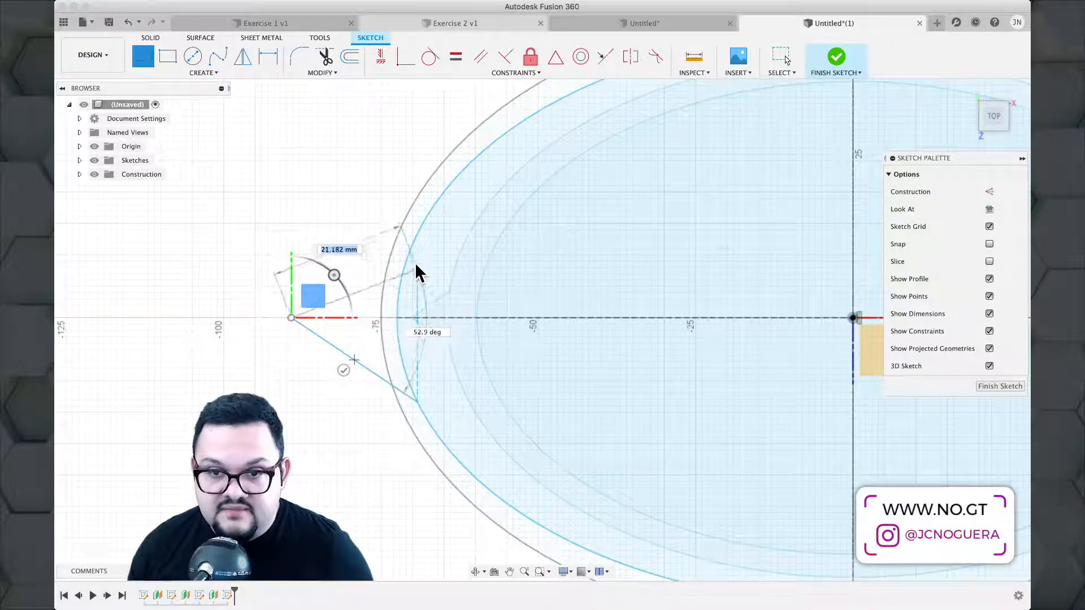
click(421, 231)
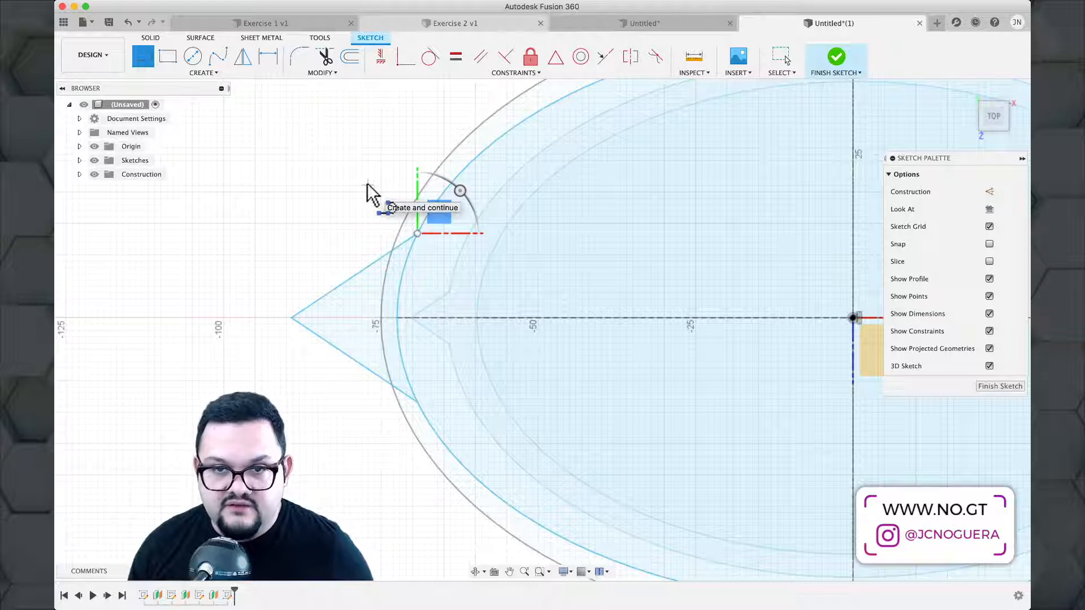
key(Escape)
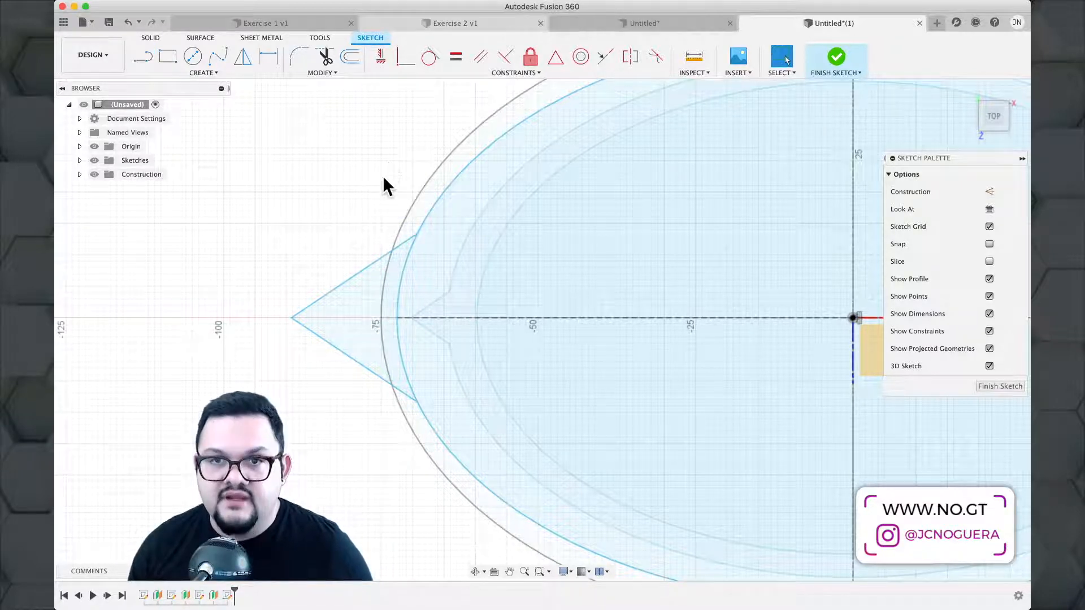
Trim the ellipse arc between the two 24 mm spout lines so the larger spout opens into the ellipse.
click(320, 73)
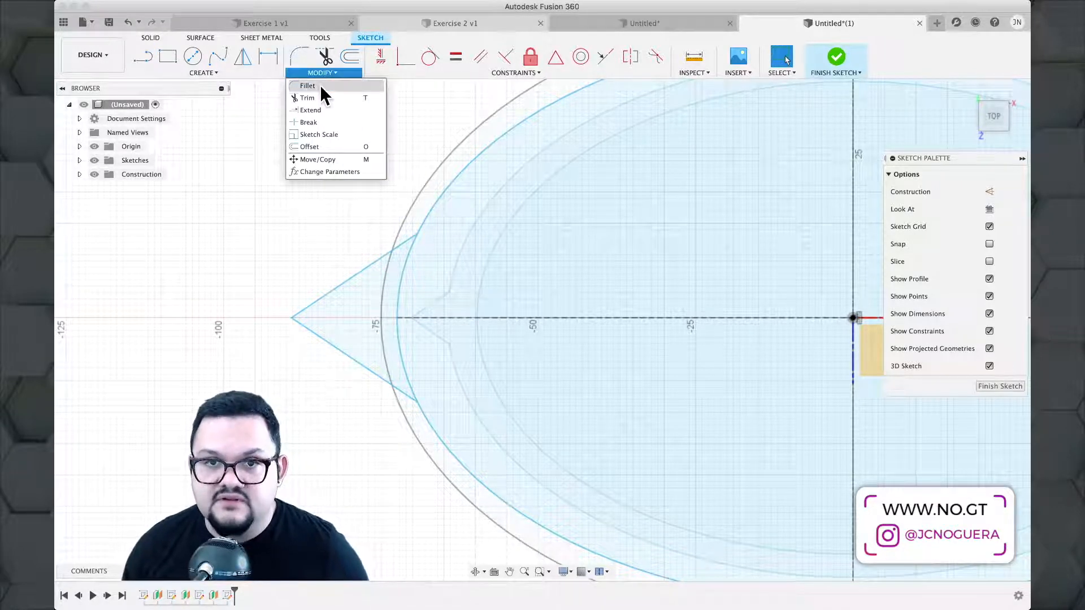
click(316, 98)
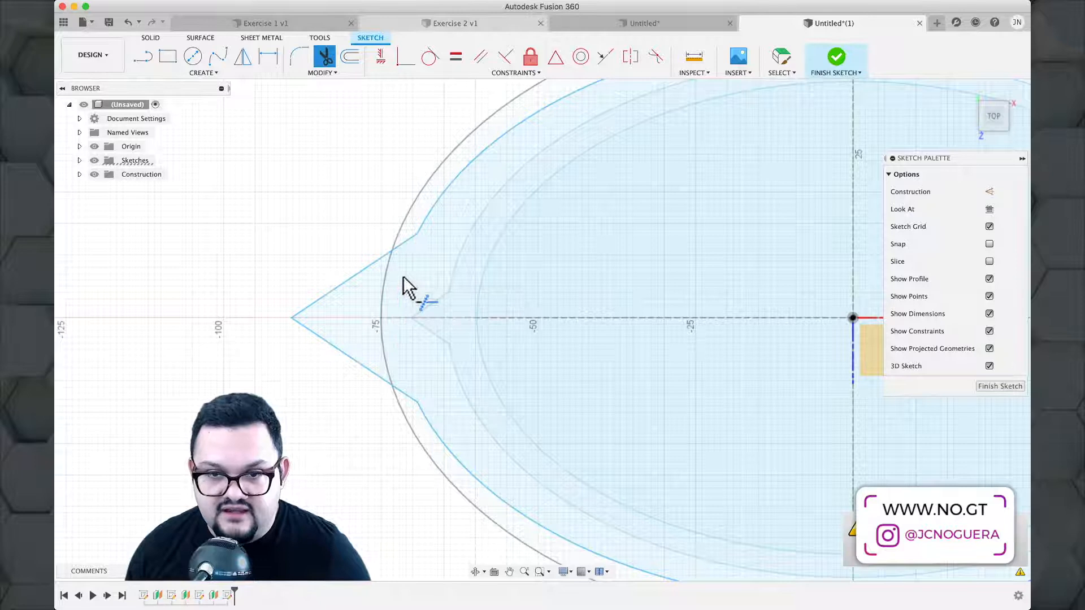
key(Escape)
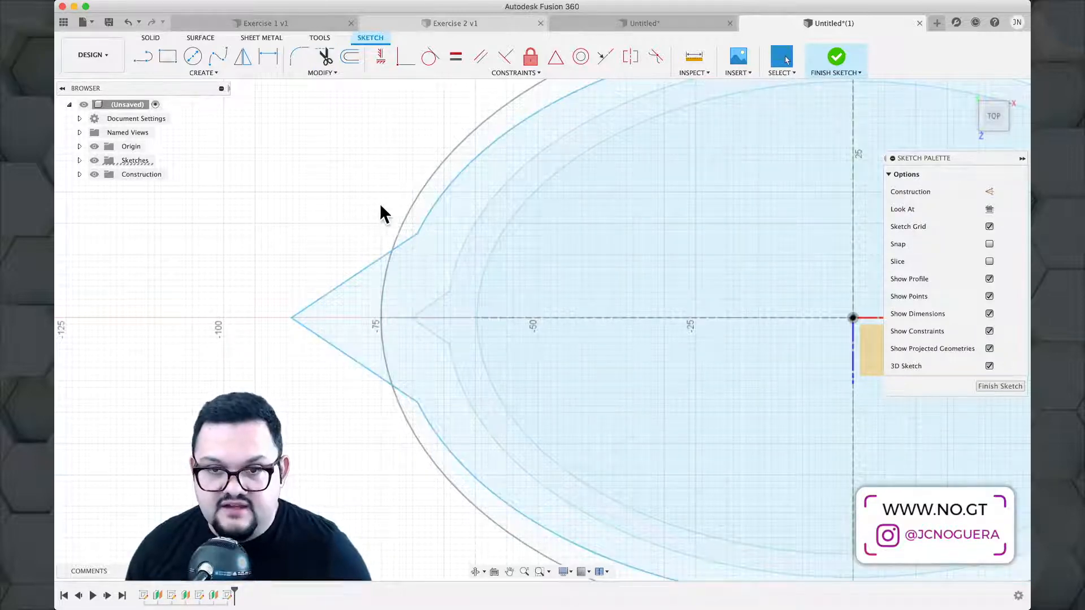
Check that the large spouted ellipse selects as one closed profile, inspect it above the other profiles, and finish the sketch.
click(424, 277)
scroll(424, 278, down, 3)
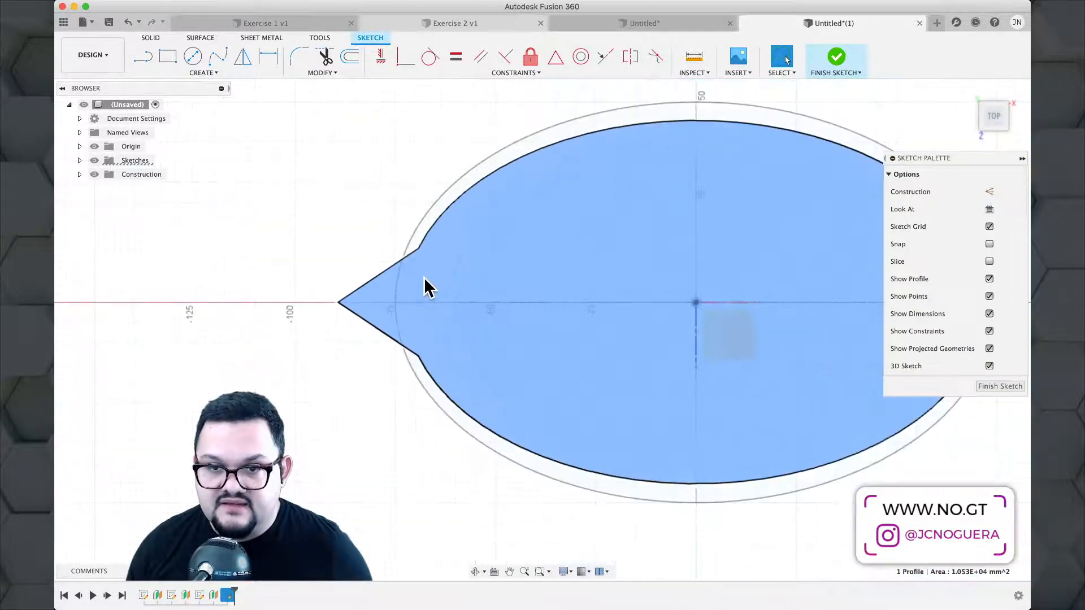
scroll(427, 287, down, 3)
mouse_move(419, 259)
shift+middle_down()
mouse_move(452, 205)
mouse_move(465, 256)
mouse_move(494, 186)
mouse_move(424, 277)
shift+middle_up()
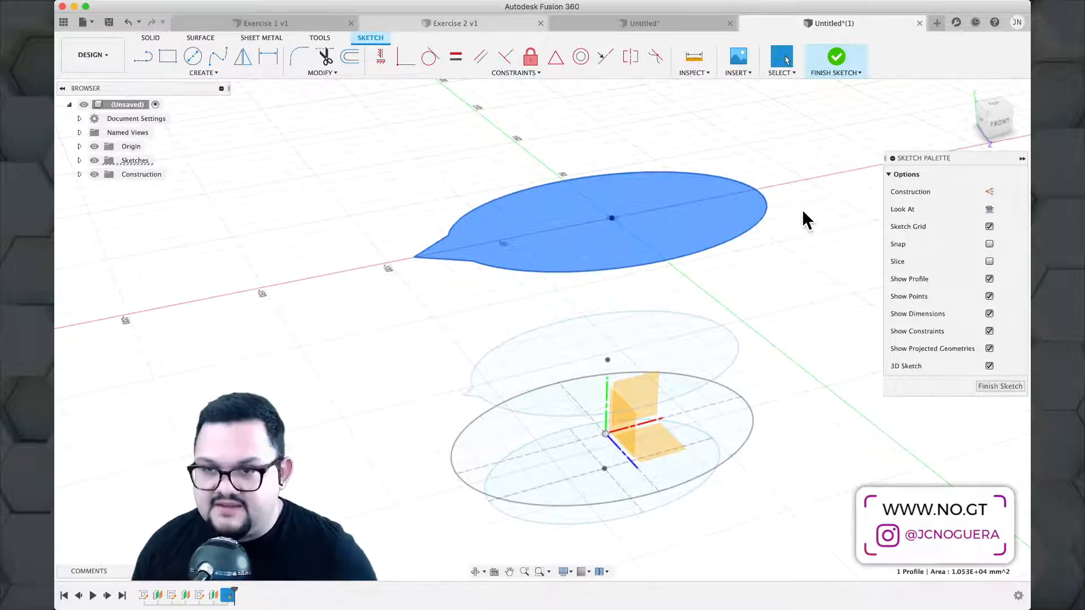
click(835, 58)
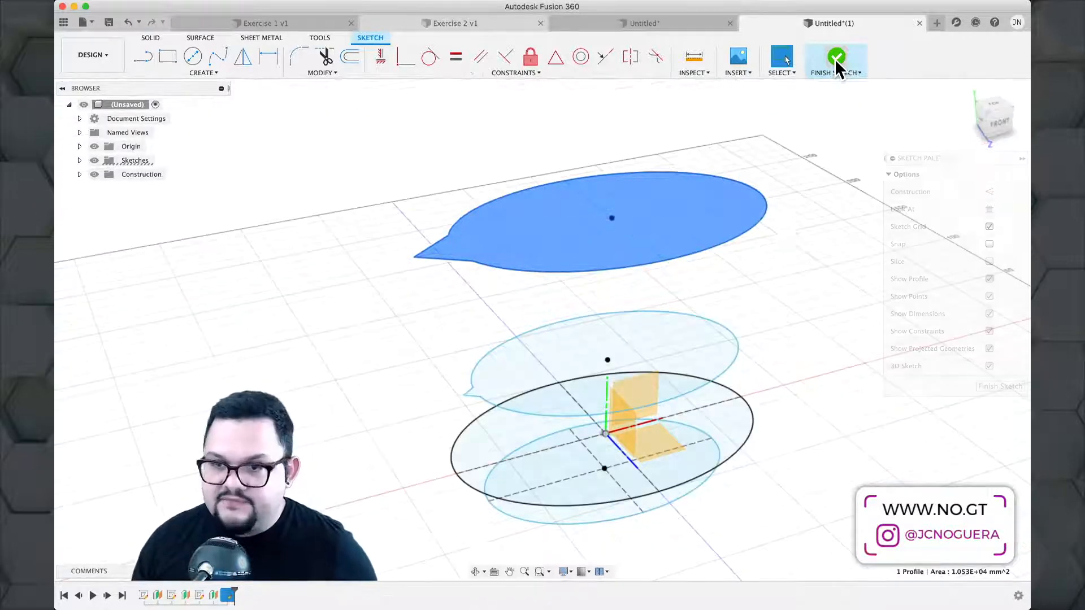
Start a loft from the lowest ellipse to the larger ellipse on the origin plane.
mouse_move(811, 288)
shift+middle_down()
mouse_move(820, 297)
mouse_move(830, 277)
mouse_move(832, 291)
shift+middle_up()
click(819, 290)
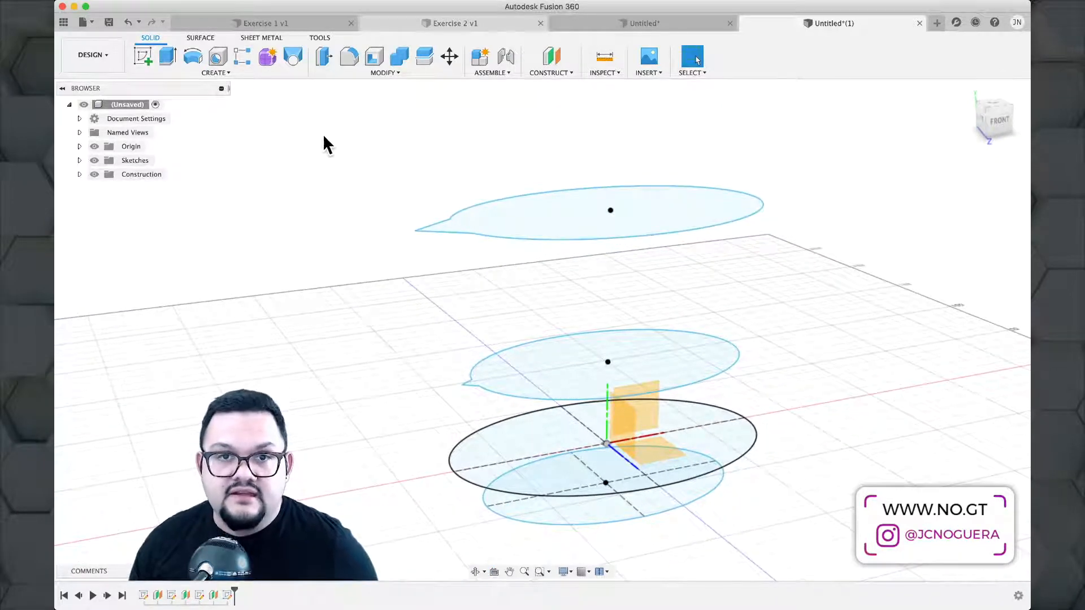
click(225, 74)
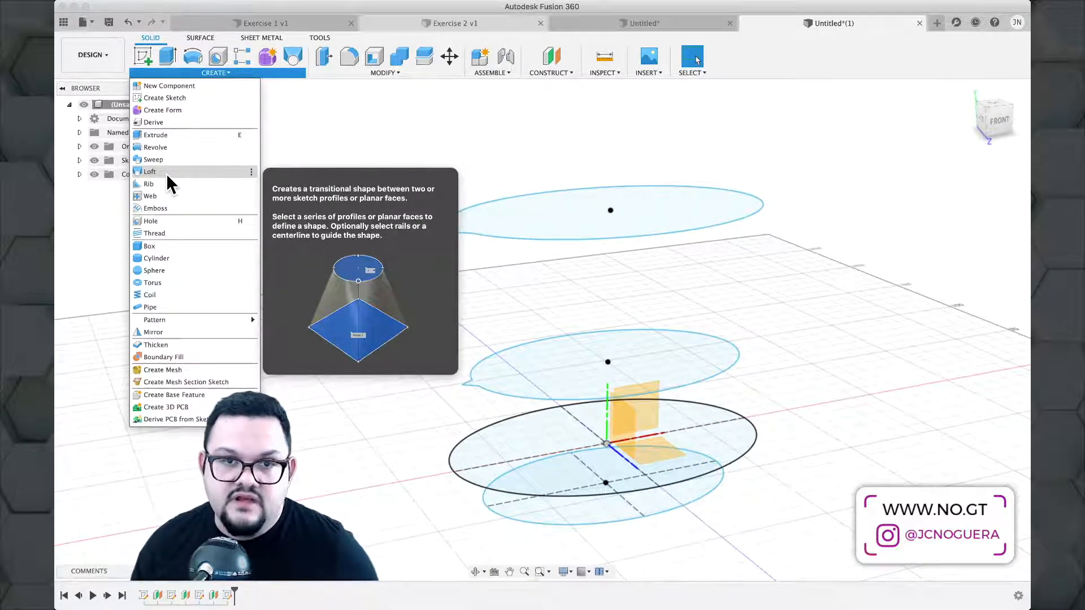
click(150, 172)
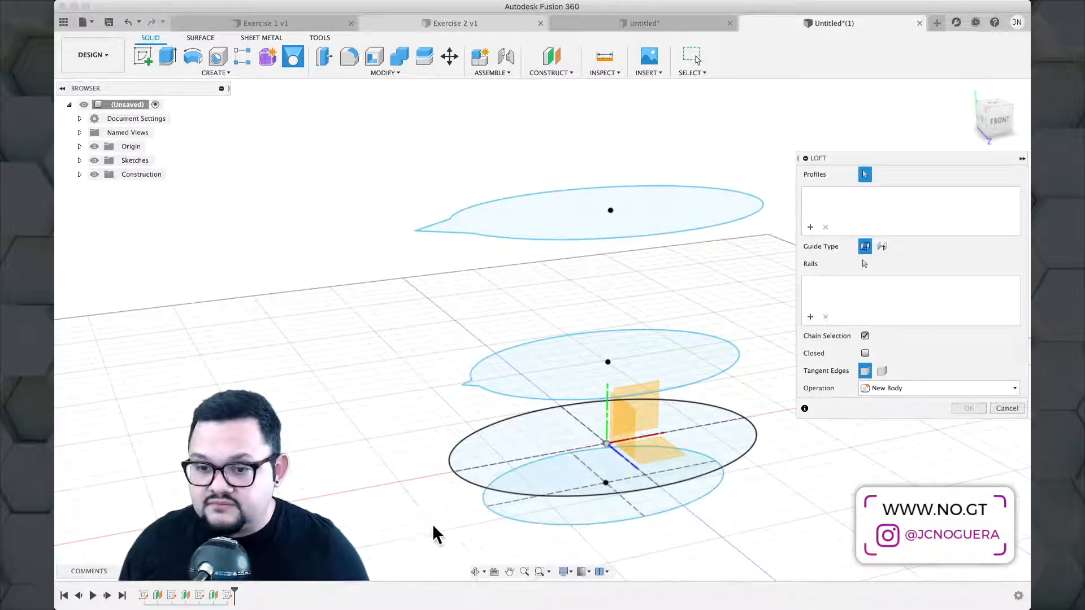
click(515, 517)
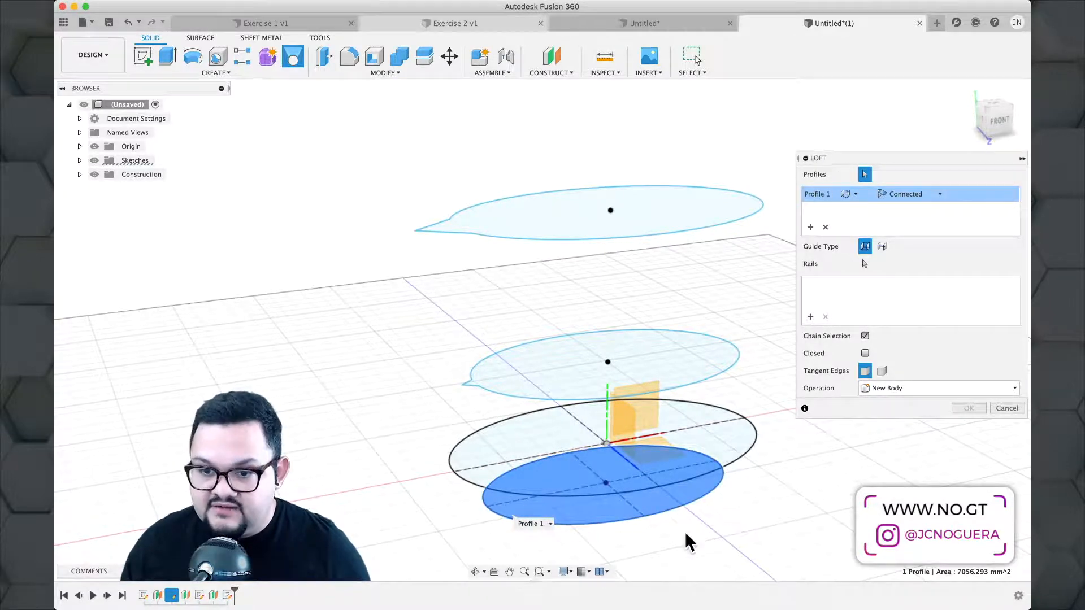
click(479, 484)
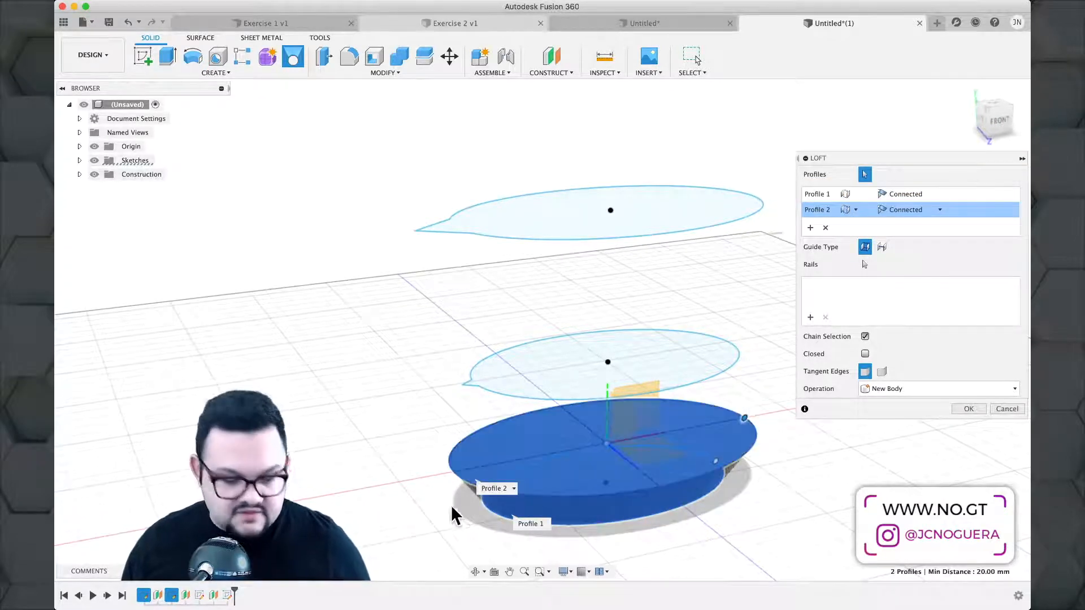
Add the ellipse with the small spout above the origin plane as the third loft profile.
shift+middle_drag(435, 520, 443, 489)
scroll(439, 525, up, 1)
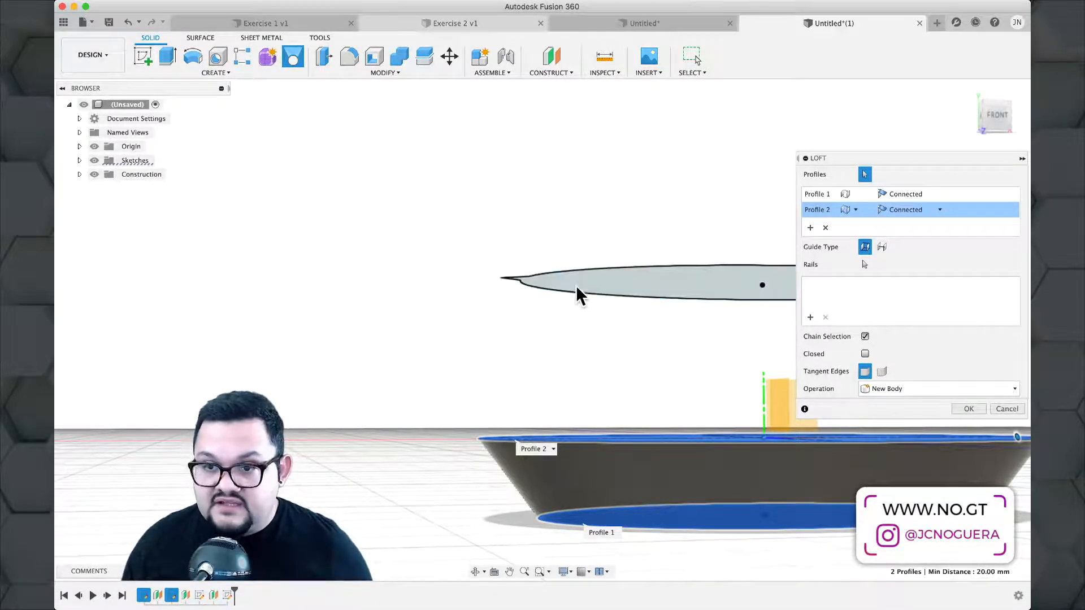
mouse_move(577, 283)
shift+middle_down()
mouse_move(569, 333)
mouse_move(574, 323)
shift+middle_up()
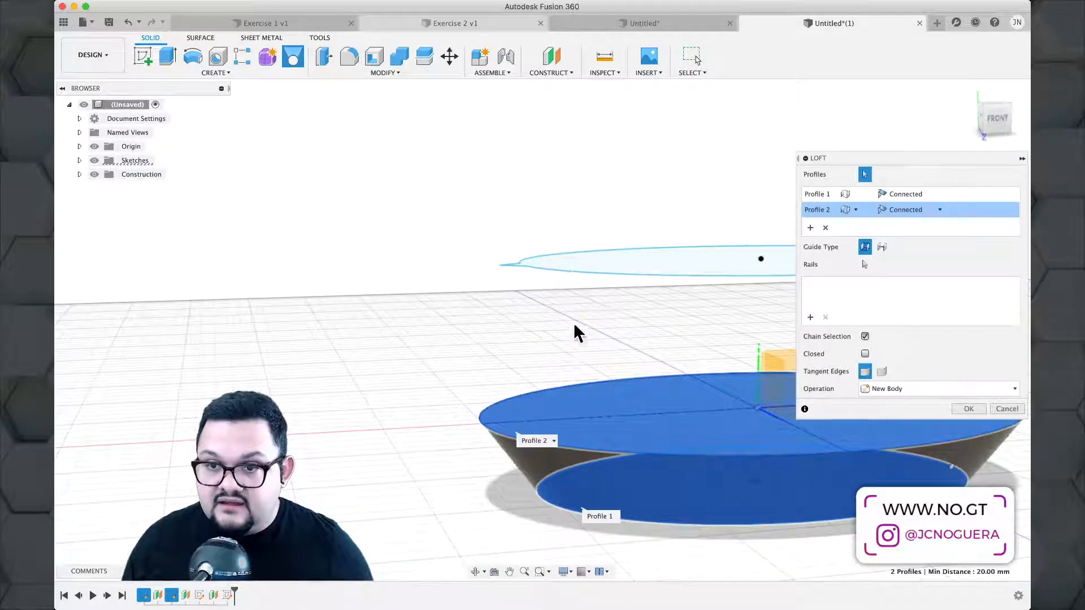
click(588, 275)
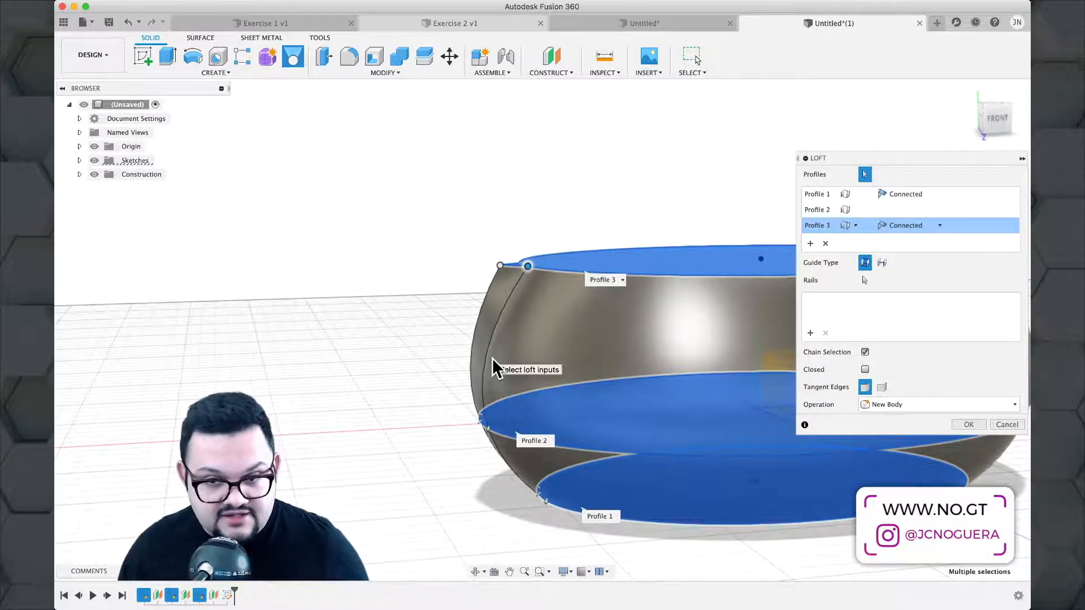
Add the topmost ellipse with the large spout as the fourth profile and complete the loft as a new body.
middle_drag(494, 358, 396, 401)
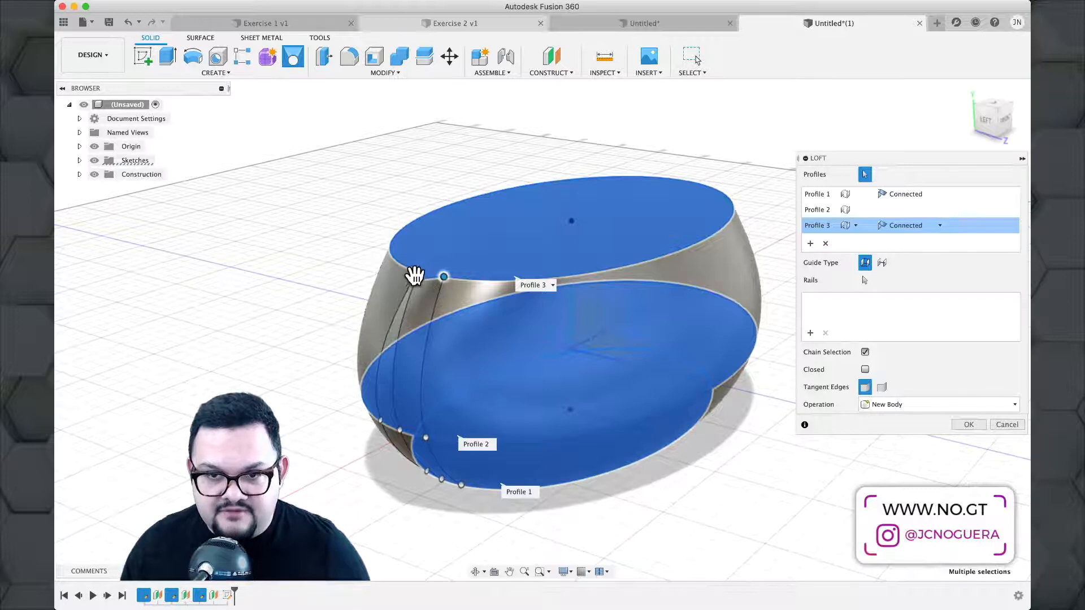
mouse_move(506, 405)
shift+middle_down()
mouse_move(493, 391)
mouse_move(494, 405)
shift+middle_up()
scroll(494, 404, down, 3)
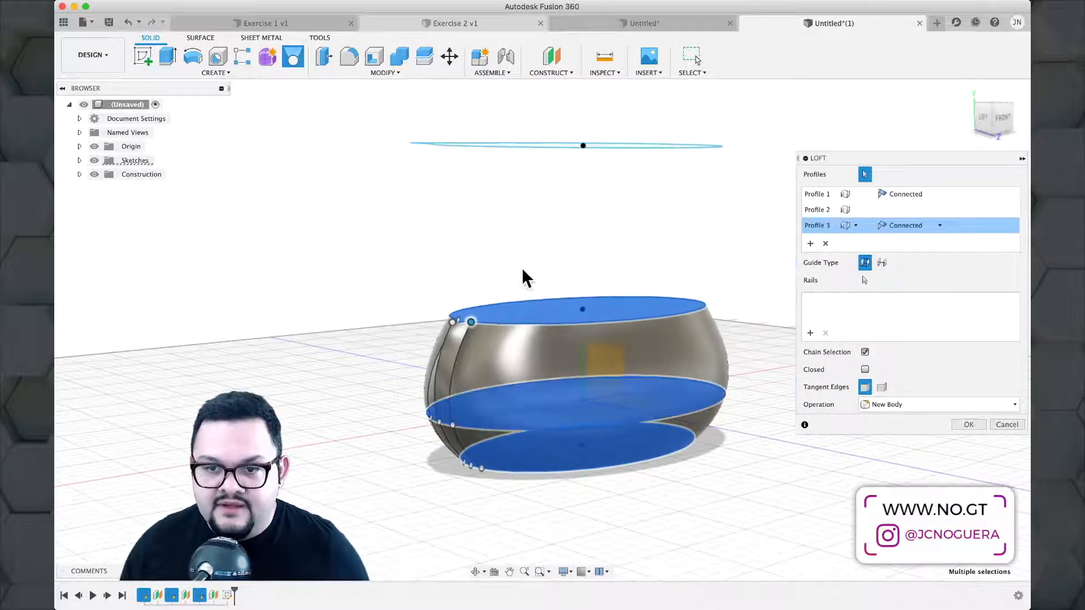
shift+middle_drag(522, 271, 516, 291)
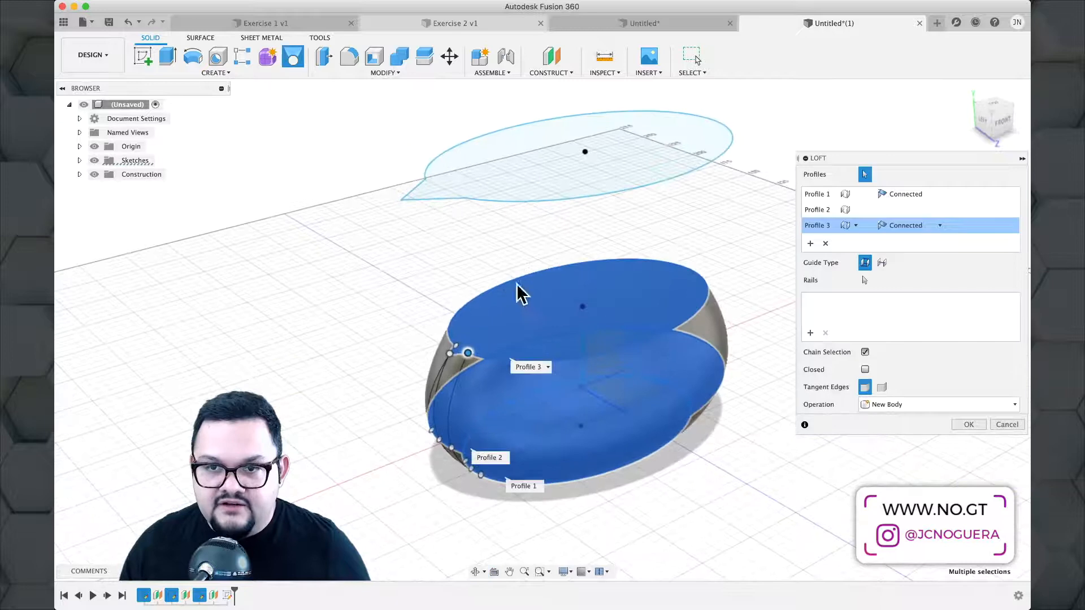
click(484, 197)
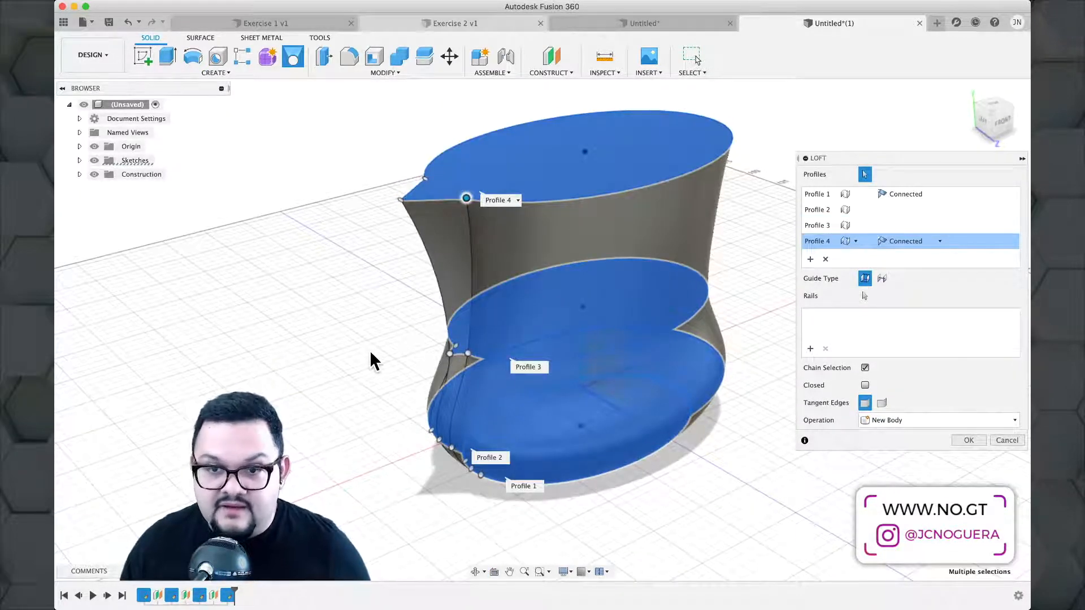
shift+middle_drag(370, 353, 528, 377)
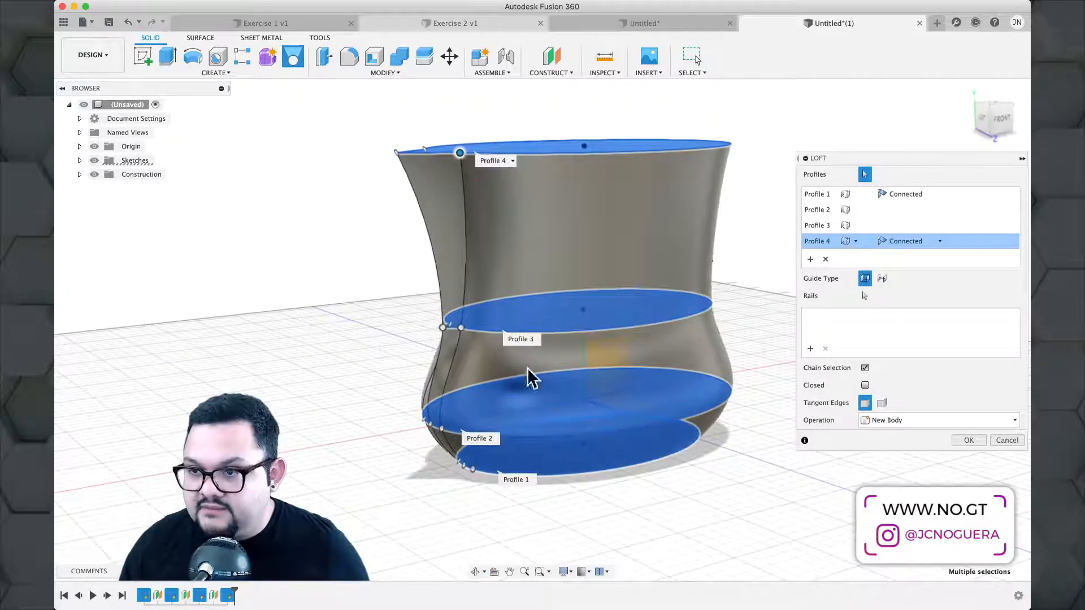
click(967, 440)
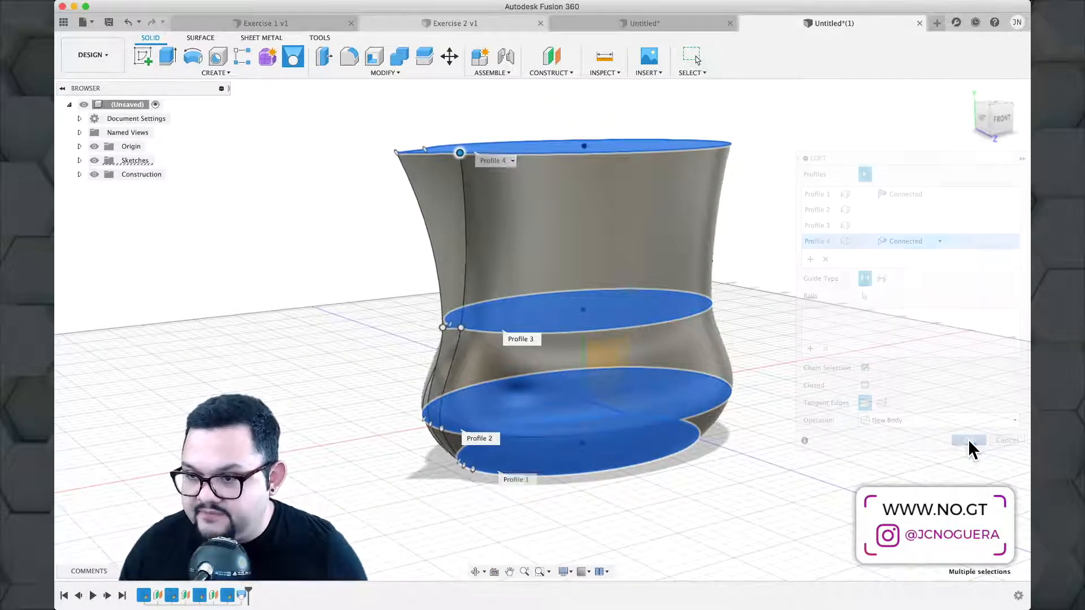
Examine the lofted body from several sides, including the sharp edges running down the spout.
shift+middle_drag(829, 333, 471, 338)
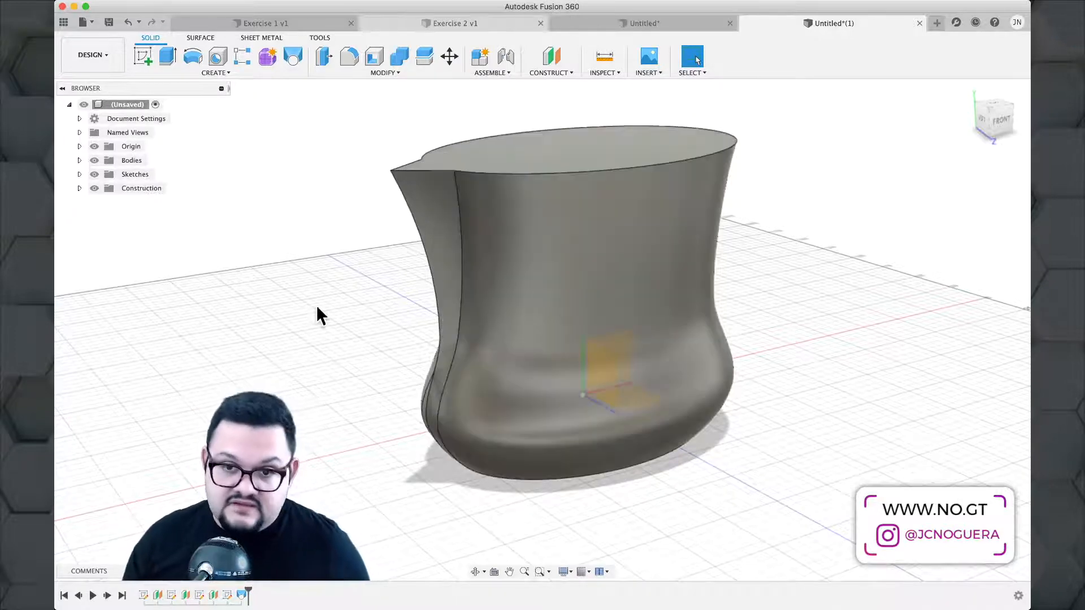
shift+middle_drag(315, 312, 562, 363)
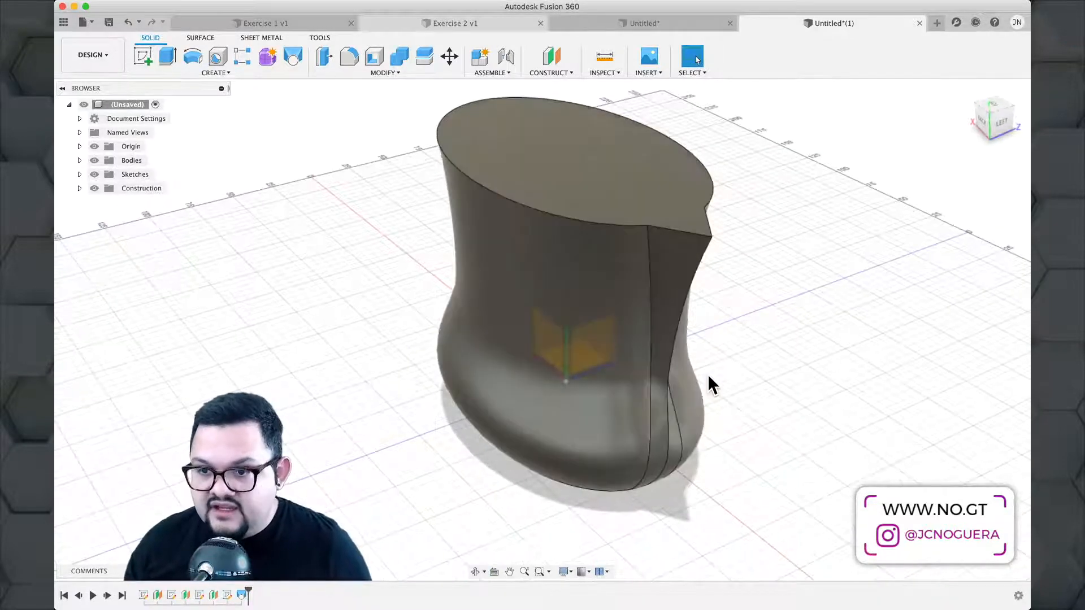
scroll(708, 375, up, 5)
shift+middle_drag(711, 383, 638, 376)
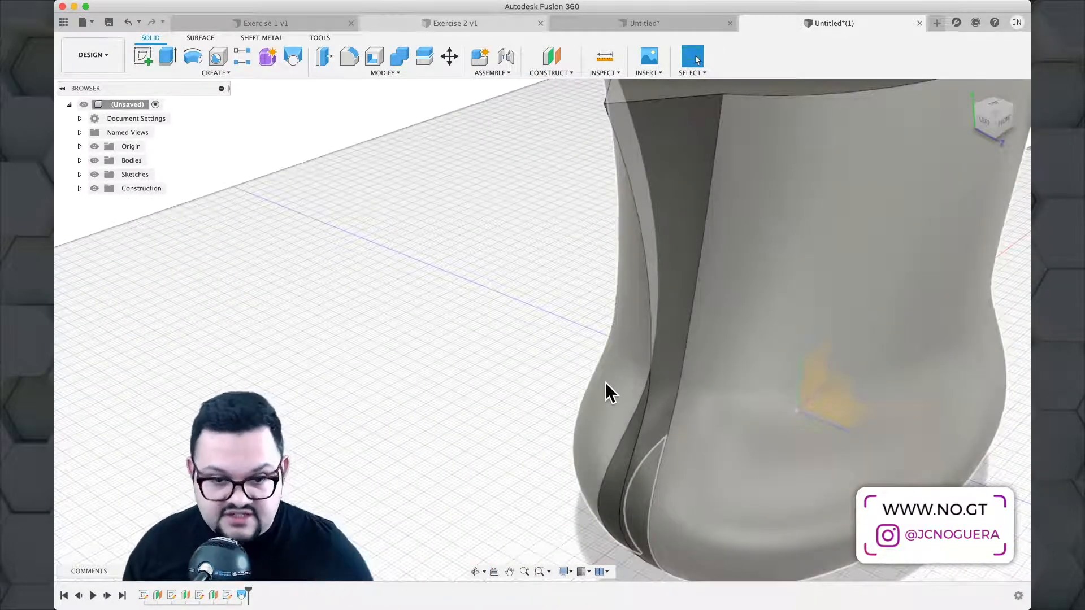
scroll(606, 382, down, 1)
scroll(543, 286, down, 3)
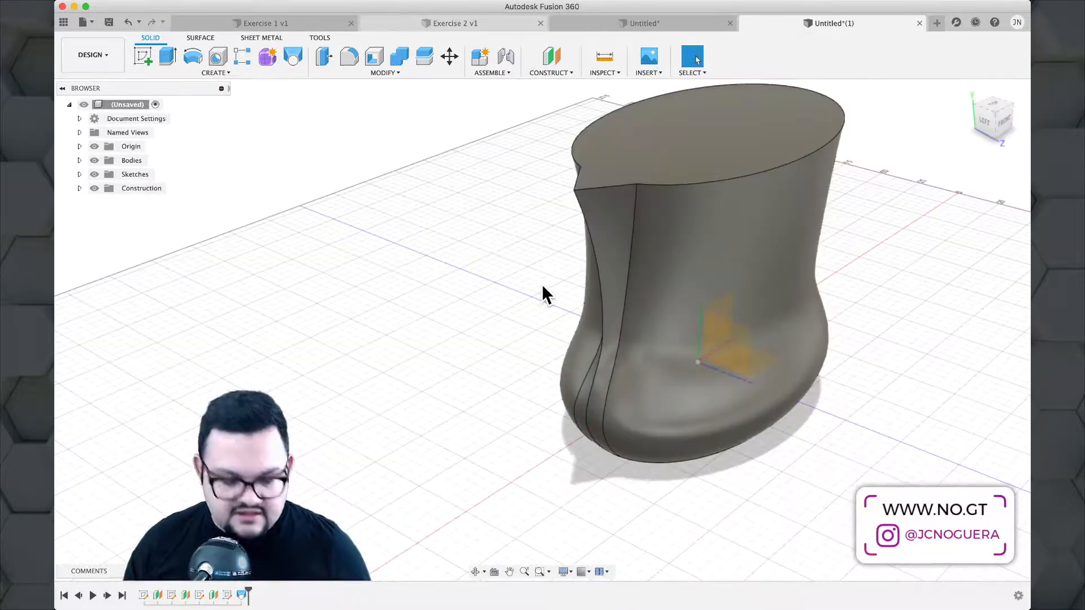
scroll(542, 287, up, 1)
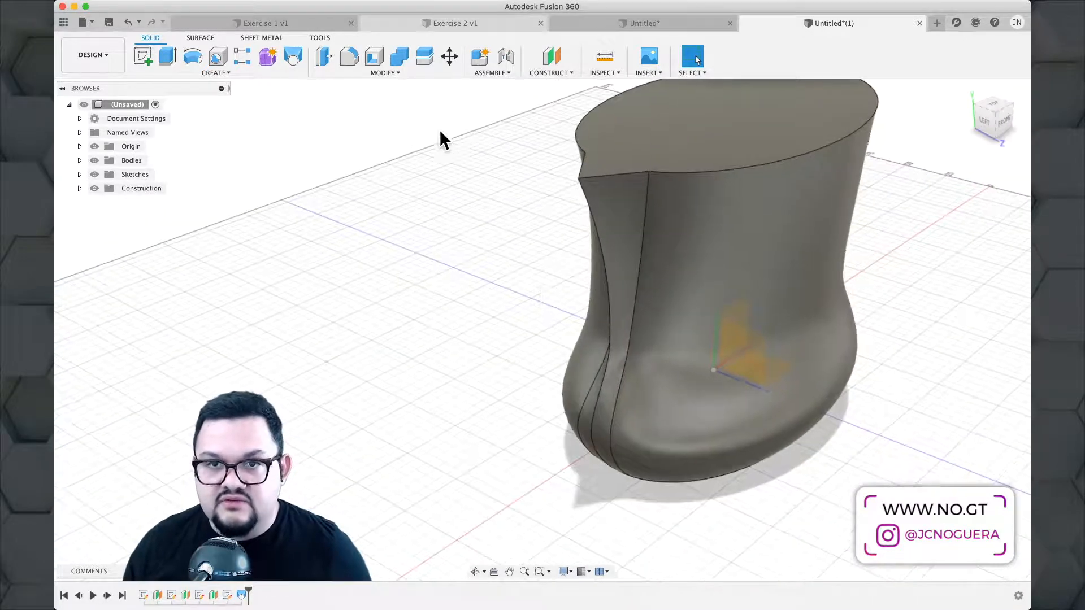
Fillet the three lengthwise edges of the spout, its ridge and both side creases, with a 3 mm constant radius.
click(376, 75)
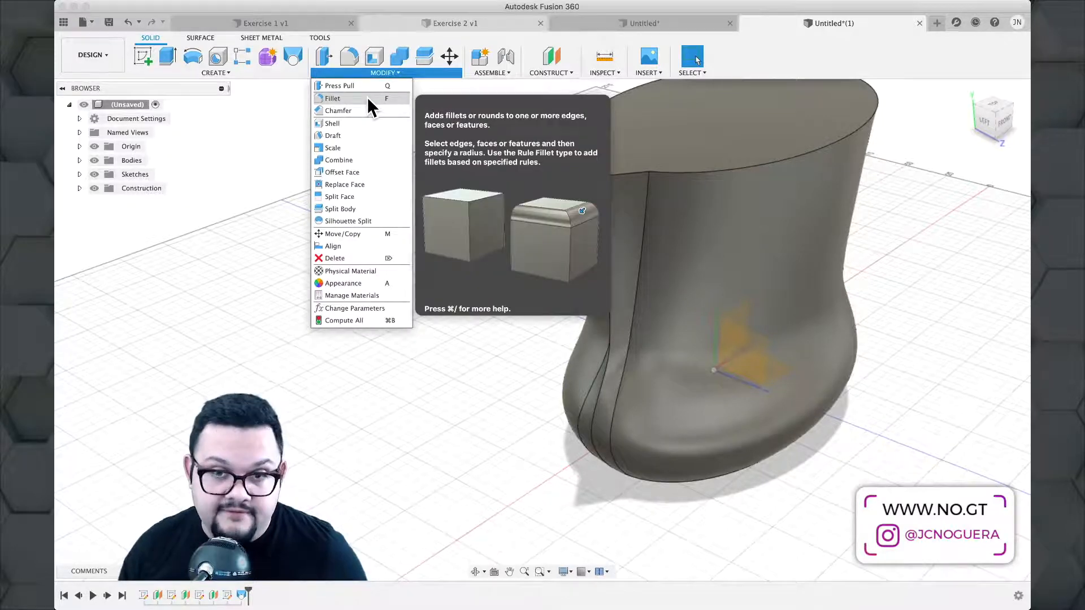
click(368, 99)
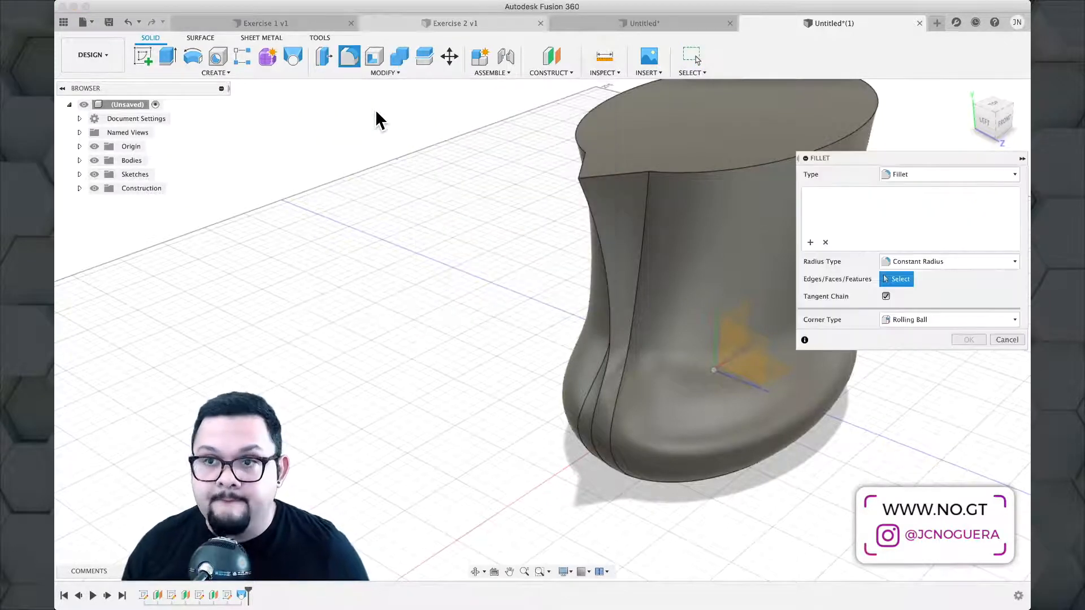
click(644, 240)
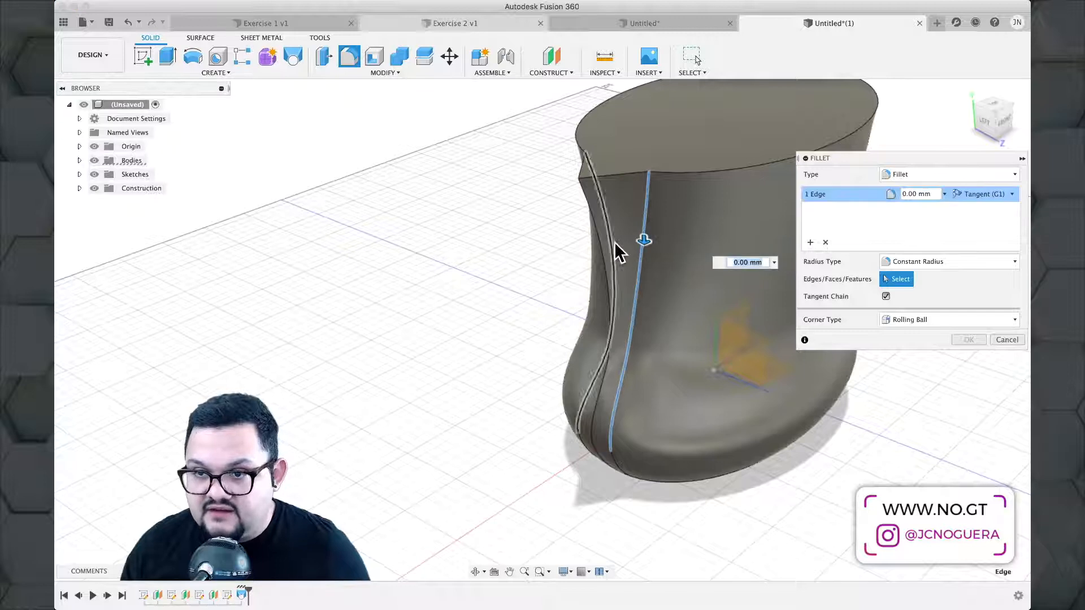
click(606, 257)
shift+middle_drag(610, 267, 696, 236)
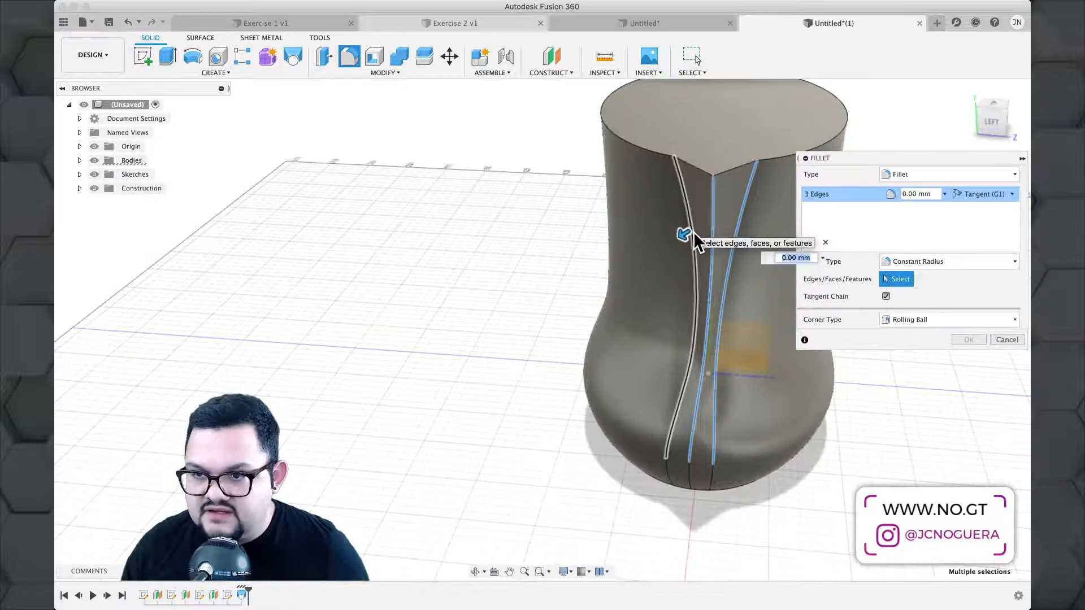
click(686, 235)
scroll(760, 350, up, 1)
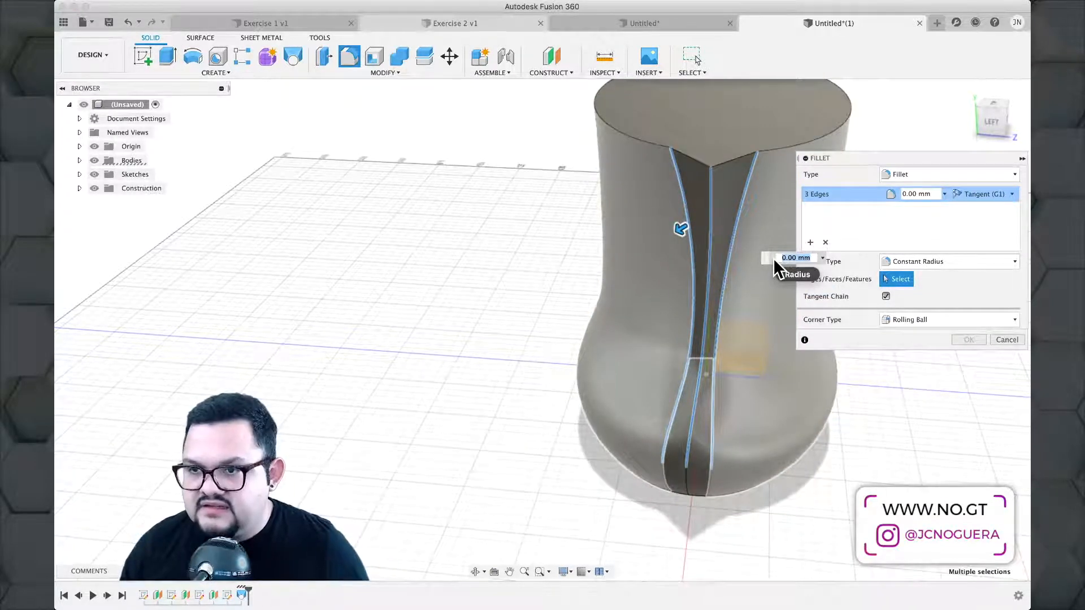
text(3)
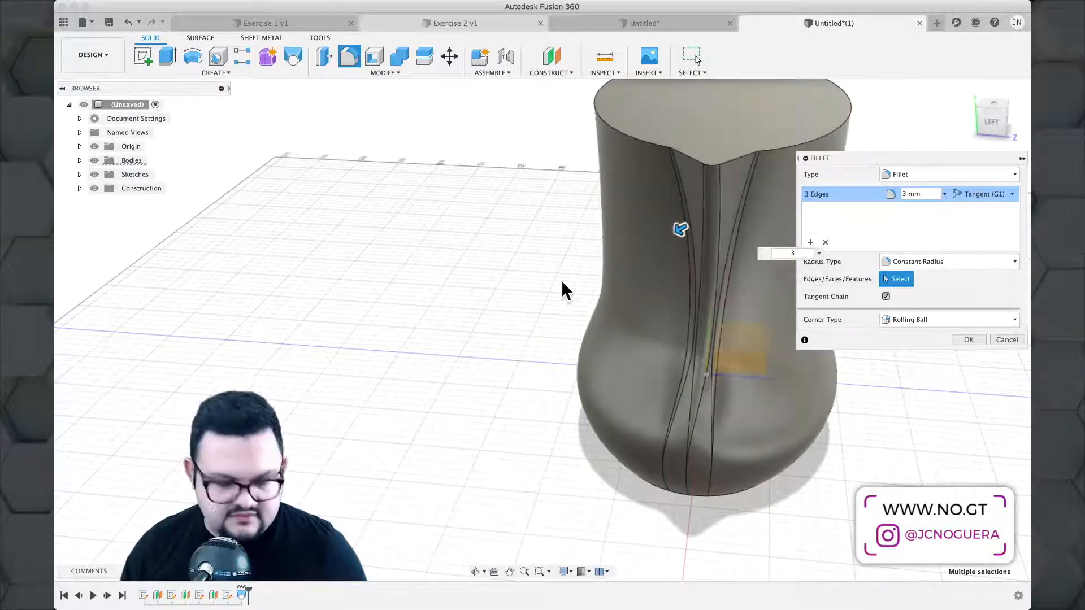
scroll(718, 305, up, 3)
shift+middle_drag(721, 298, 541, 489)
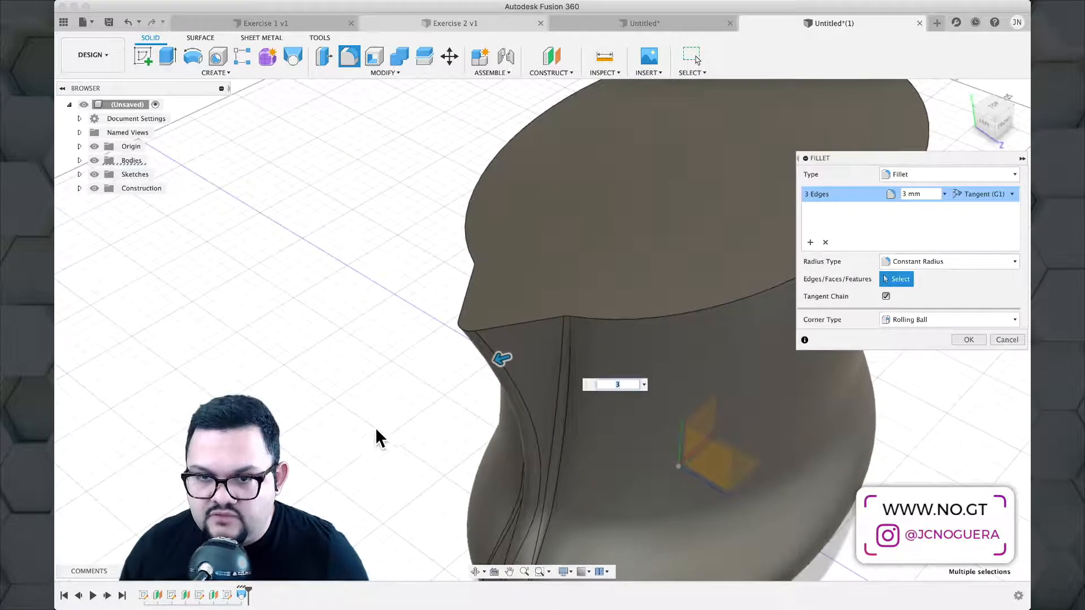
shift+middle_drag(375, 435, 432, 277)
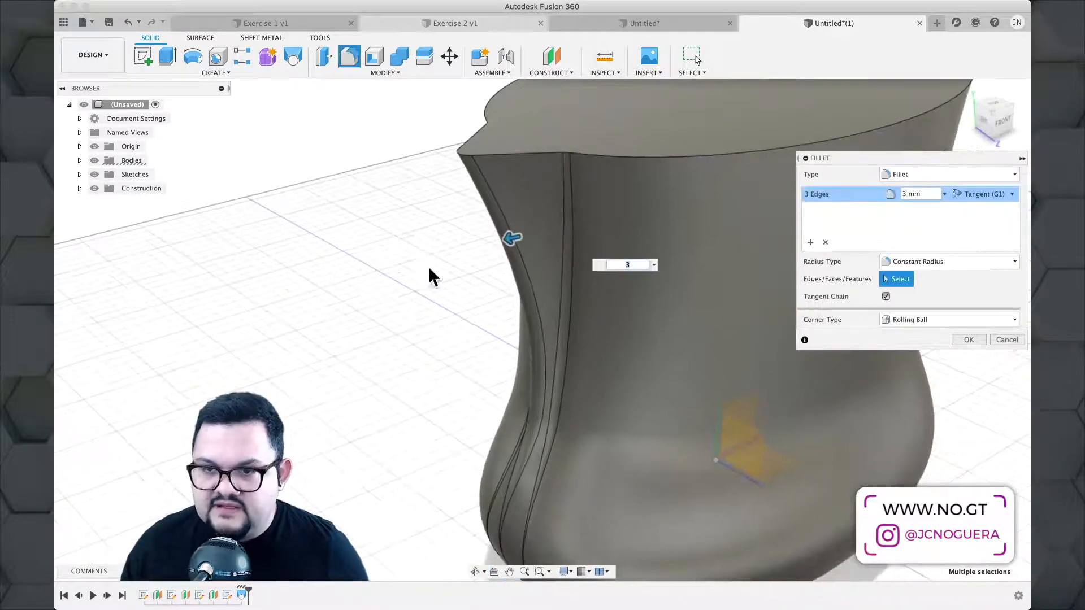
click(969, 339)
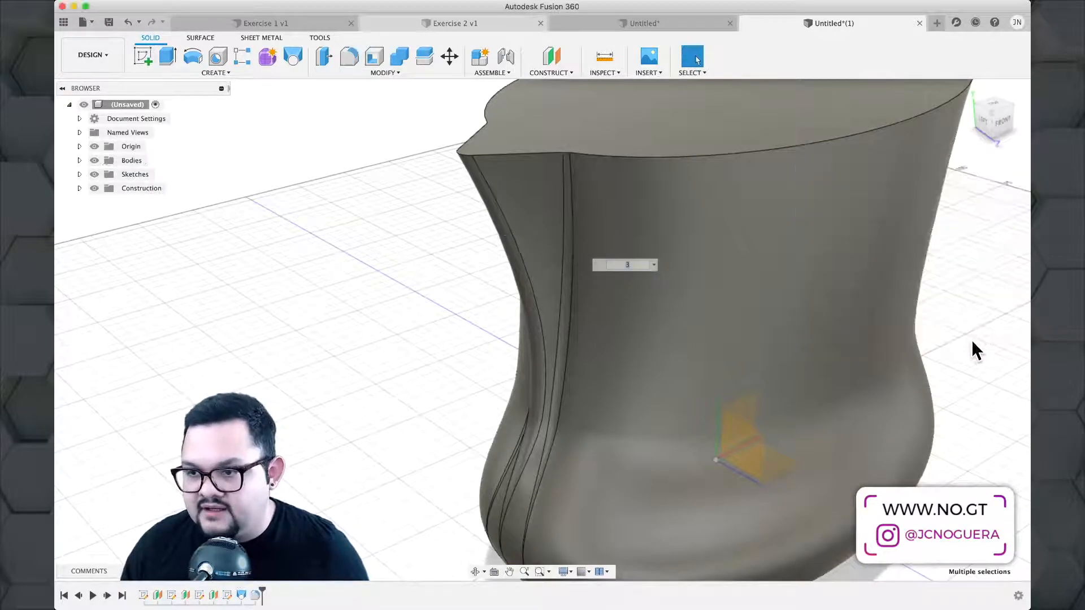
Fillet the vessel's bottom edges, including the short segments under the spout, with a 3 mm constant radius.
scroll(969, 338, down, 5)
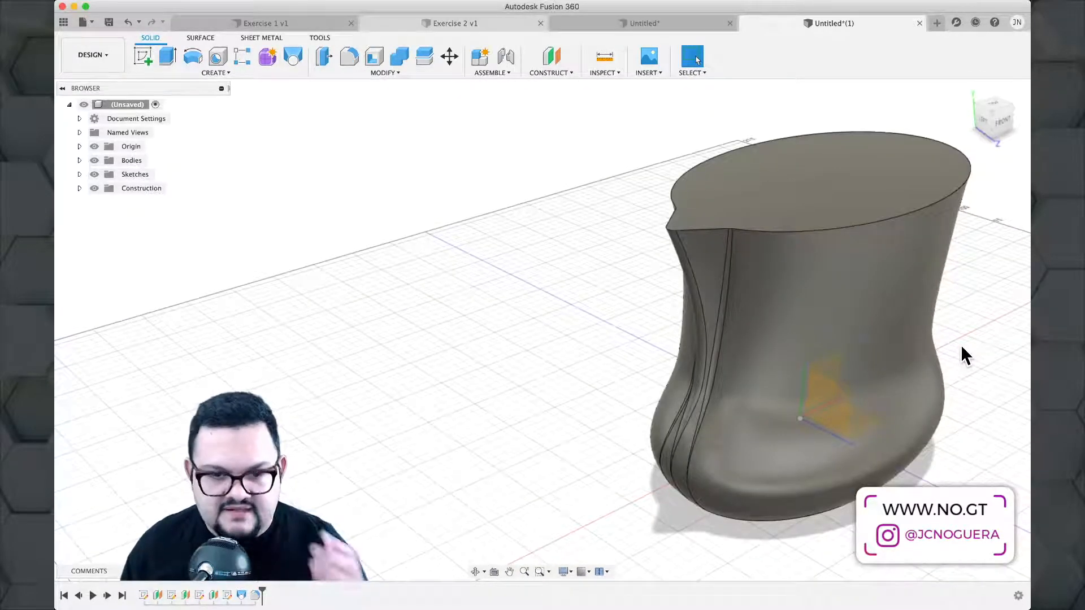
middle_drag(962, 348, 909, 247)
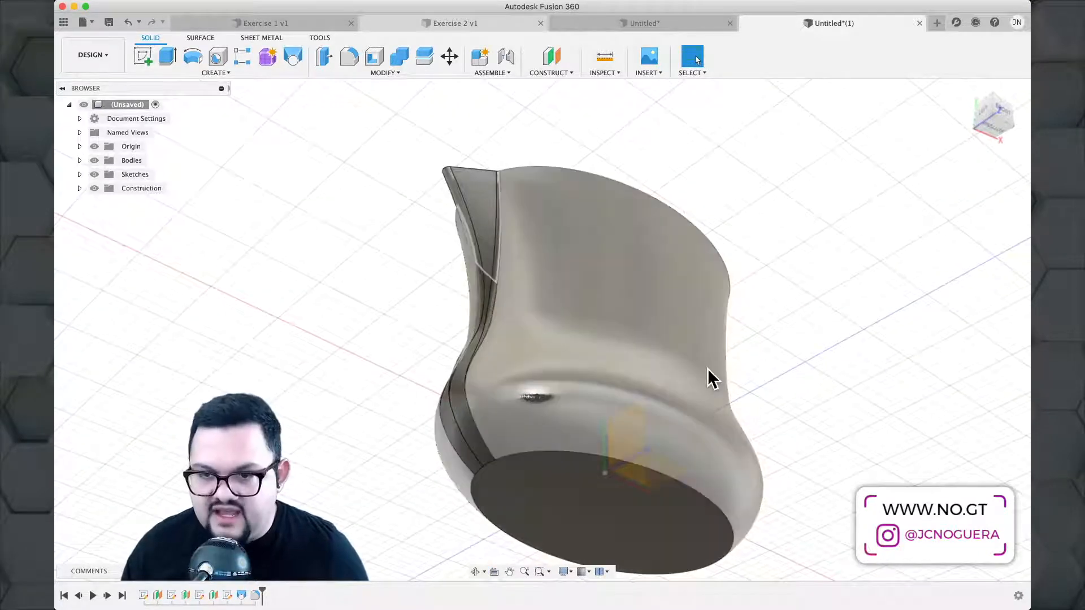
key(f)
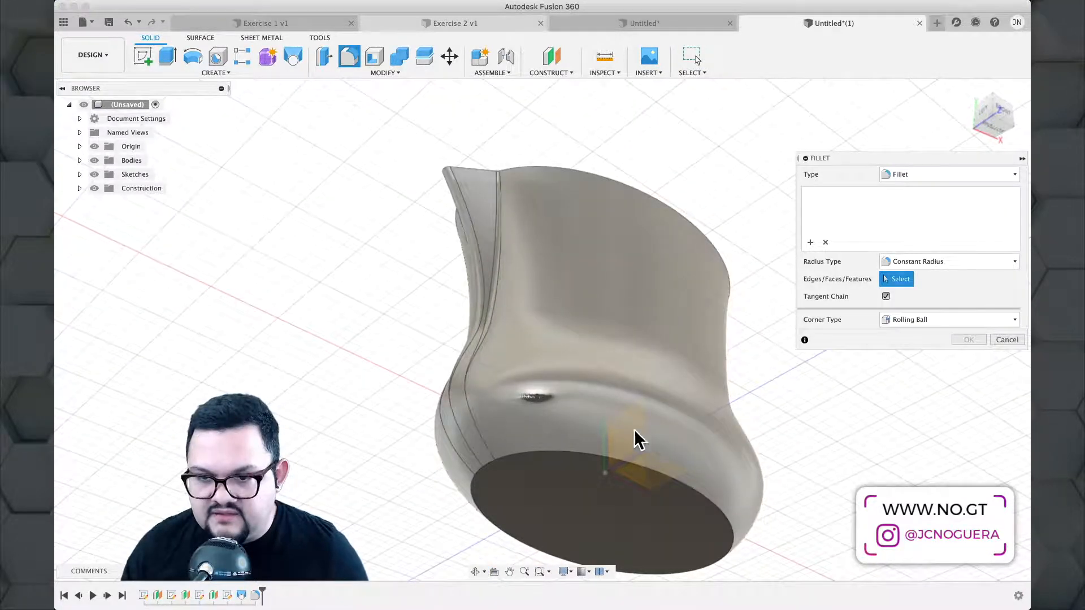
click(564, 455)
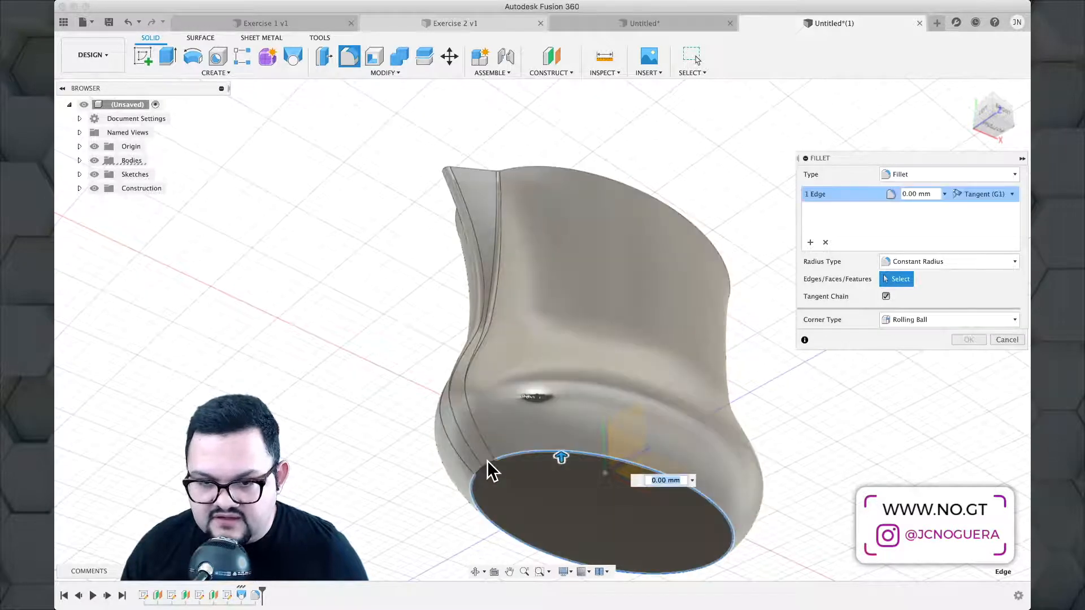
scroll(495, 469, up, 3)
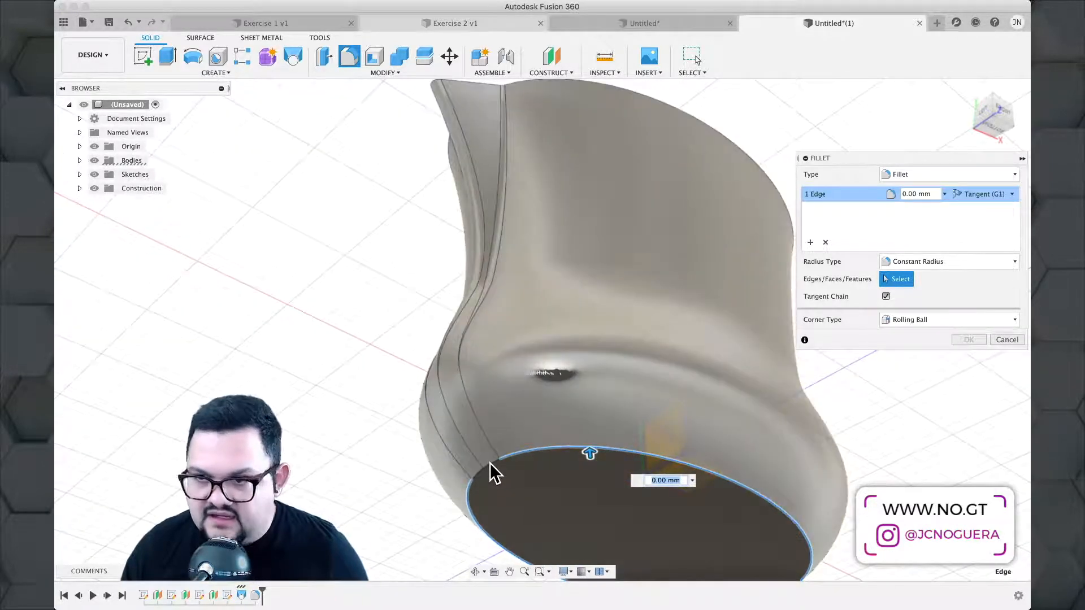
click(489, 464)
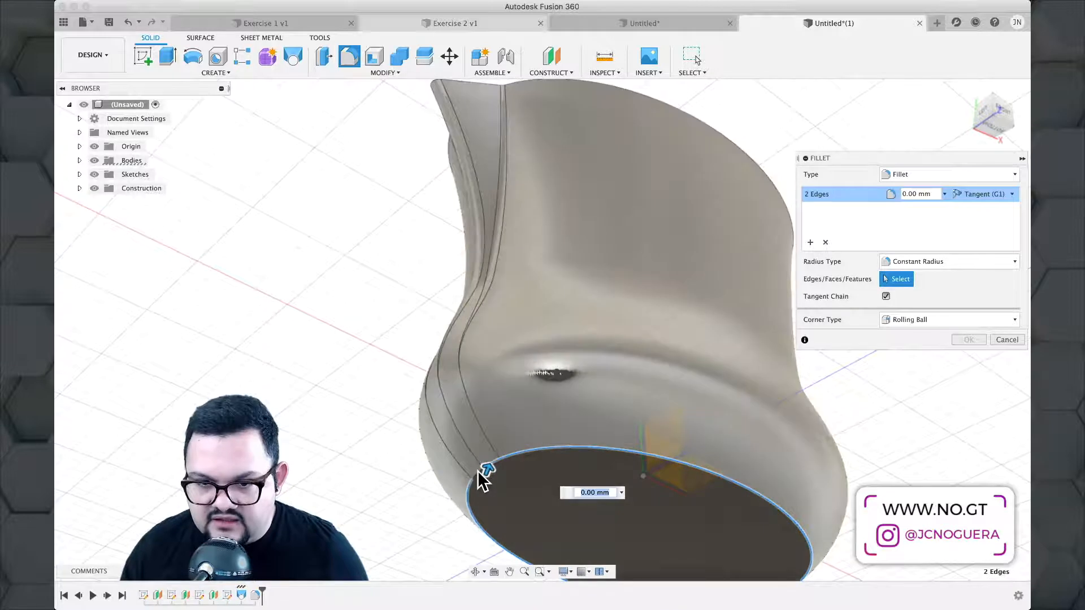
click(479, 476)
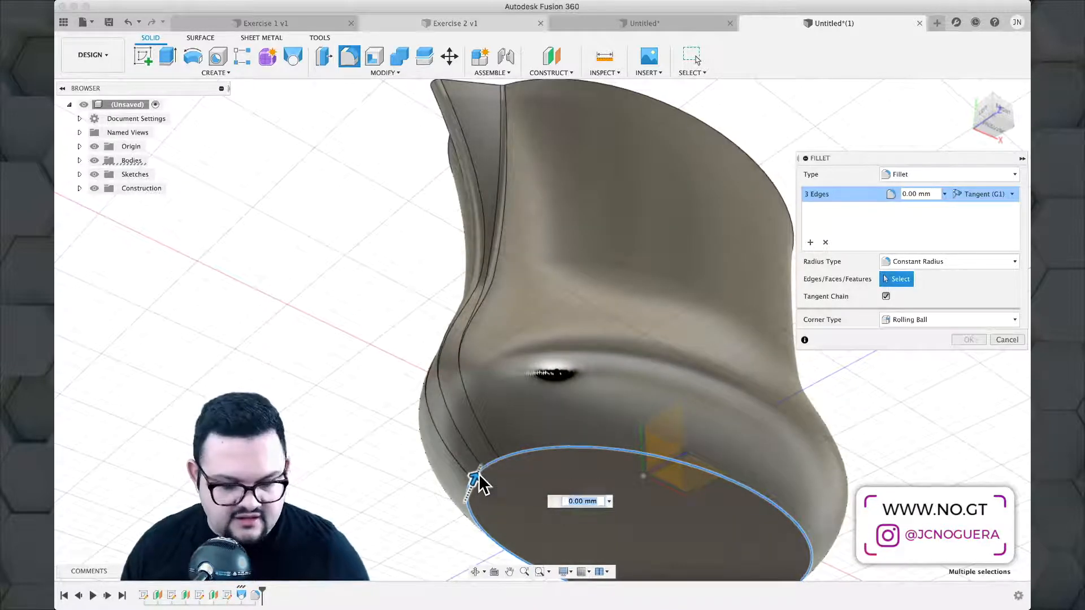
text(3)
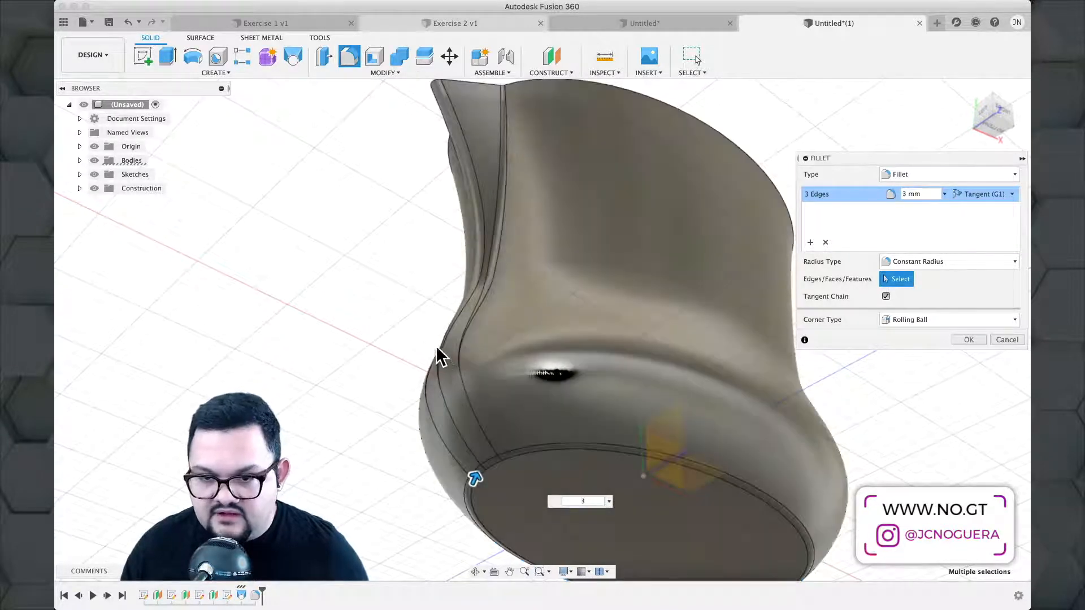
click(967, 338)
Shell the vessel to a 3 mm inside wall thickness, removing its flat top face.
scroll(961, 340, down, 5)
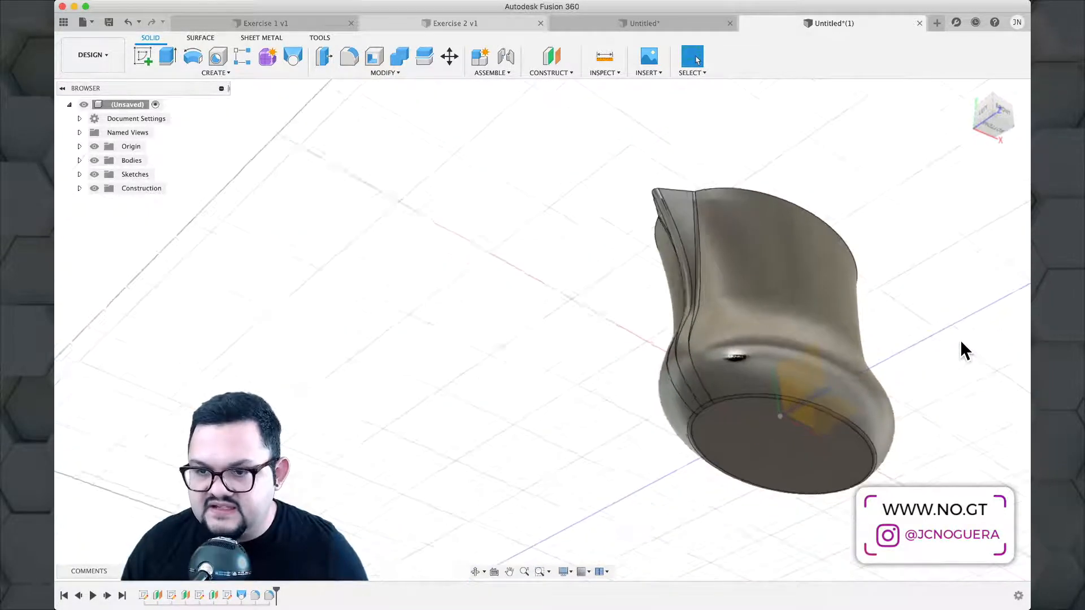
shift+middle_drag(960, 340, 833, 439)
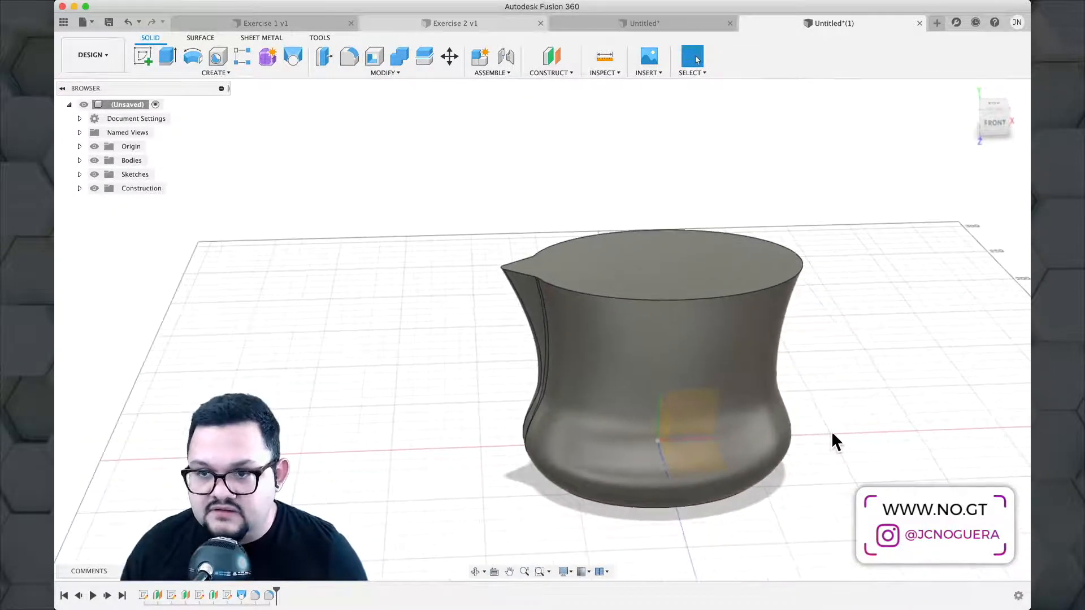
scroll(832, 437, up, 5)
scroll(833, 434, down, 3)
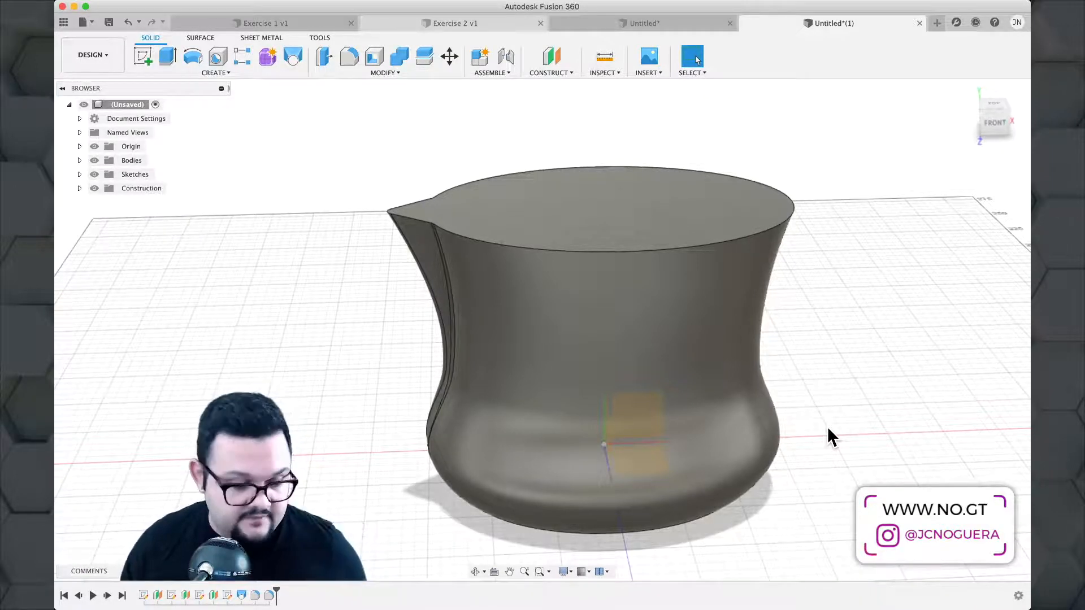
shift+middle_drag(843, 422, 864, 412)
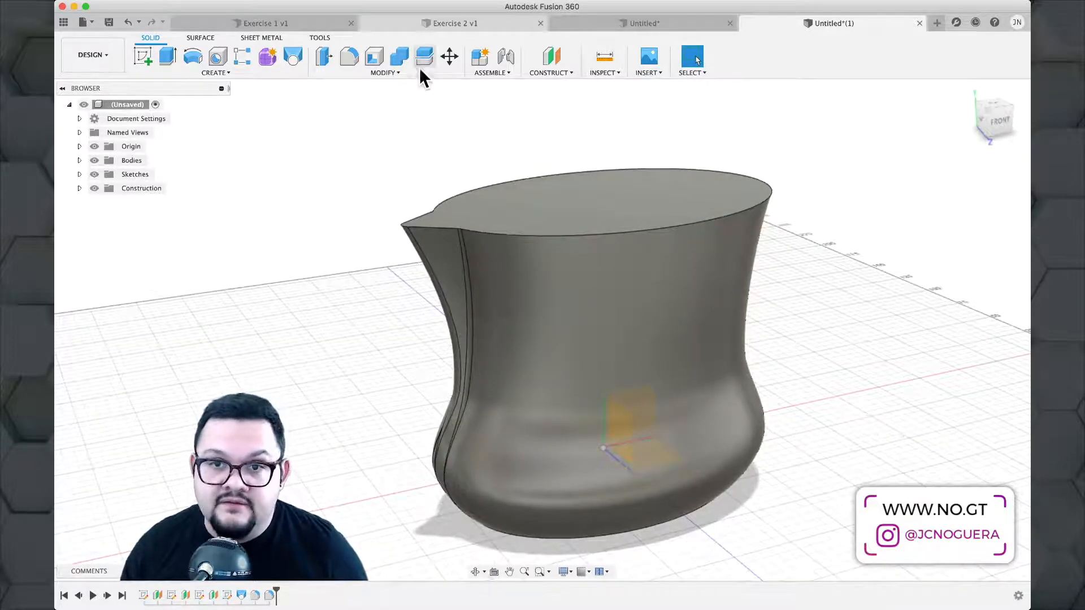
click(376, 59)
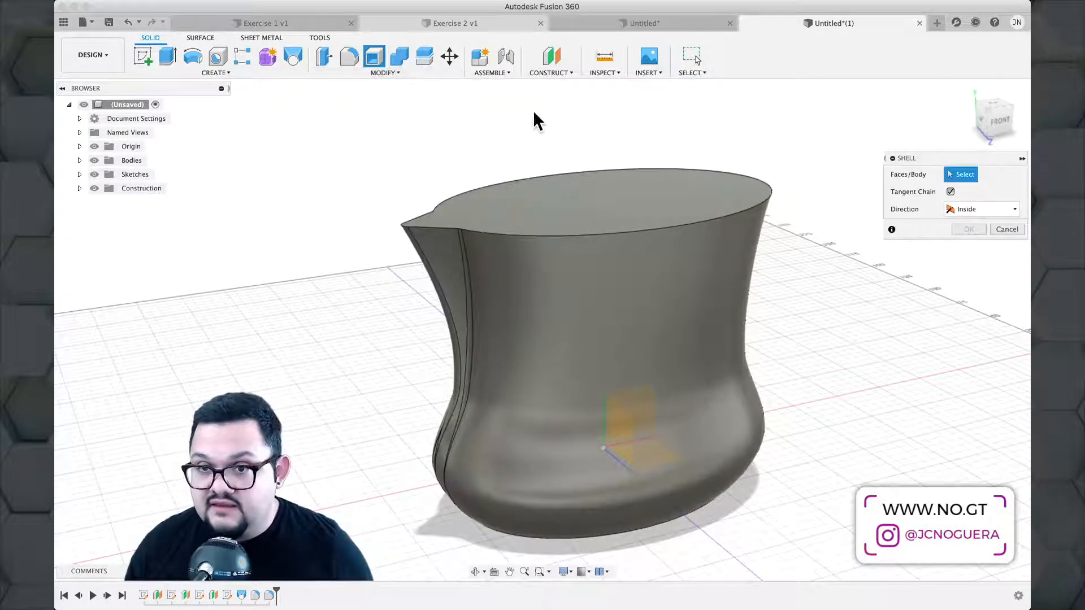
click(605, 195)
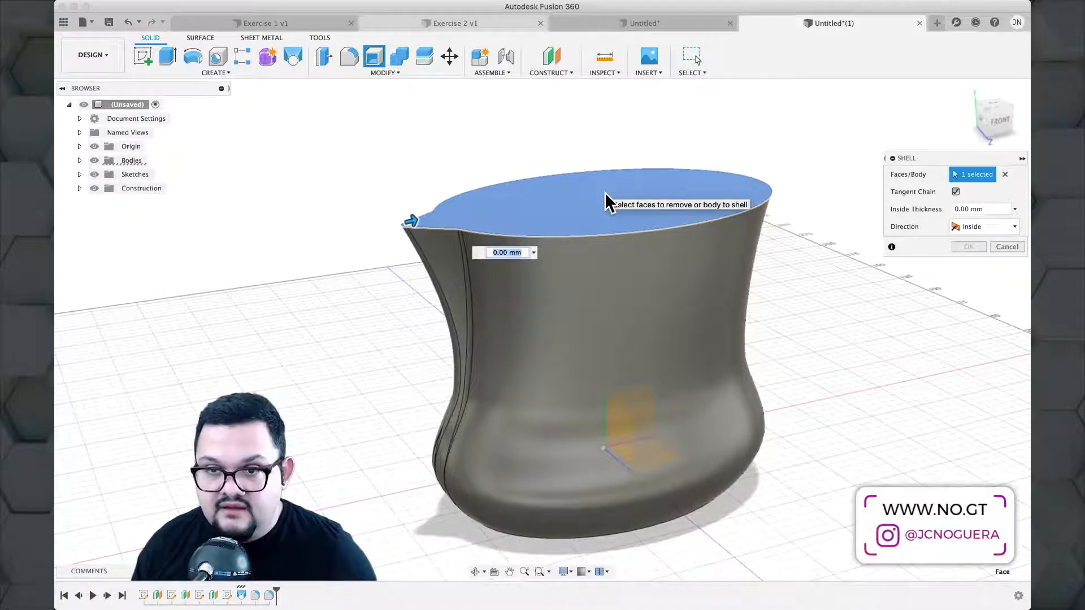
text(3)
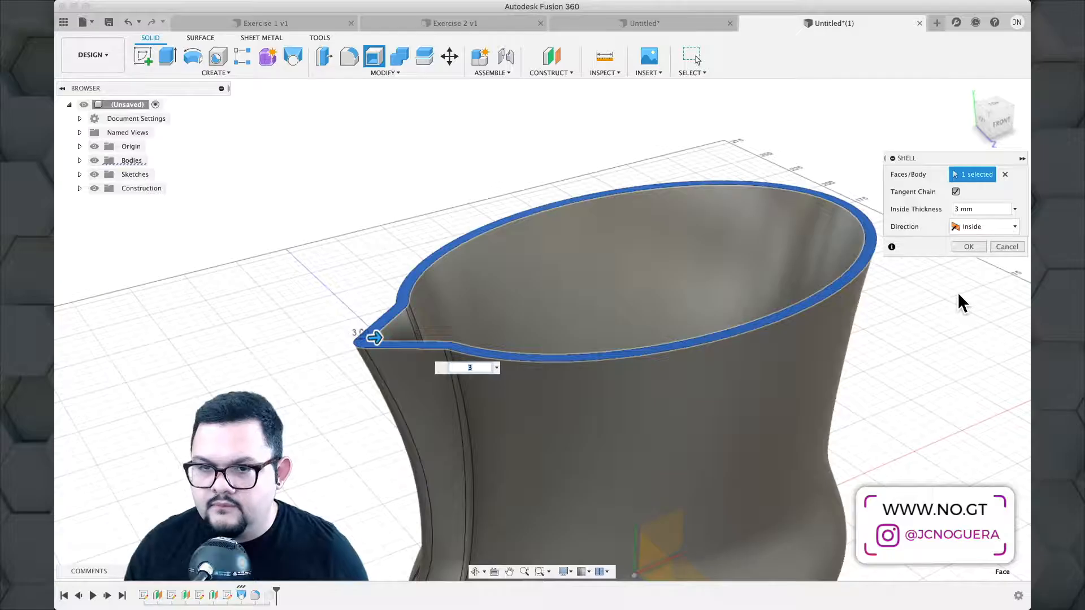
click(968, 249)
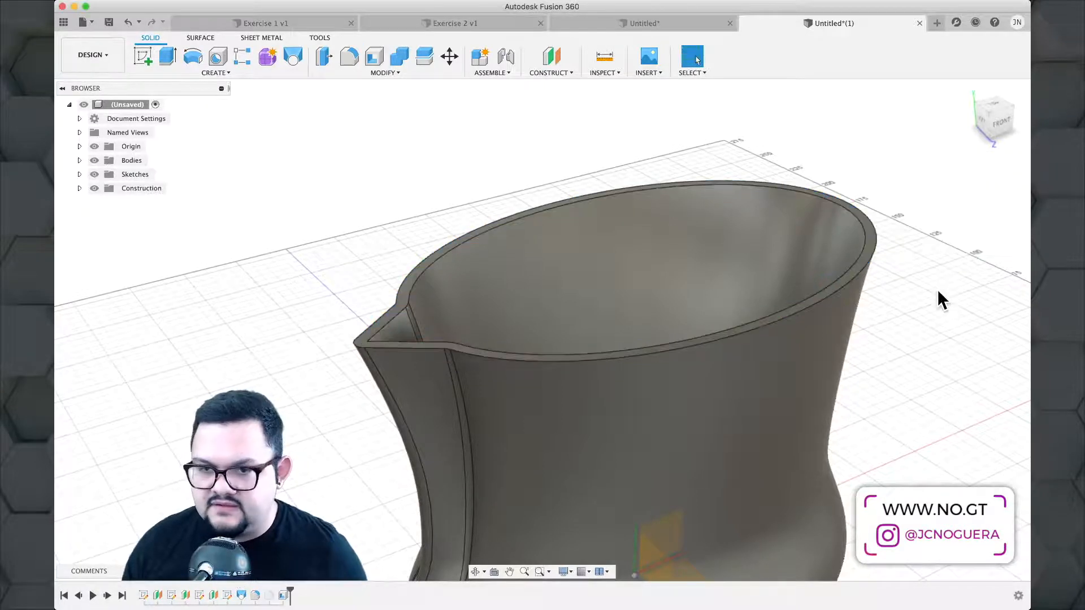
Examine the hollowed vessel's rim, spout and outer walls from above and from the front.
shift+middle_drag(937, 291, 983, 327)
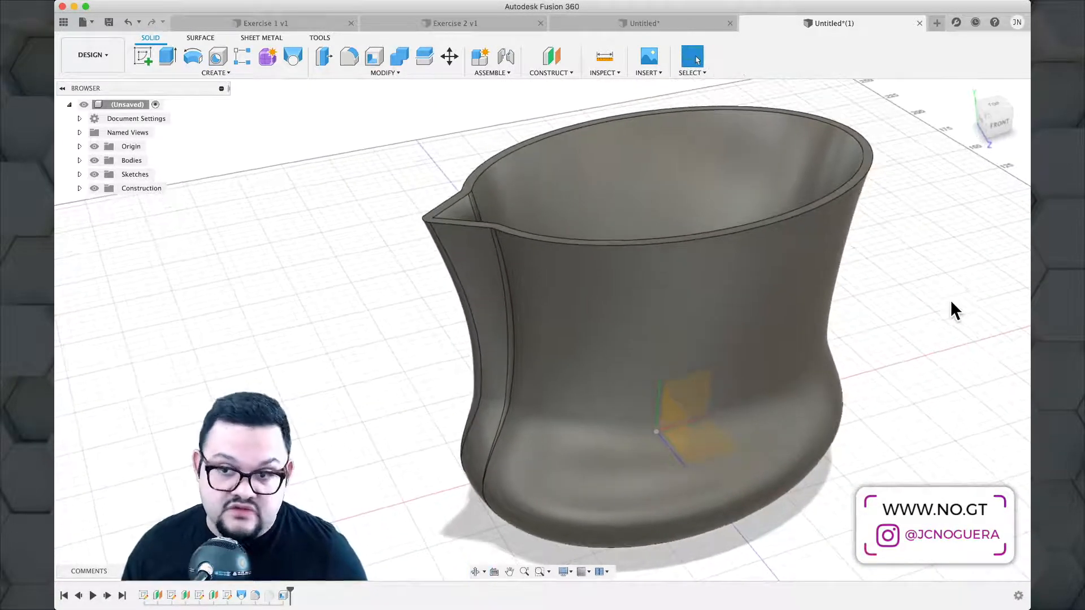
middle_drag(939, 298, 810, 374)
scroll(806, 375, up, 1)
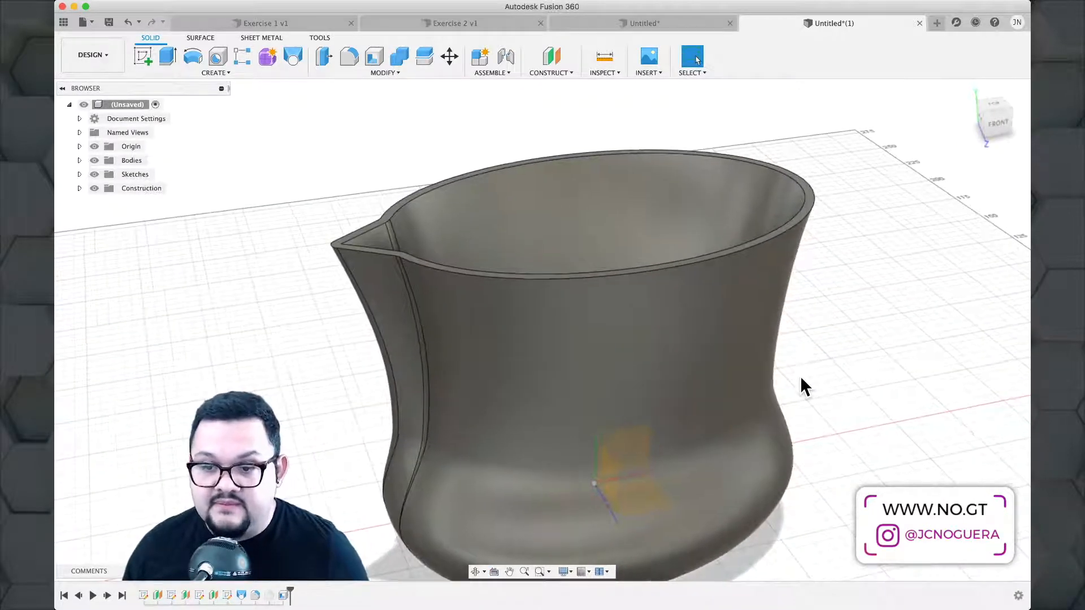
scroll(800, 378, down, 3)
middle_drag(799, 377, 623, 453)
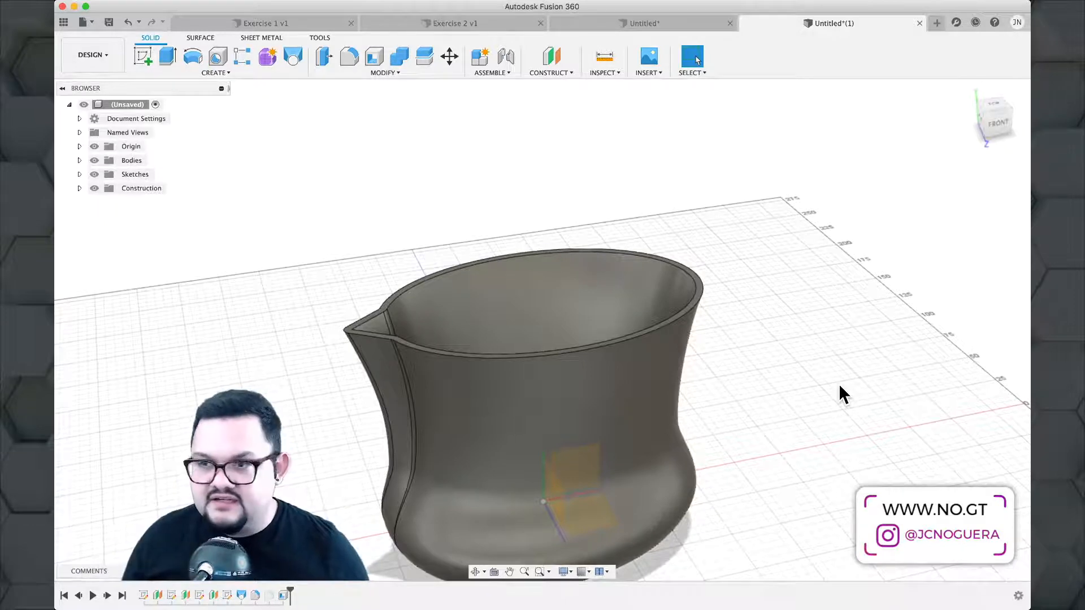
shift+middle_drag(813, 407, 860, 299)
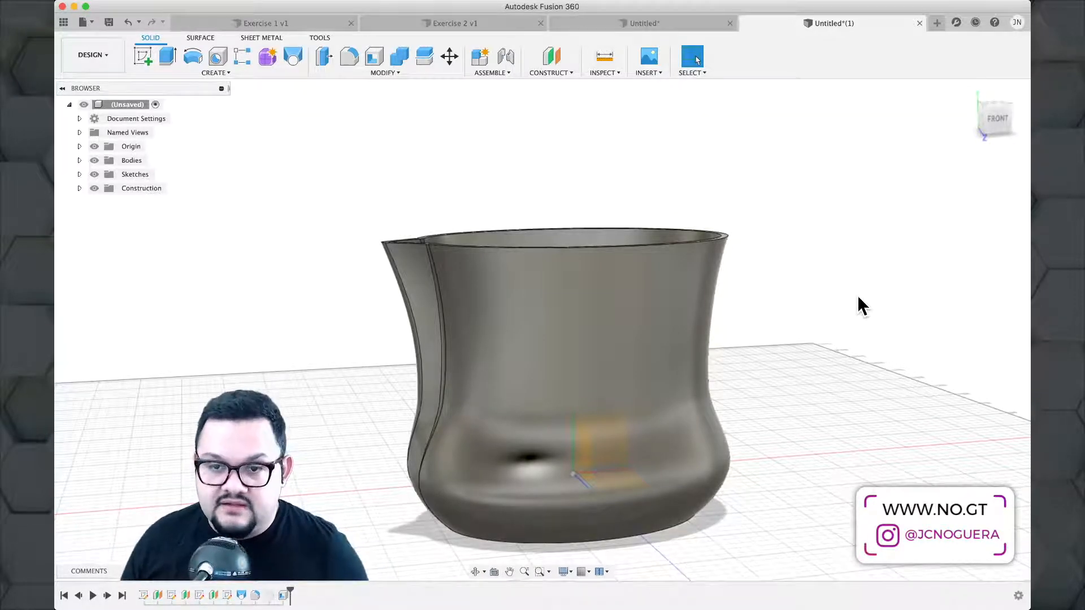
shift+middle_drag(857, 298, 793, 314)
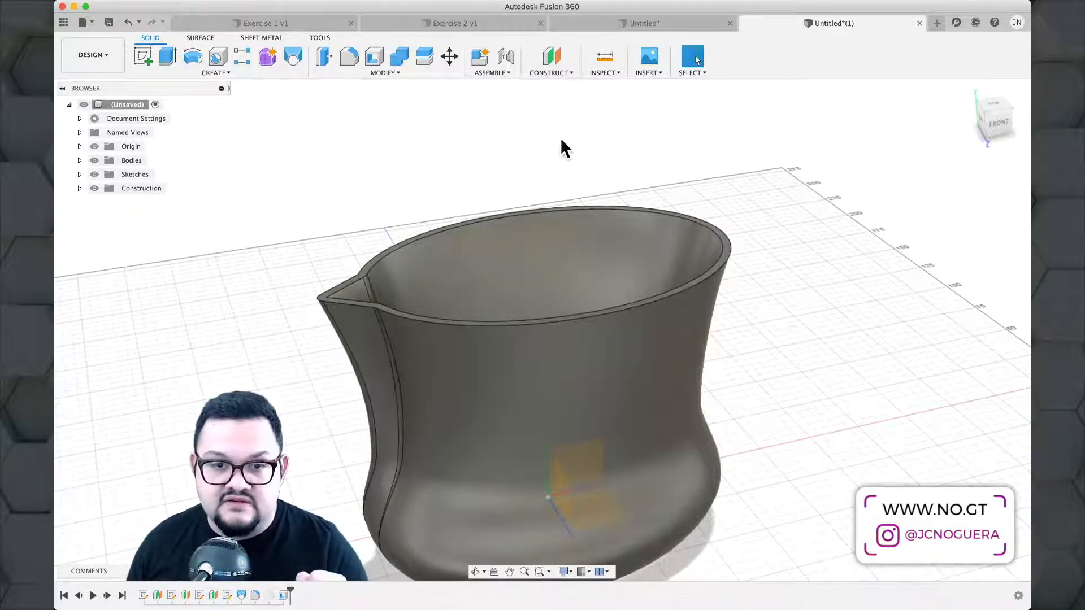
Start a sketch on the vertical XY origin plane and face it squarely from the front.
click(144, 63)
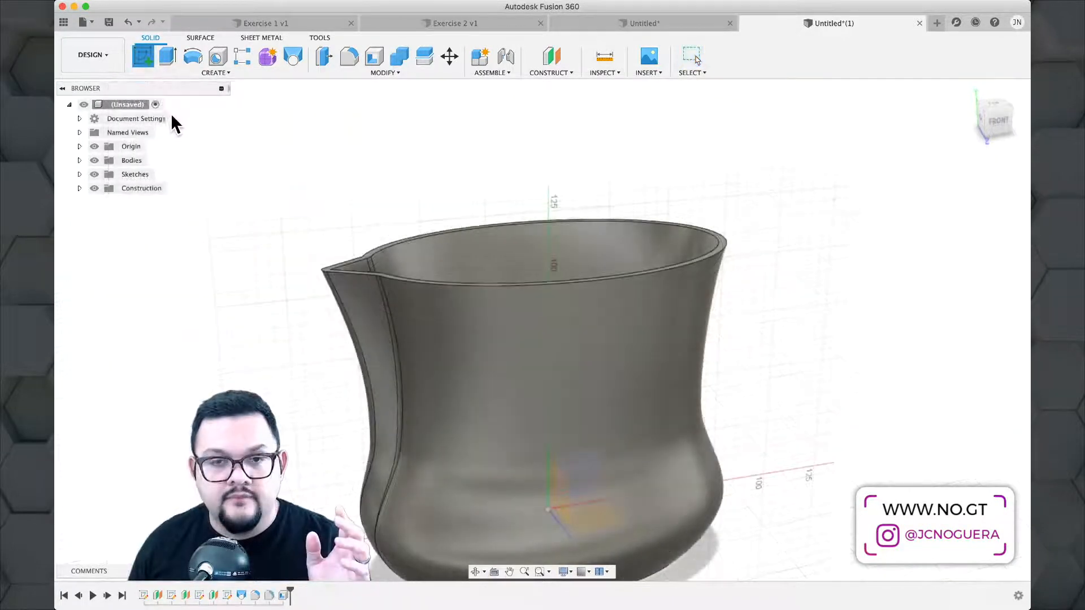
click(592, 457)
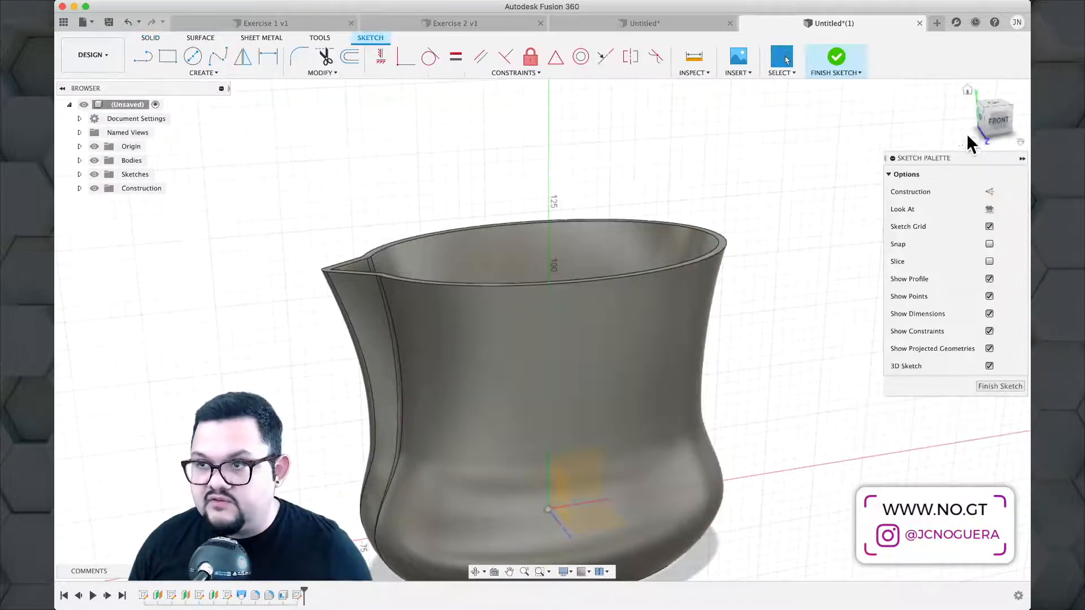
click(999, 120)
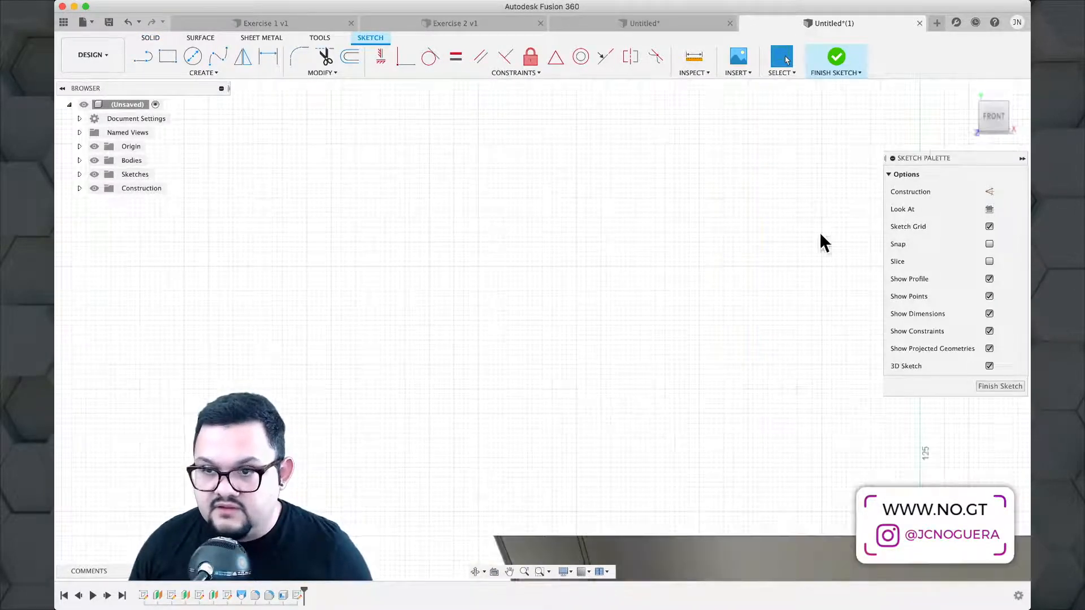
middle_drag(728, 385, 368, 136)
scroll(510, 218, down, 6)
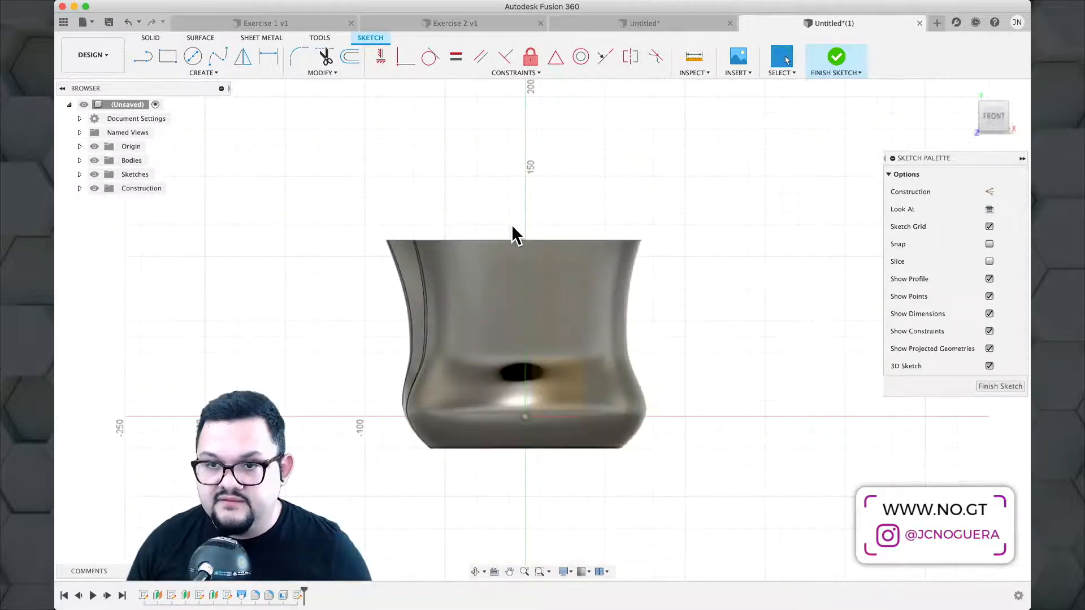
scroll(551, 255, up, 3)
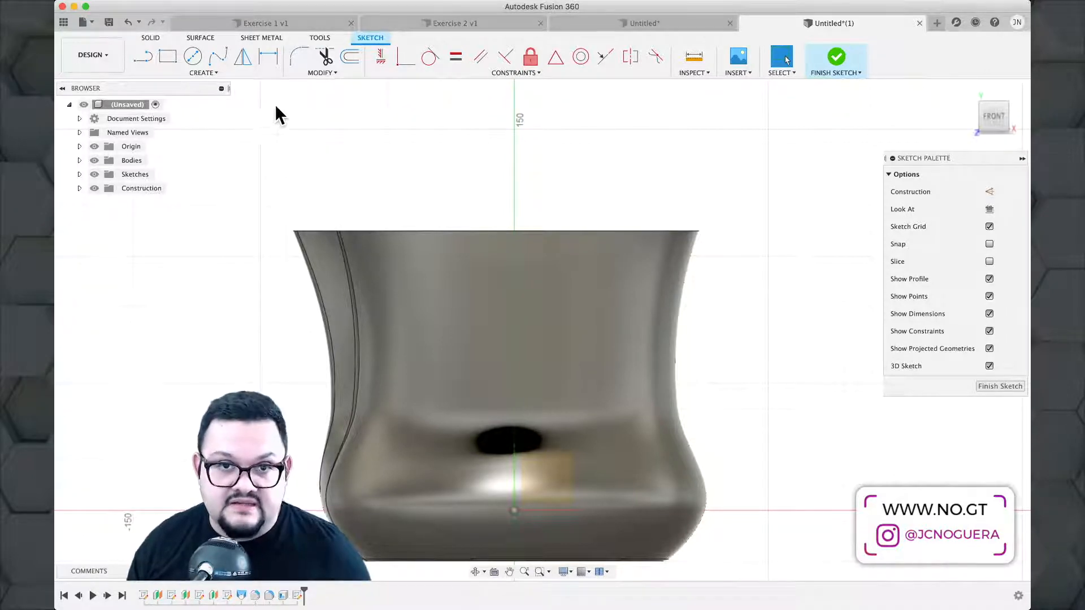
Sketch the handle path as a six-point Fit Point Spline, bulging outward from the vessel's lower right wall up to just below the rim.
click(217, 74)
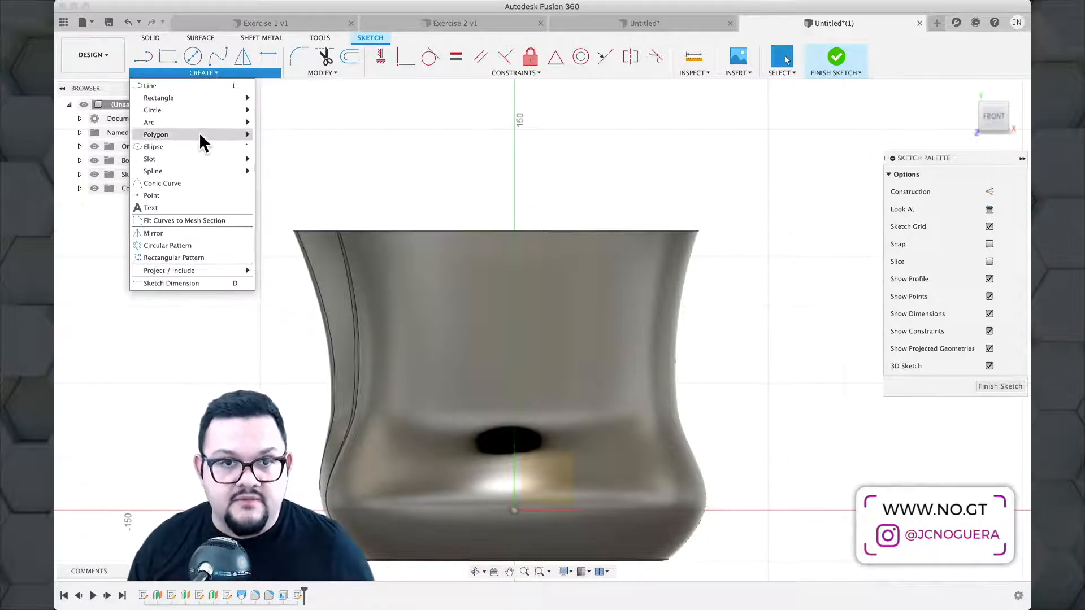
mouse_move(199, 169)
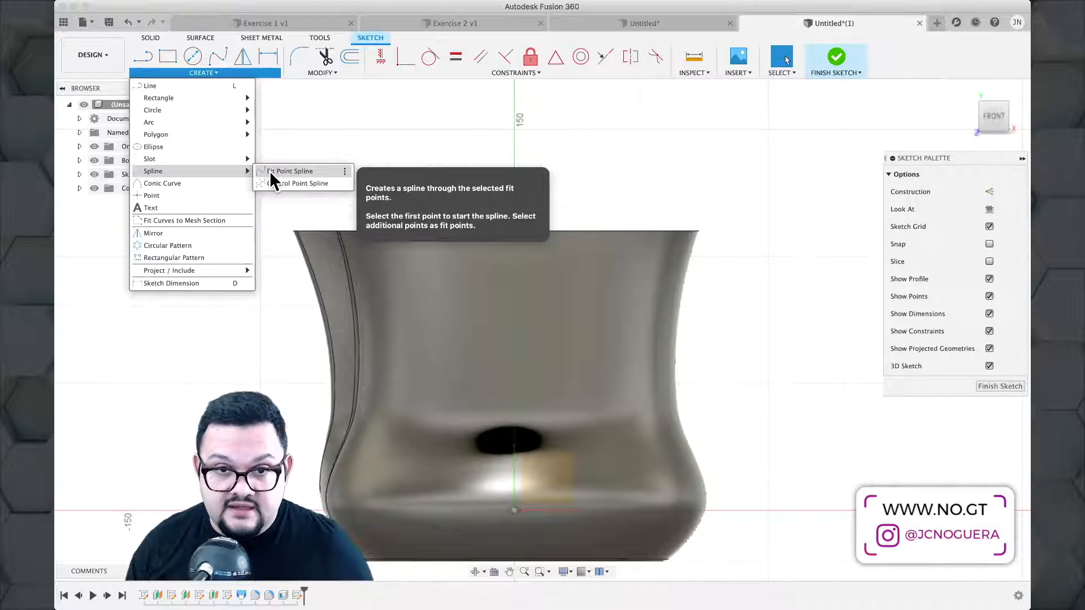
click(277, 171)
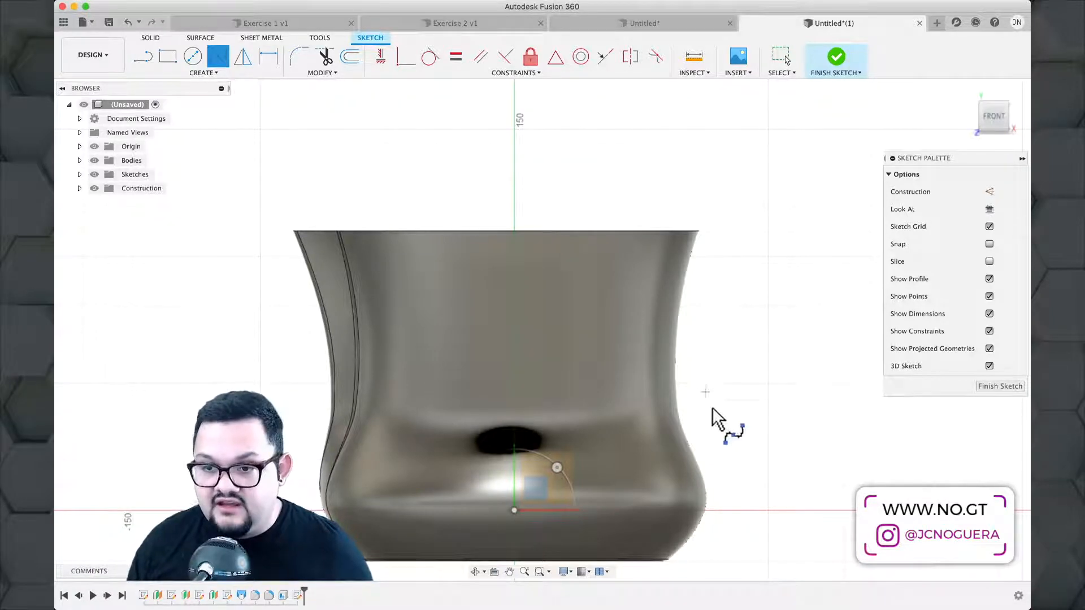
scroll(683, 457, up, 3)
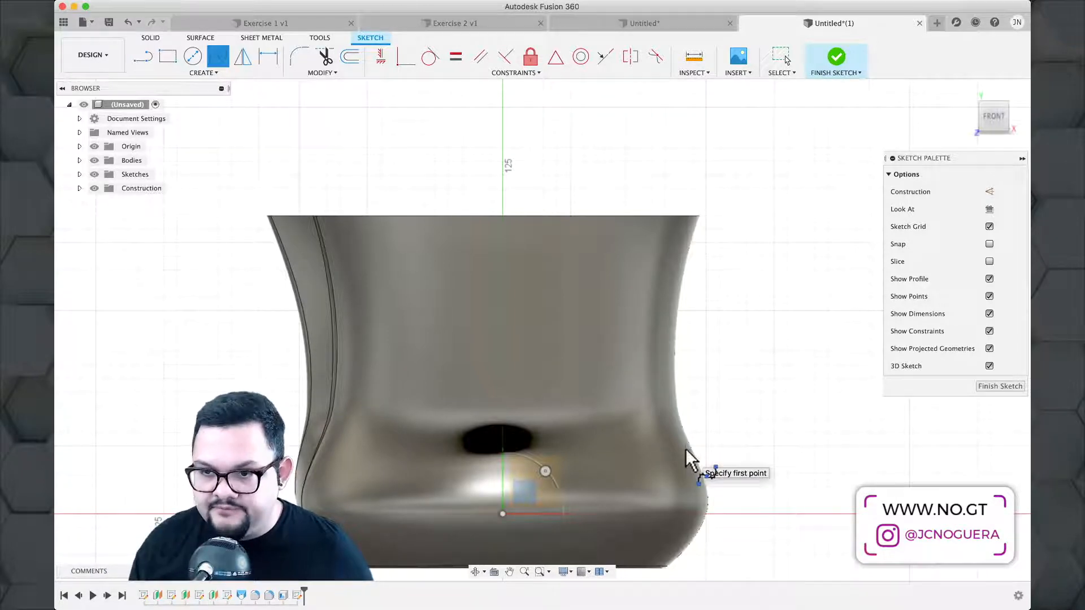
click(687, 453)
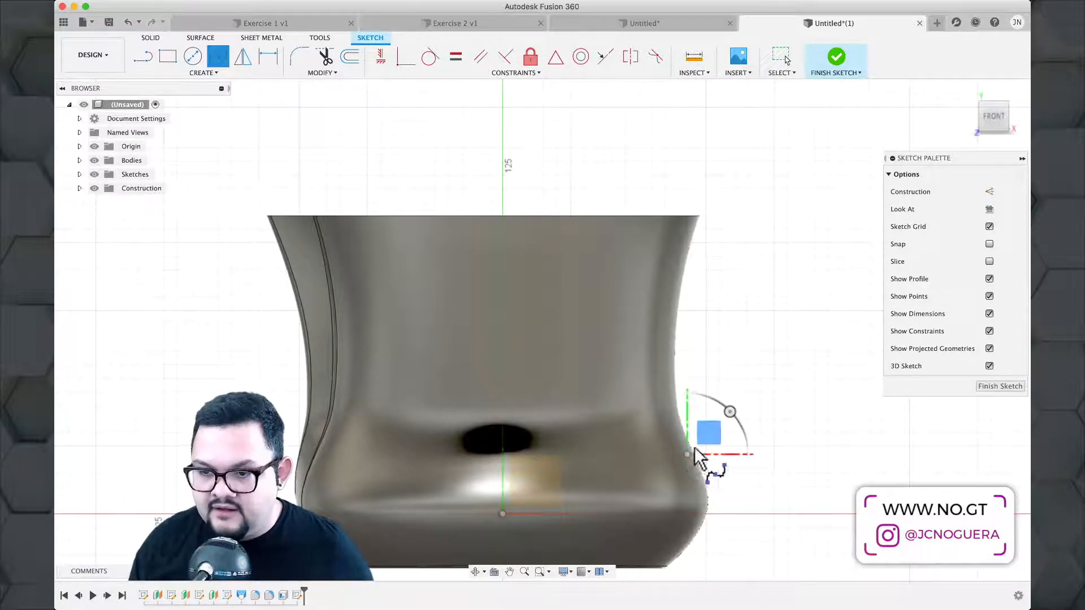
click(750, 427)
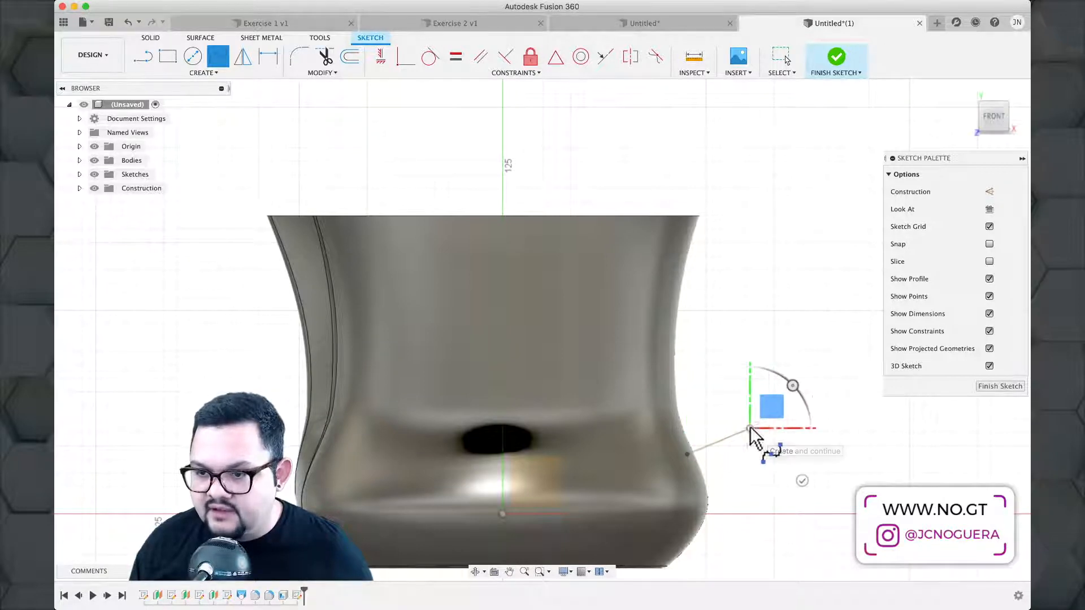
click(776, 402)
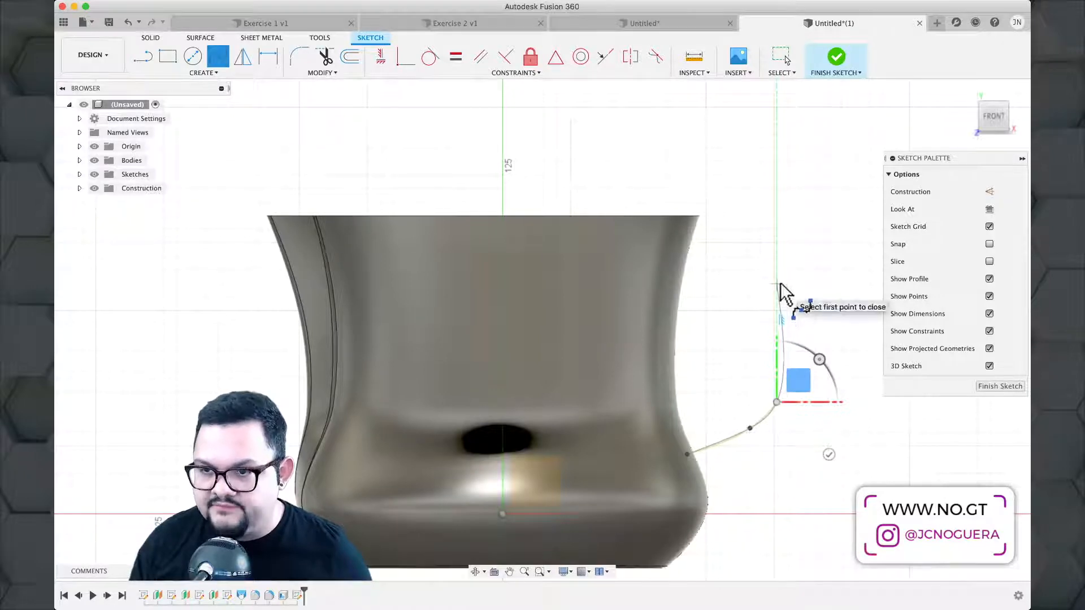
click(779, 289)
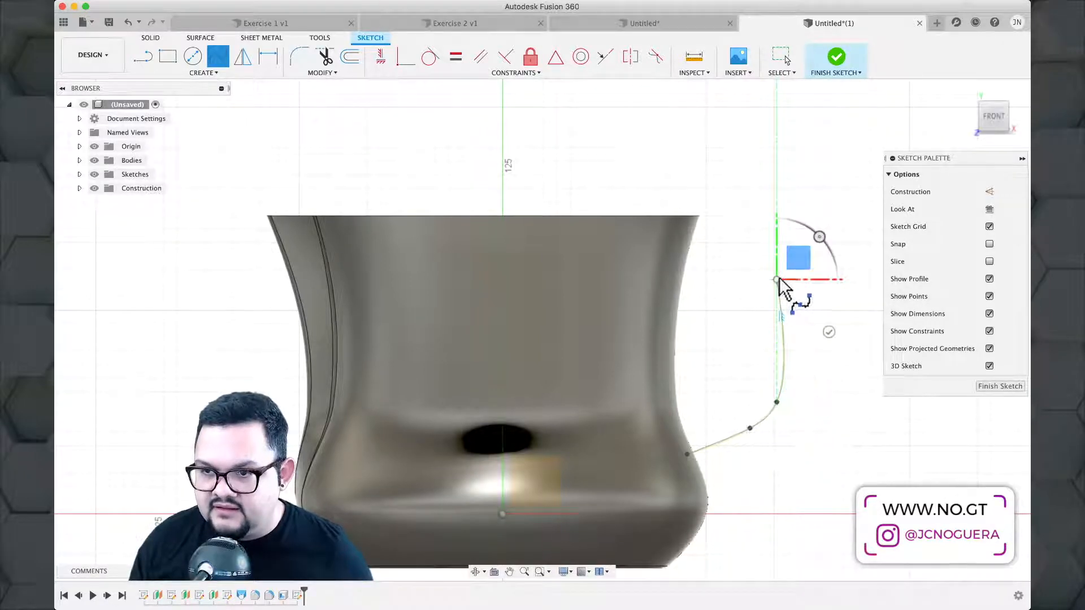
click(754, 259)
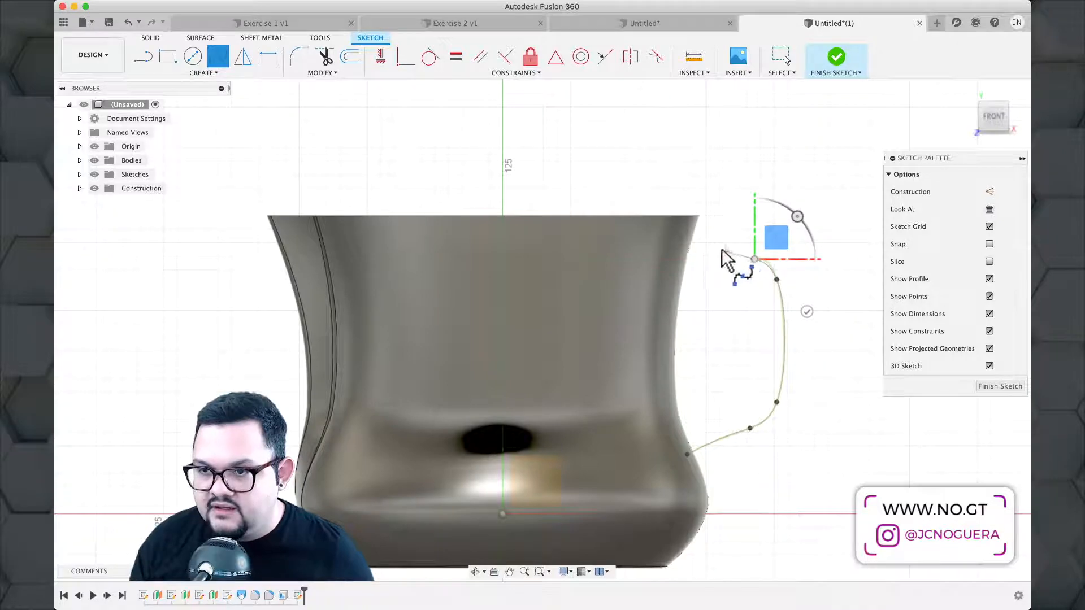
click(686, 240)
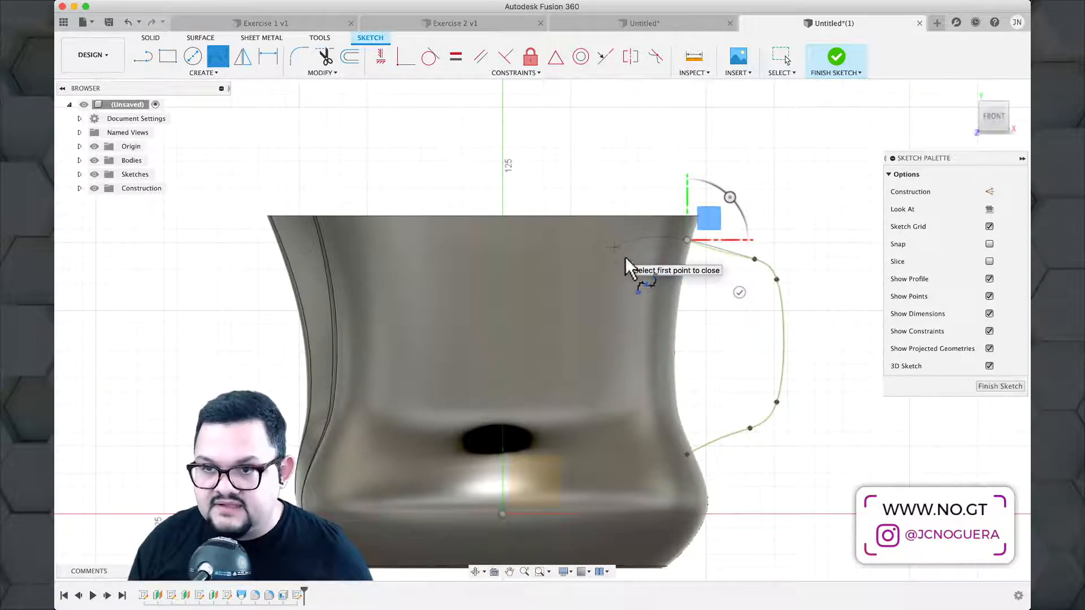
key(Escape)
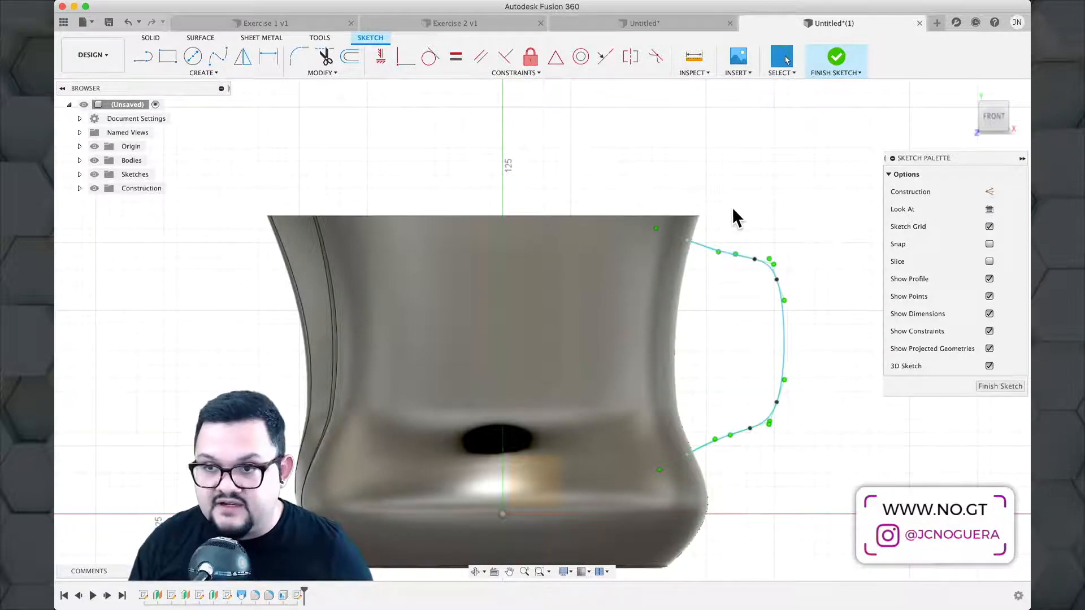
Smooth the upper part of the handle spline by adjusting the tangent handles at its top end and the adjacent fit point.
scroll(745, 228, up, 6)
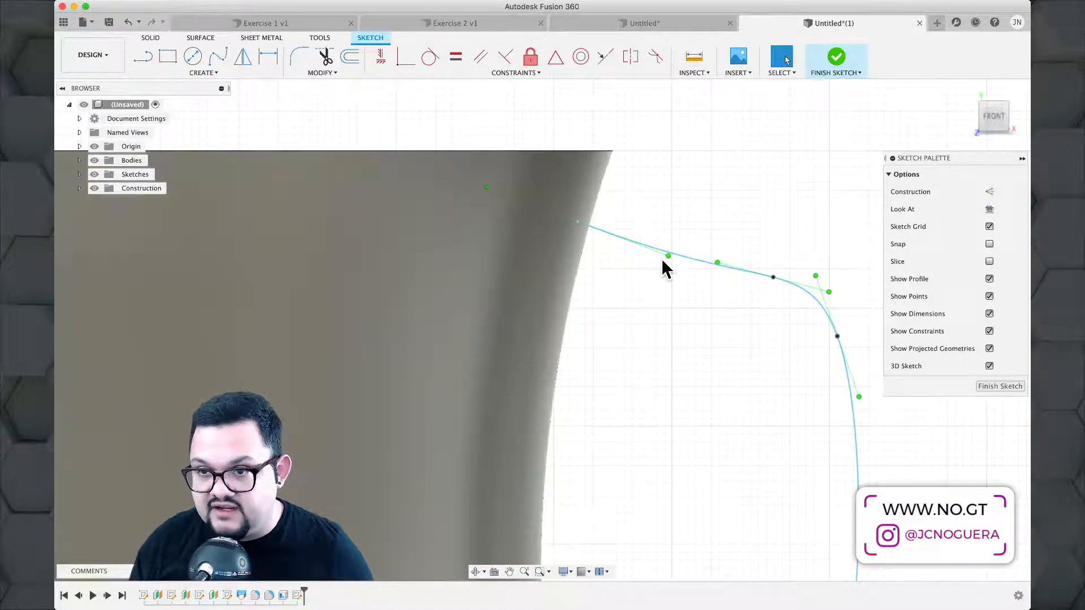
drag(667, 255, 677, 245)
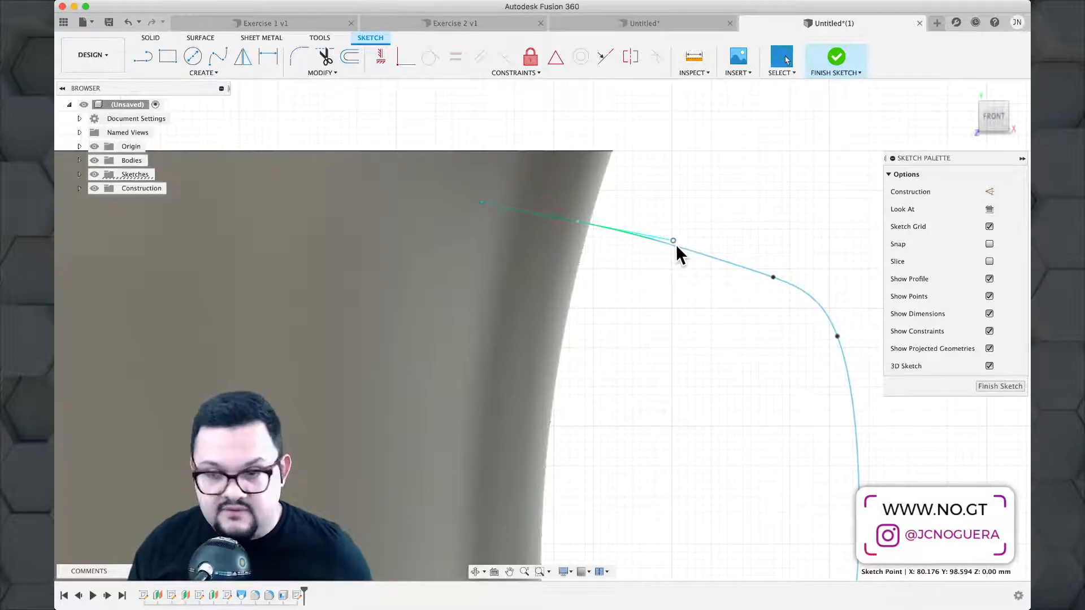
click(772, 277)
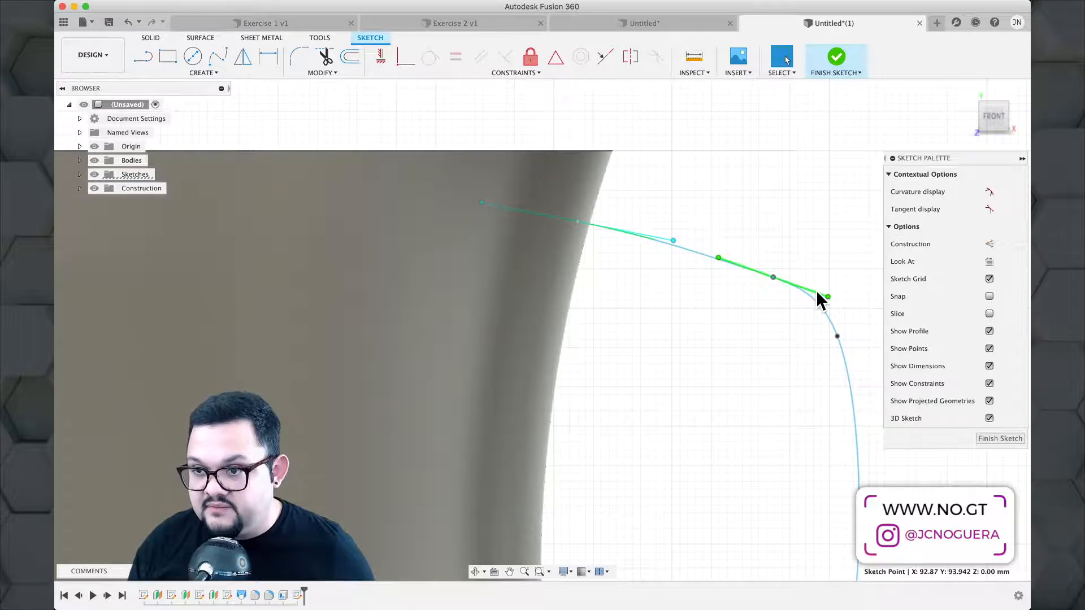
drag(828, 296, 828, 303)
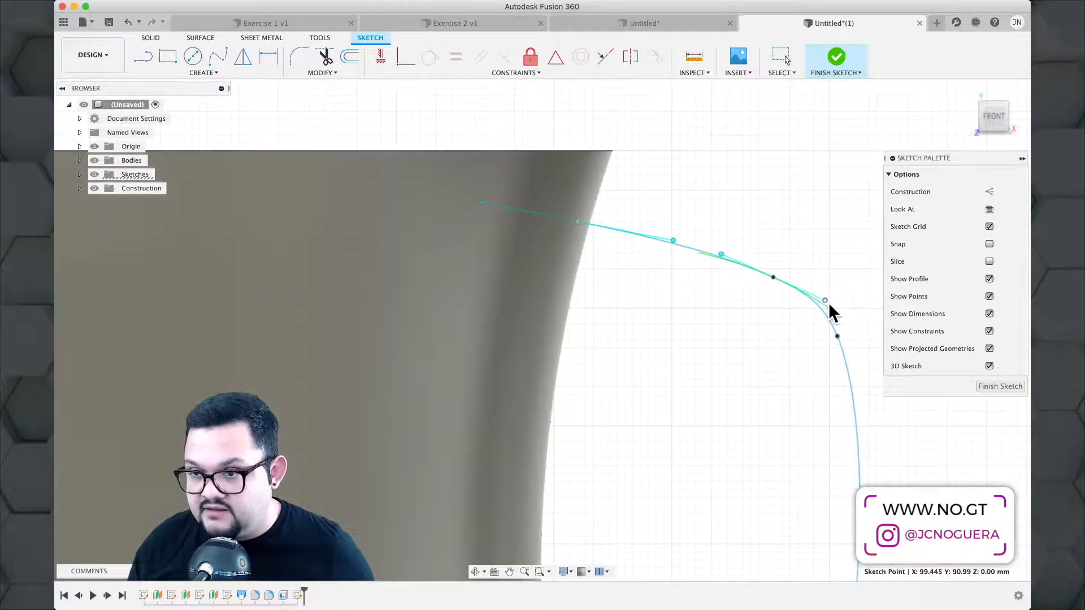
scroll(841, 331, down, 2)
click(838, 334)
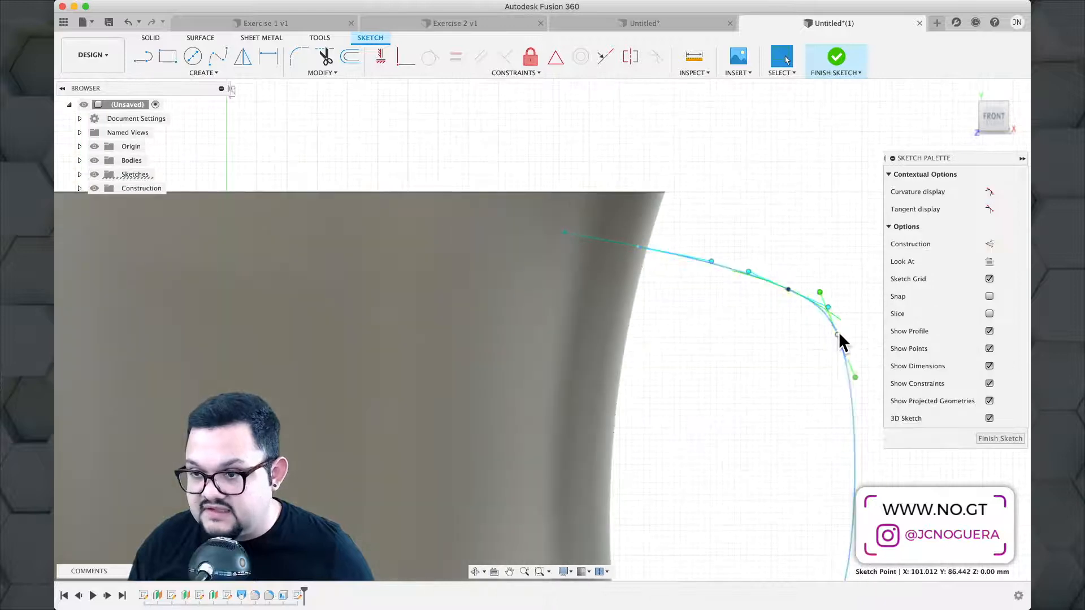
Adjust the tangent handle at the fit point near the spline's lower bend to smooth the curve, and finish the sketch.
middle_drag(846, 333, 780, 222)
scroll(780, 223, down, 1)
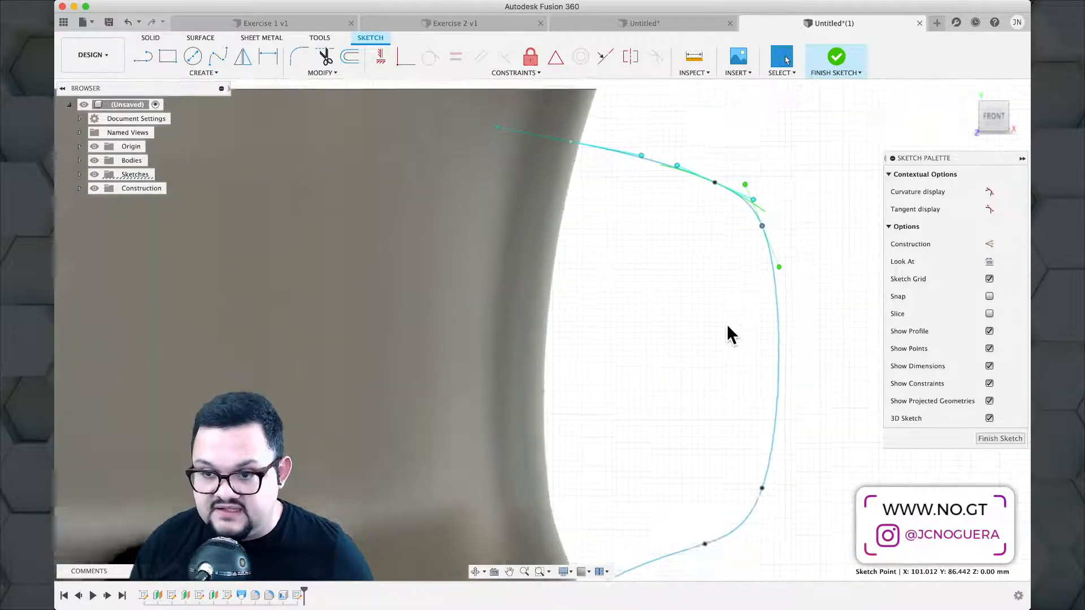
click(706, 505)
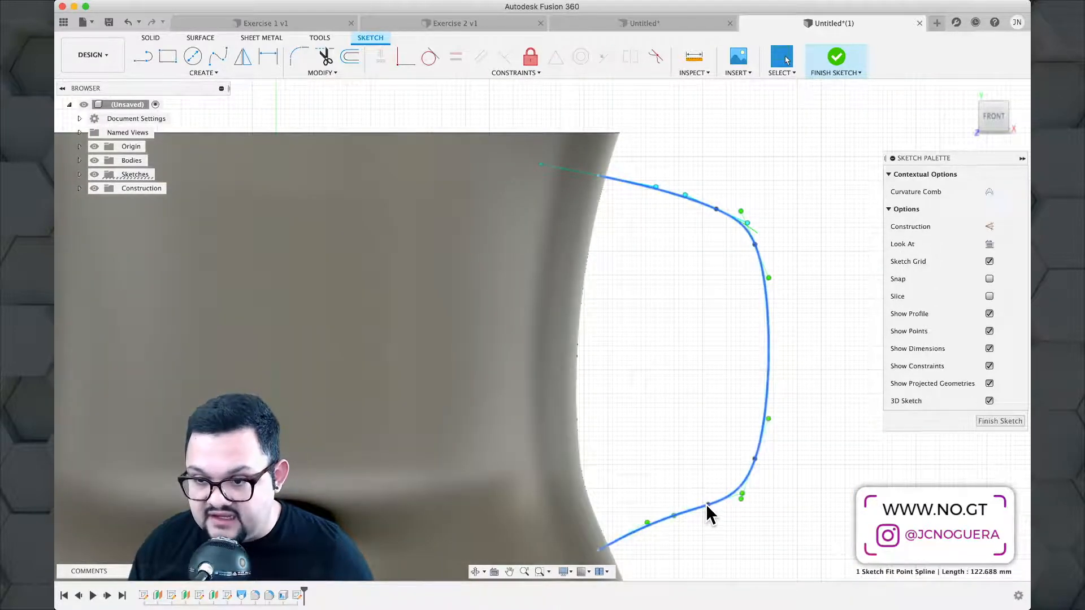
drag(741, 499, 742, 487)
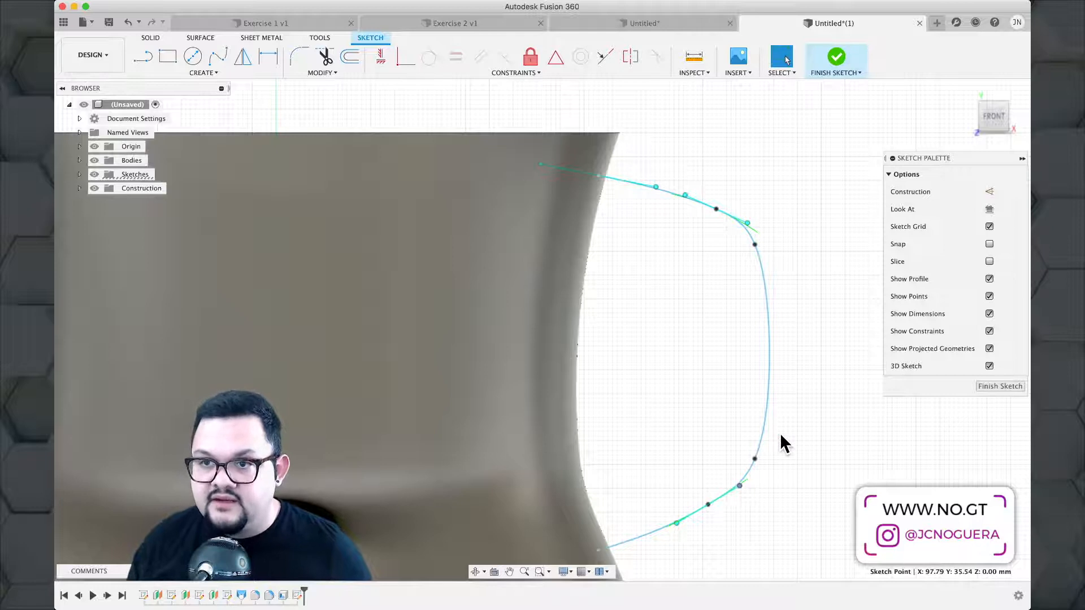
click(844, 373)
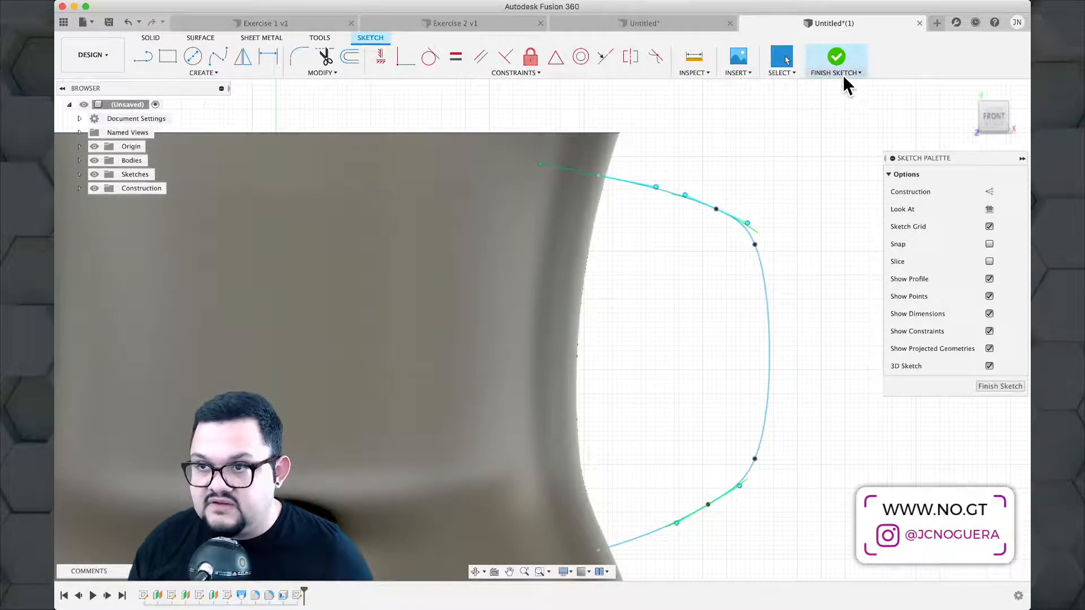
click(836, 58)
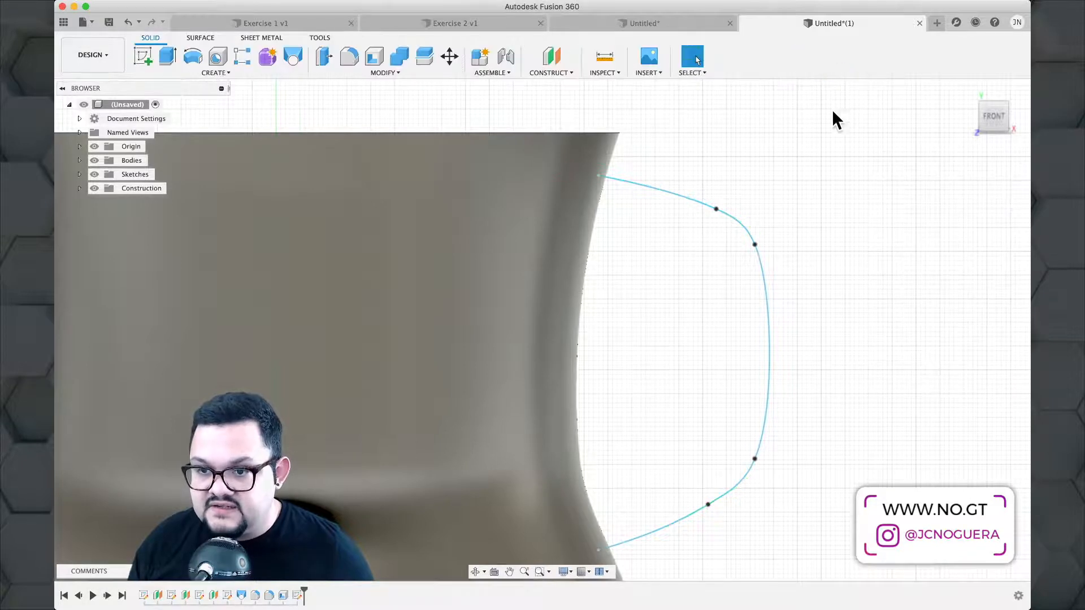
Hide the hollowed vessel body while keeping the handle spline and origin planes displayed.
scroll(830, 390, down, 8)
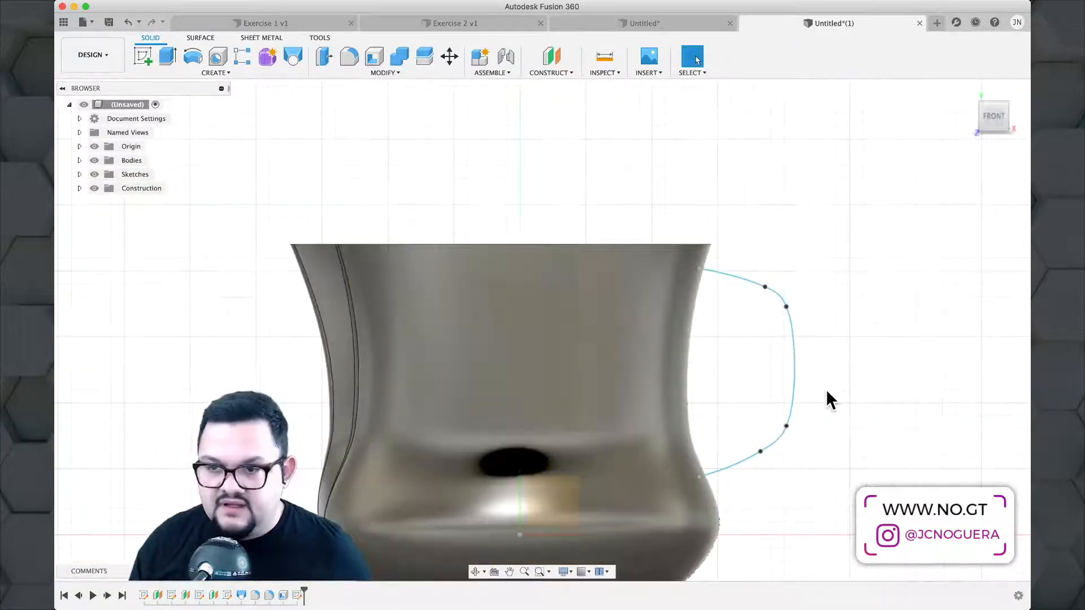
shift+middle_drag(829, 400, 782, 392)
scroll(681, 477, up, 3)
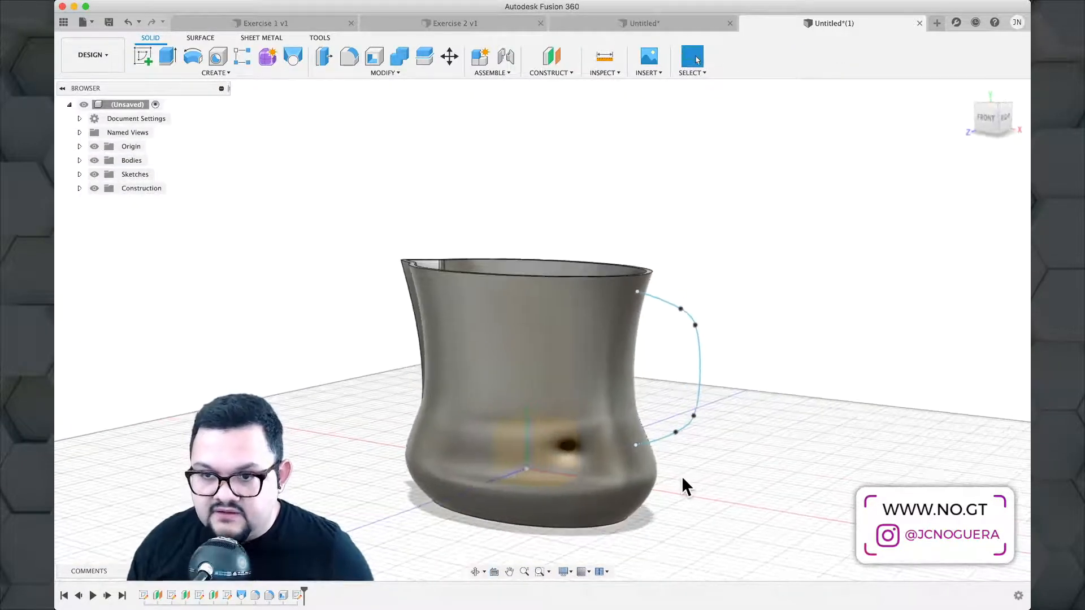
scroll(681, 478, up, 1)
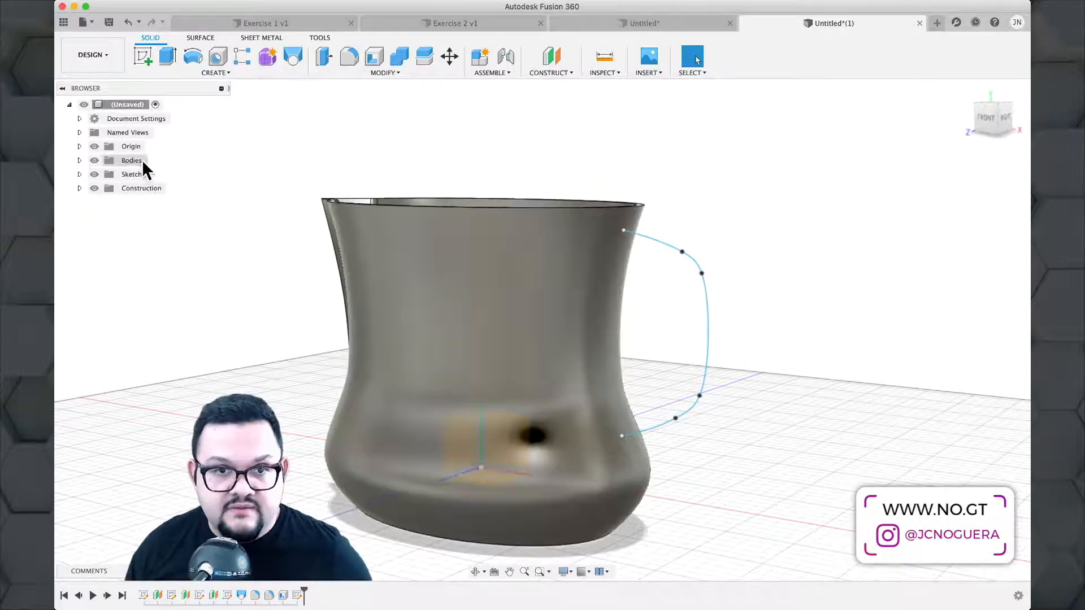
click(83, 161)
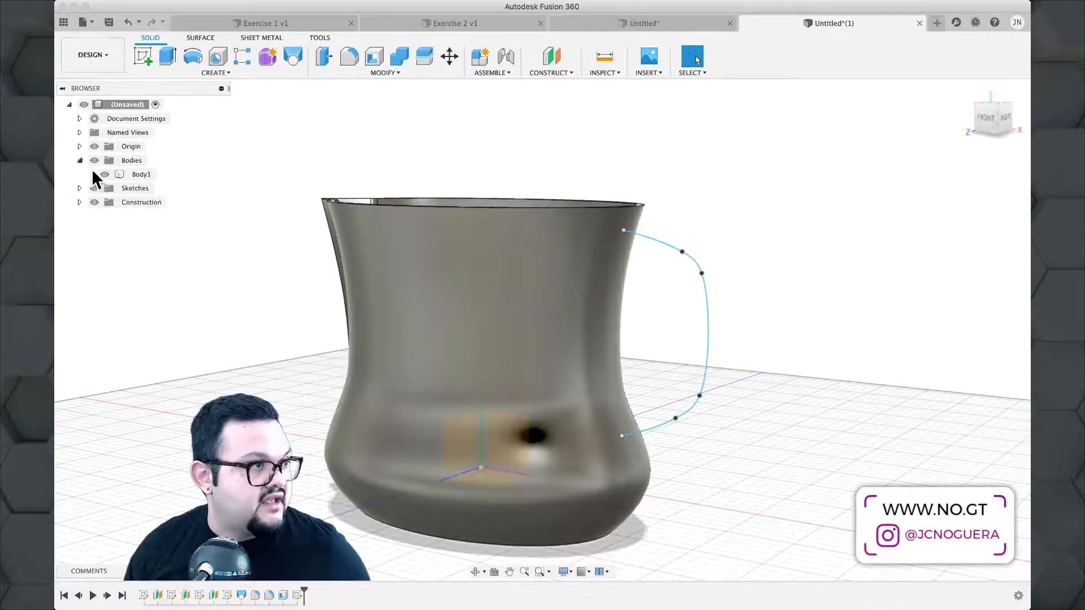
click(105, 176)
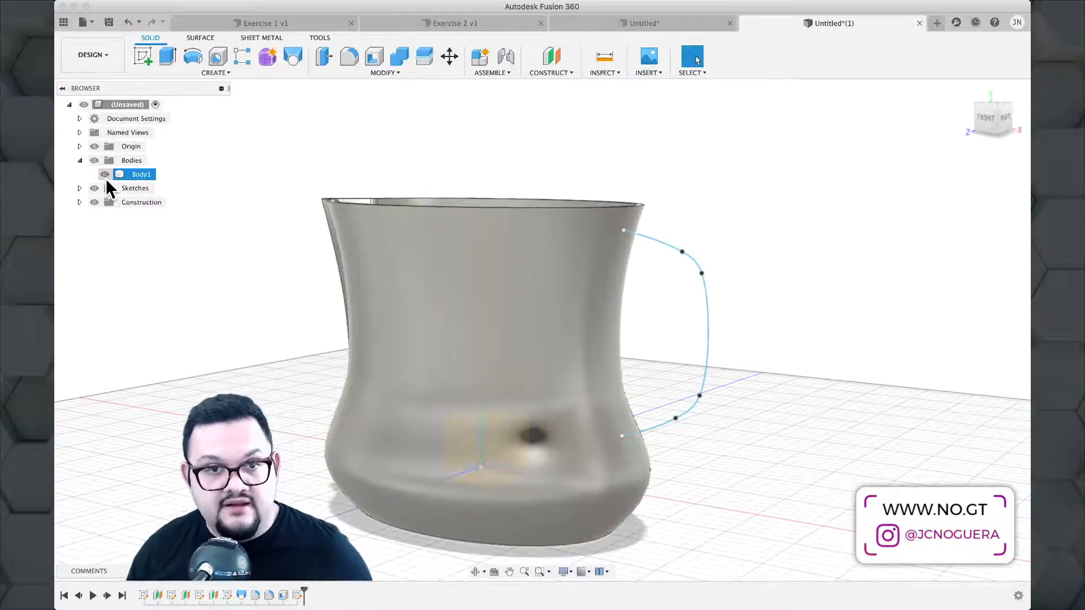
click(107, 177)
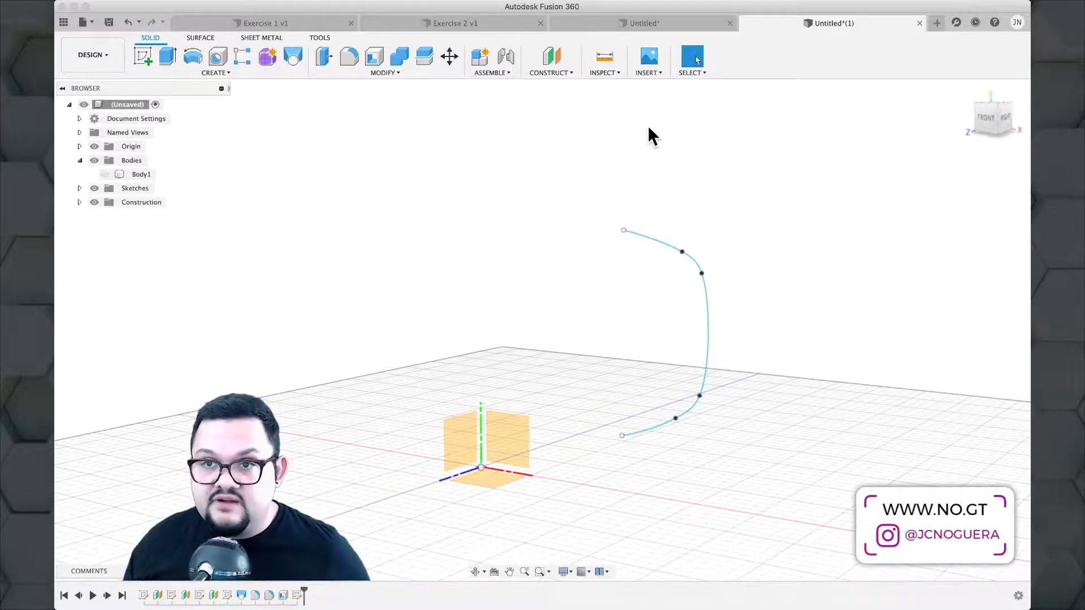
Create a Plane Along Path on the handle spline at proportional distance 0.00, at its lower end, and show the vessel body again.
click(557, 72)
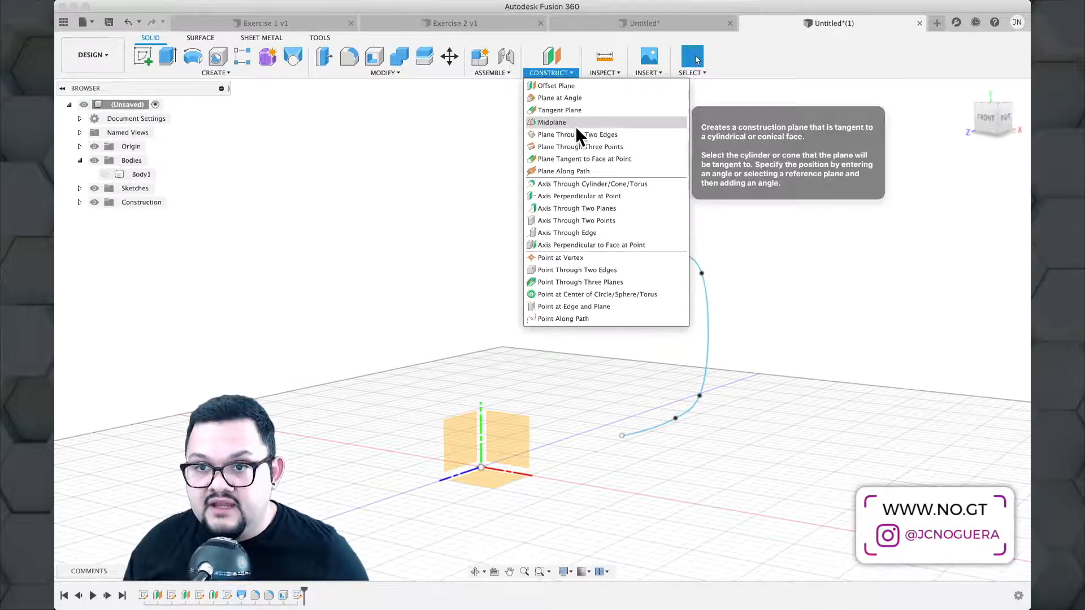
click(578, 171)
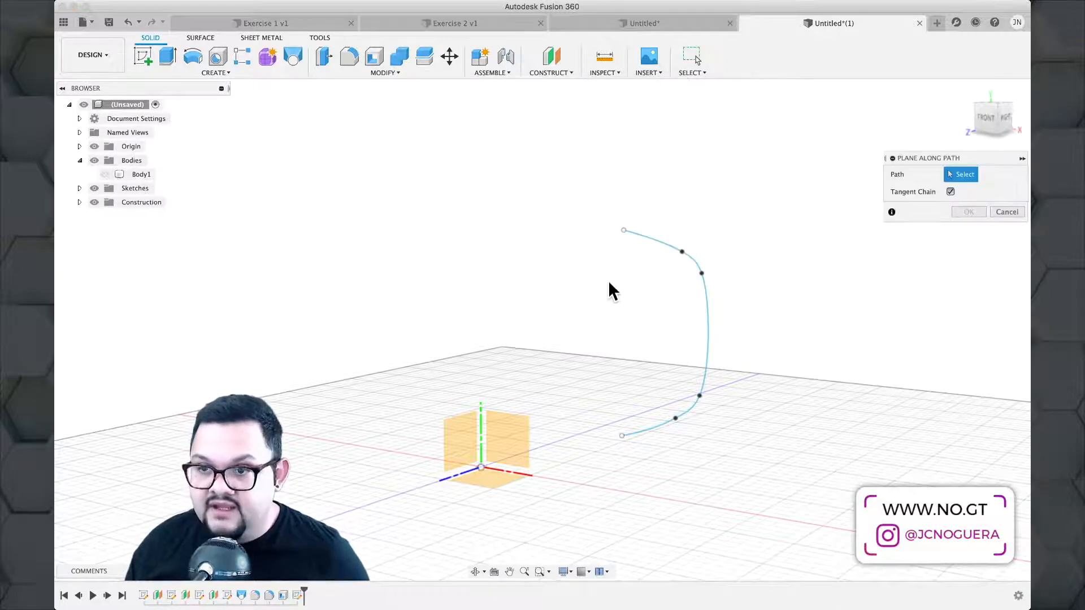
click(710, 348)
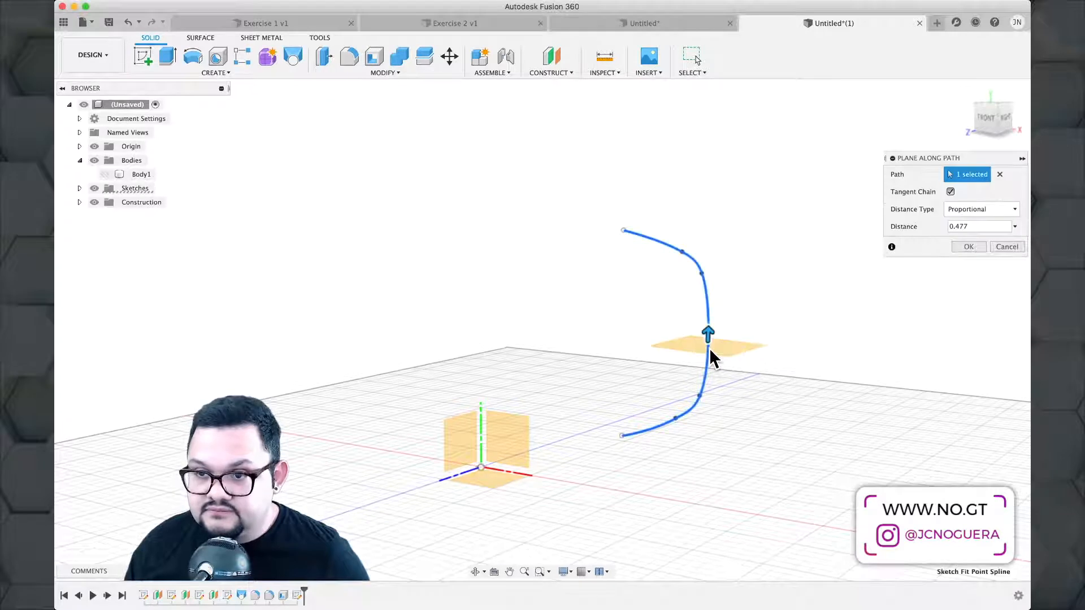
scroll(707, 339, up, 4)
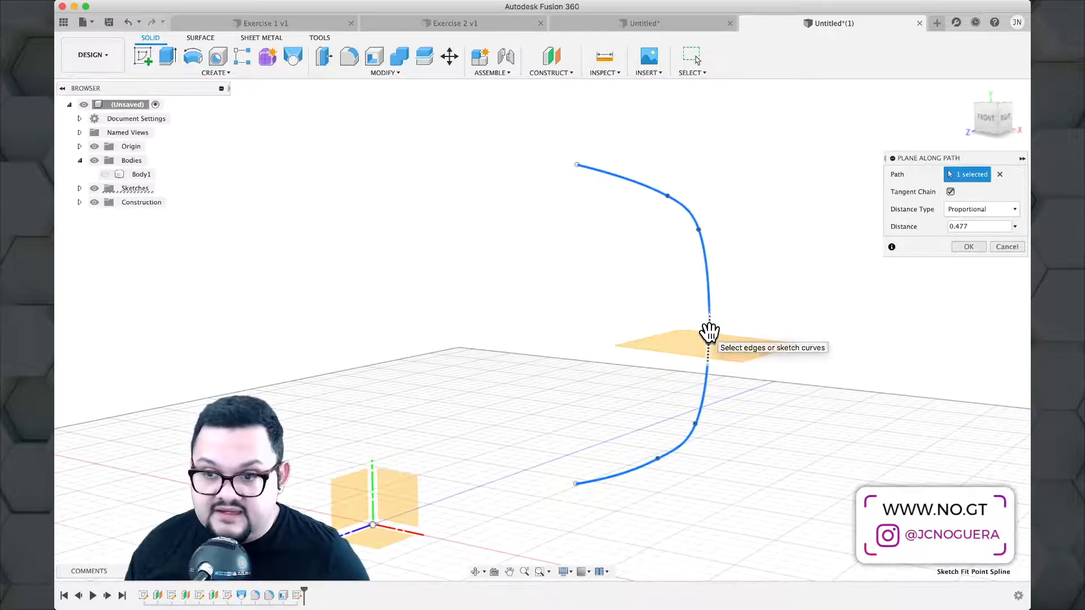
drag(709, 334, 561, 513)
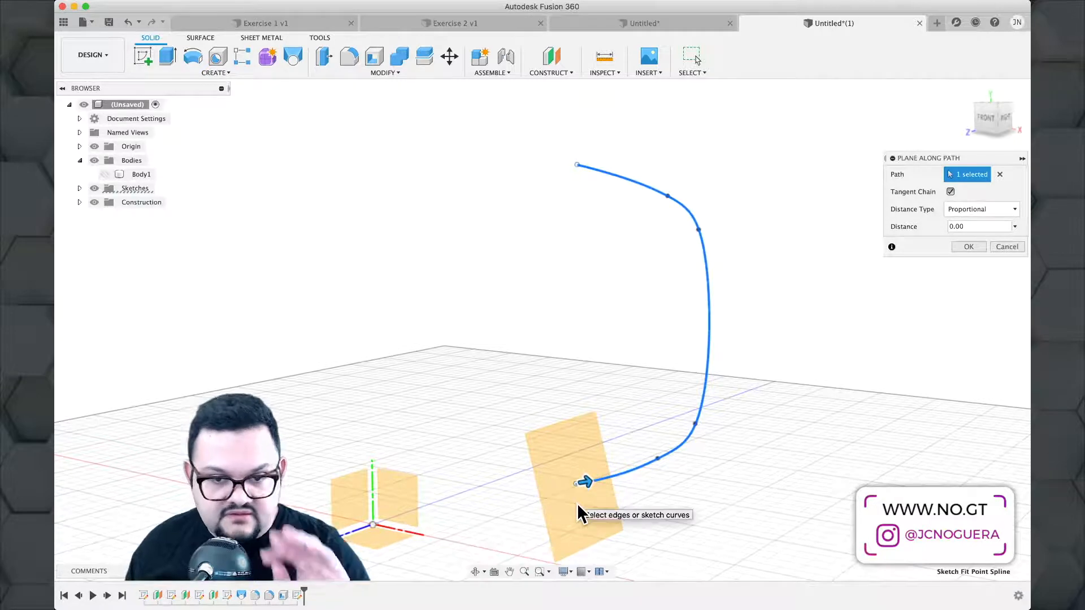
click(967, 247)
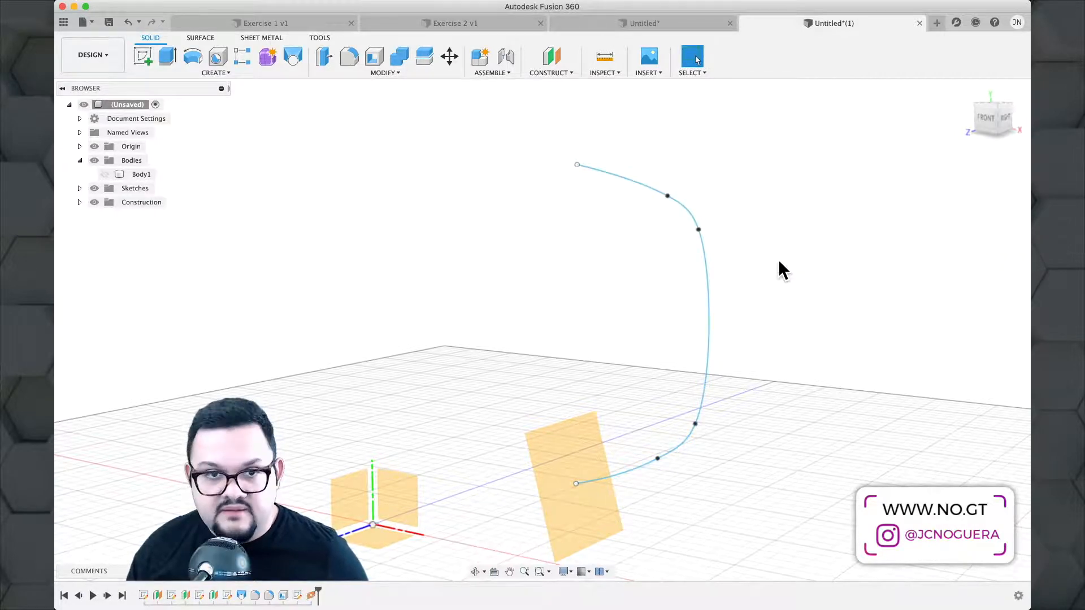
click(104, 174)
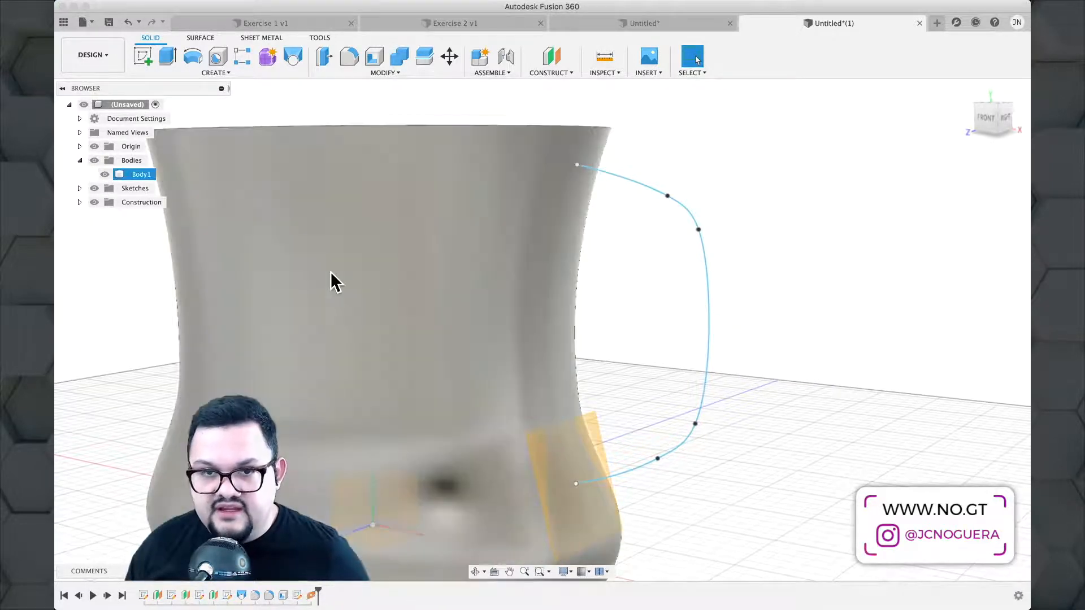
scroll(597, 345, down, 1)
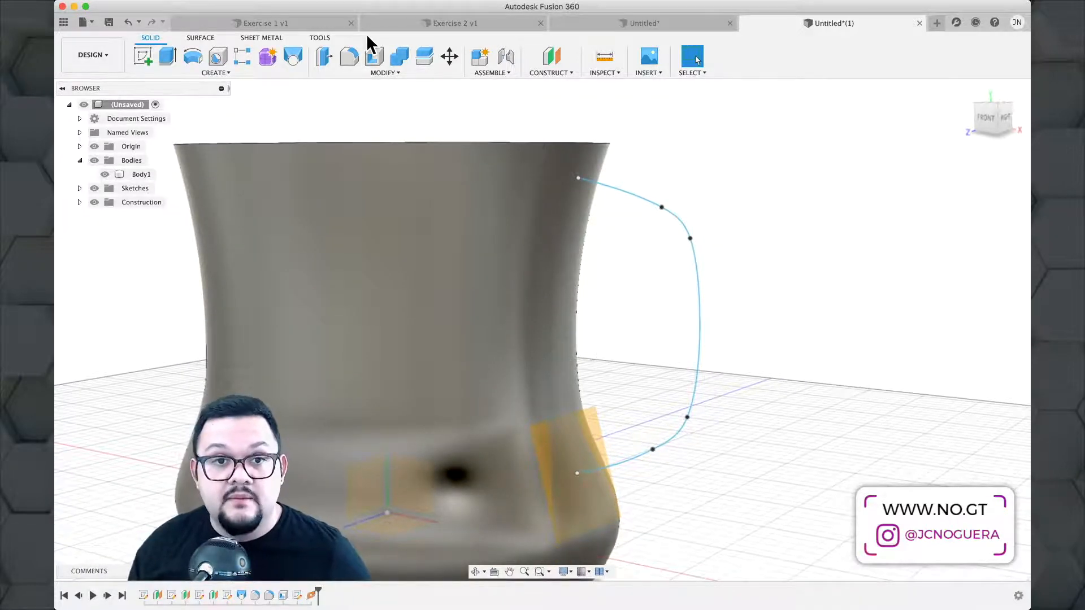
Start a sketch on the construction plane at the handle spline's lower end and orient the view square to it.
click(144, 56)
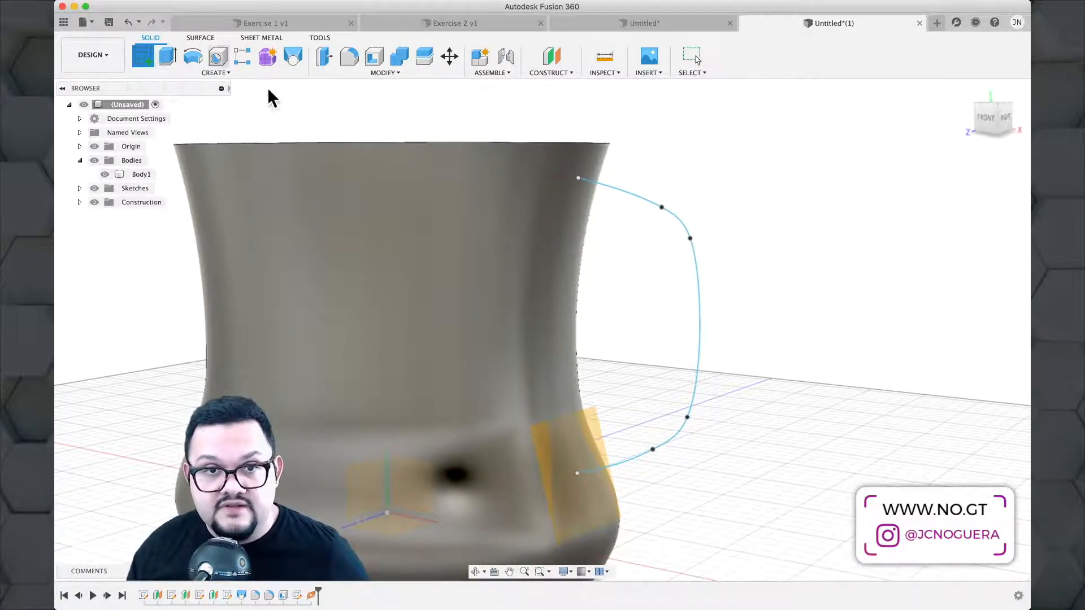
click(597, 416)
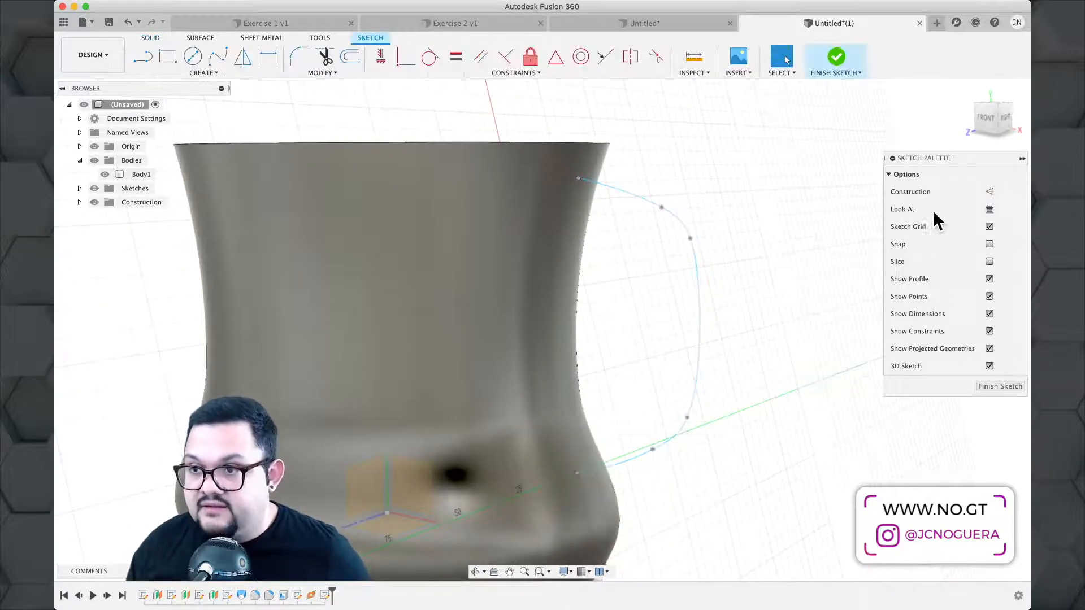
click(992, 208)
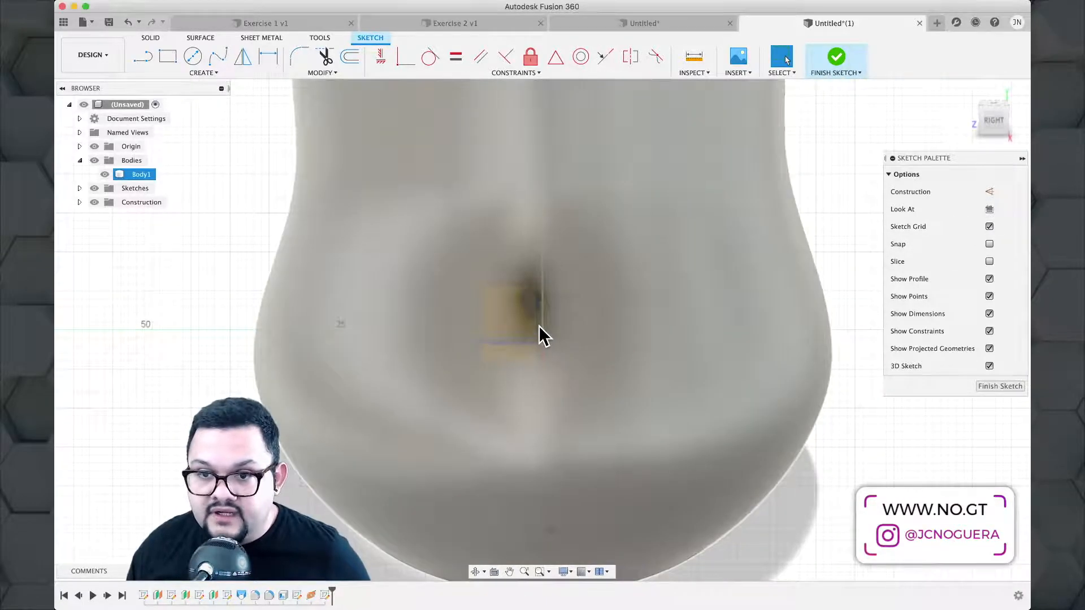
scroll(540, 319, up, 5)
scroll(543, 333, up, 2)
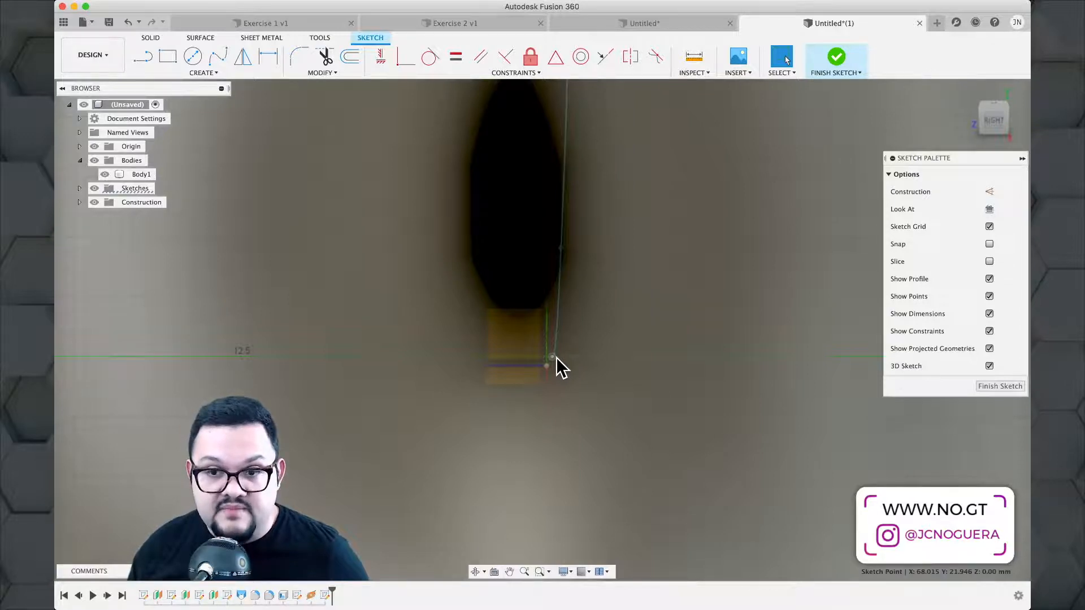
scroll(556, 357, down, 5)
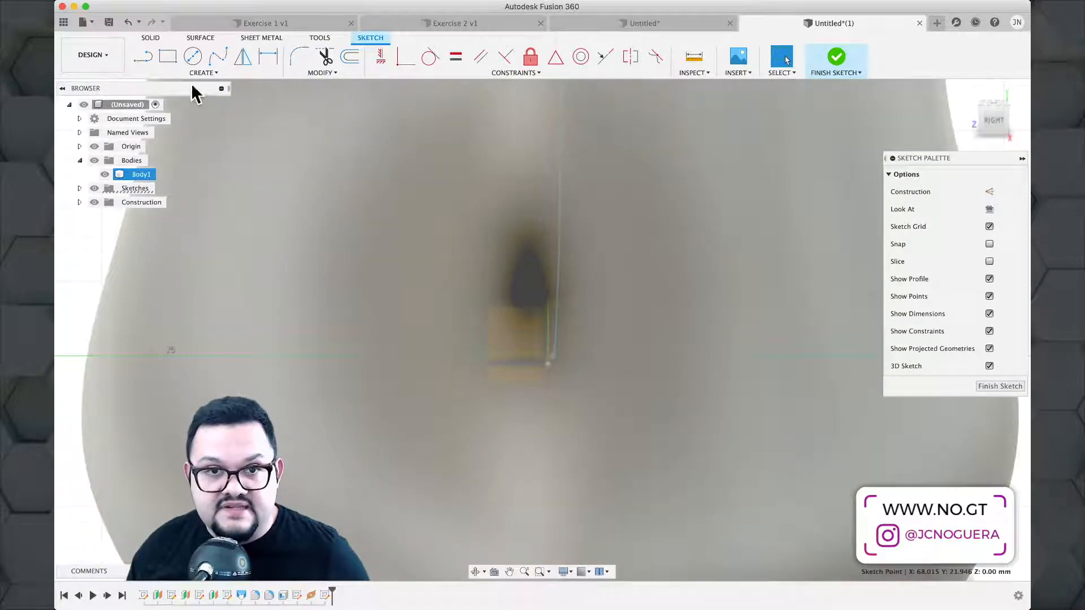
Draw an ellipse centred on the spline's lower endpoint with a 20 mm horizontal axis and a 10 mm vertical axis.
click(186, 74)
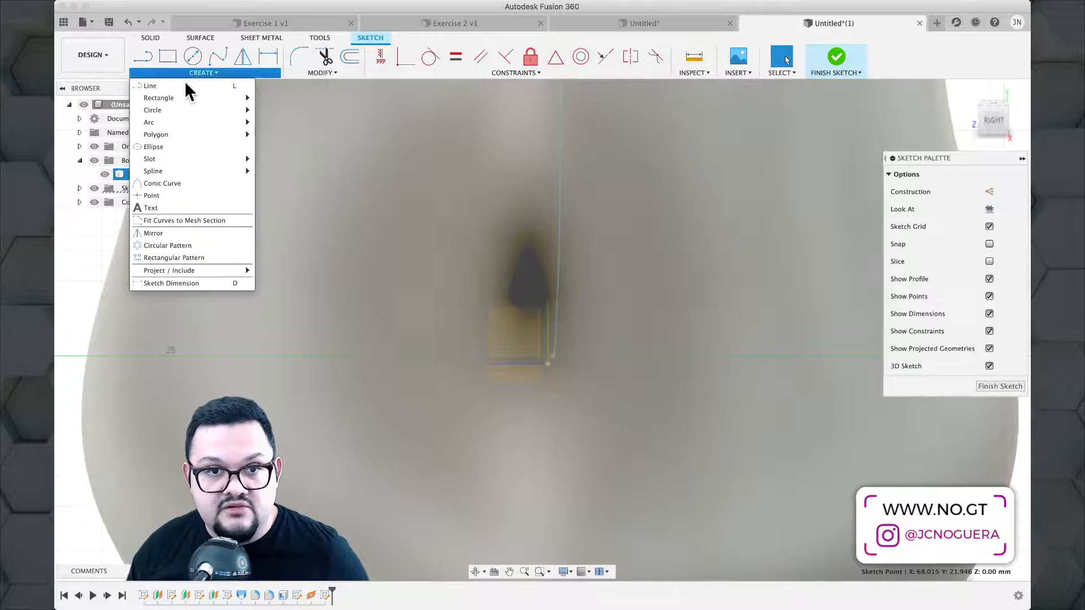
click(165, 147)
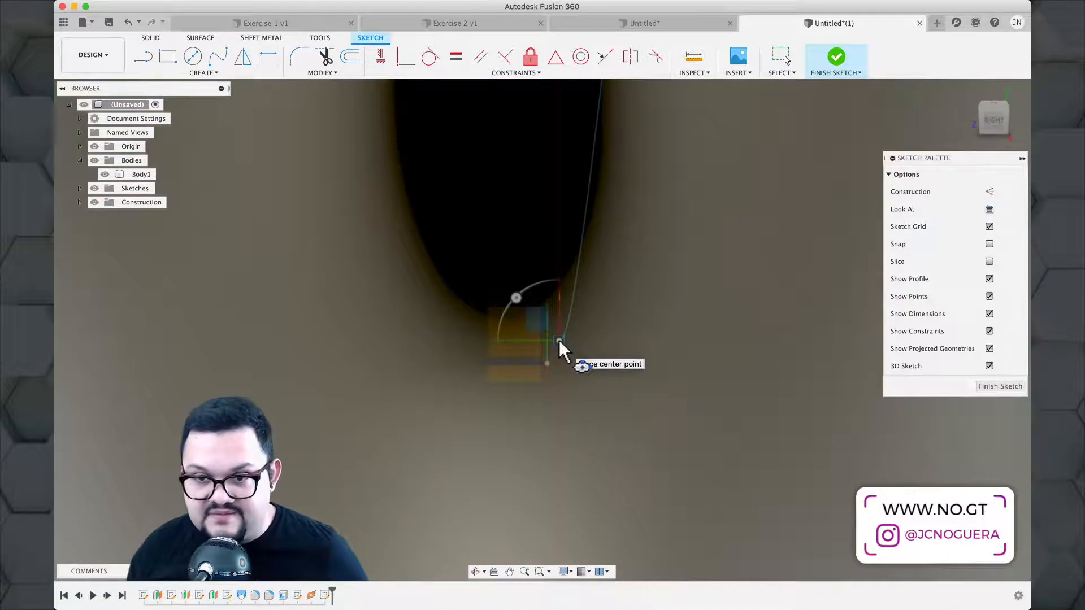
click(561, 342)
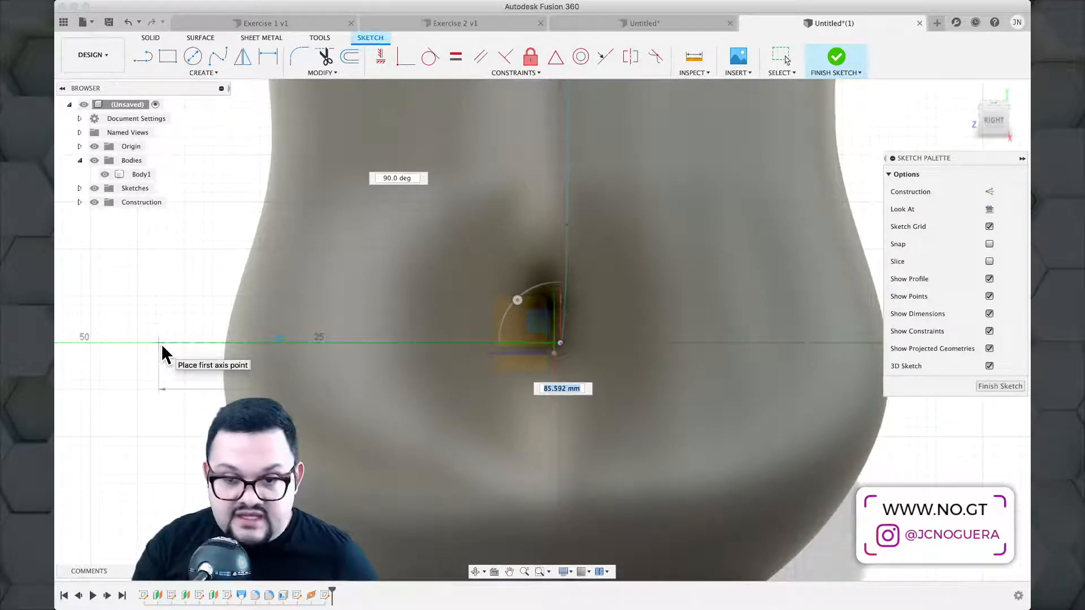
text(20)
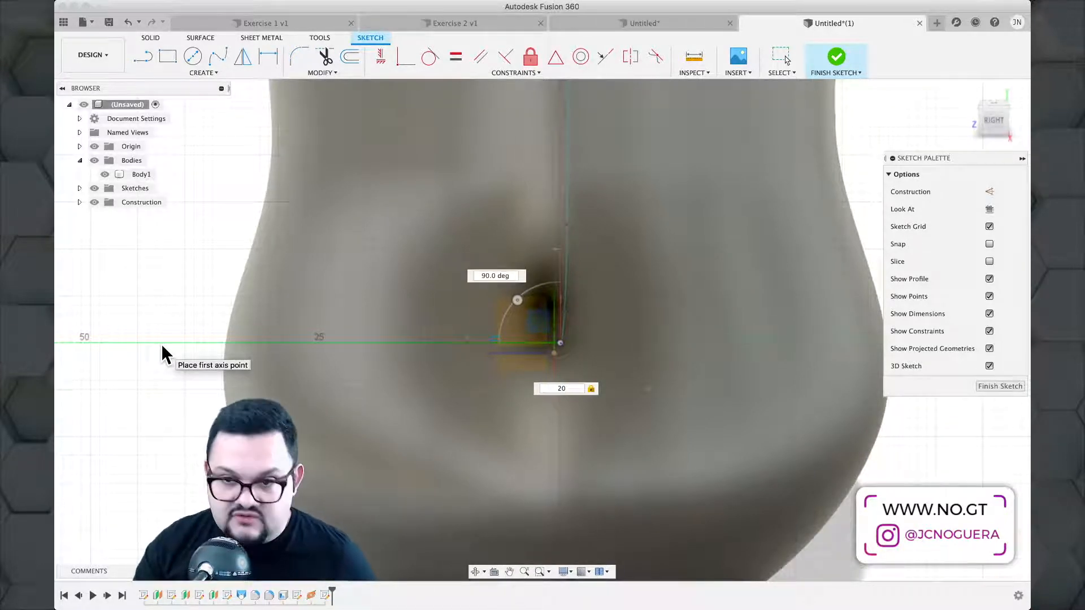
key(Tab)
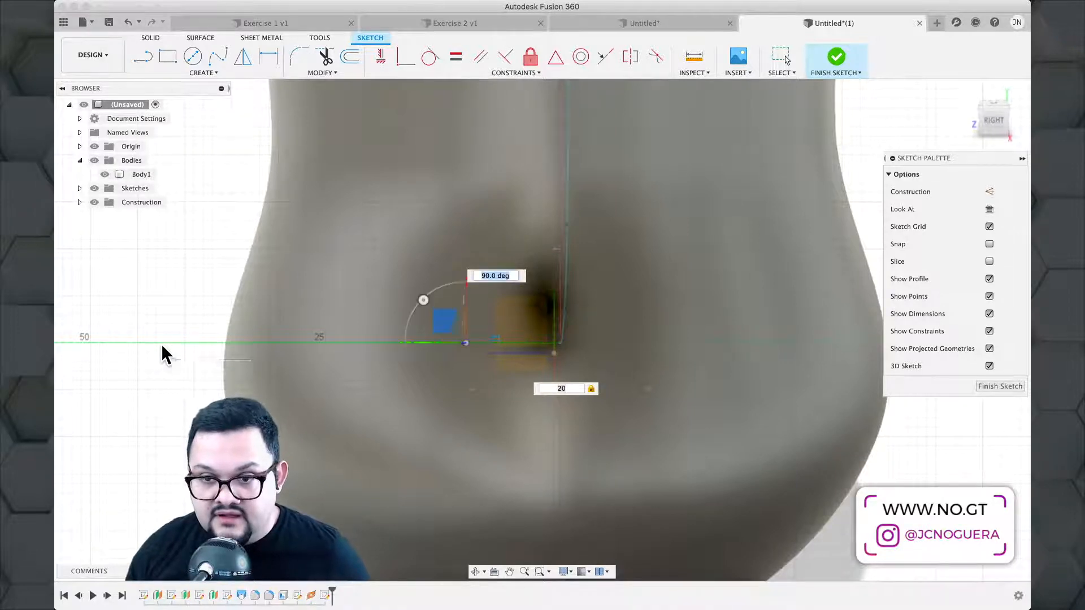
key(Return)
click(531, 327)
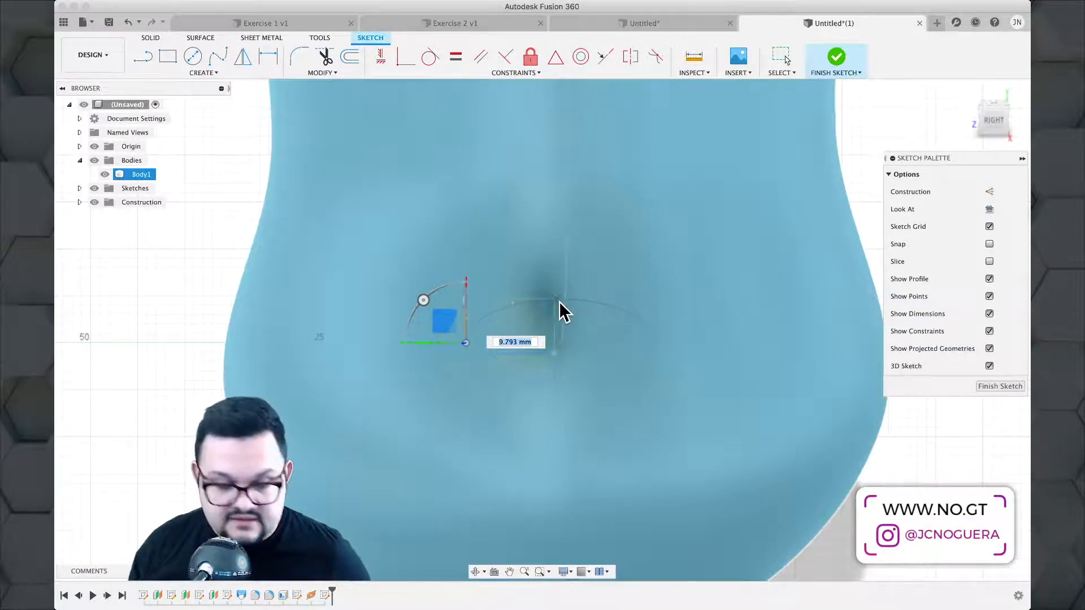
text(10)
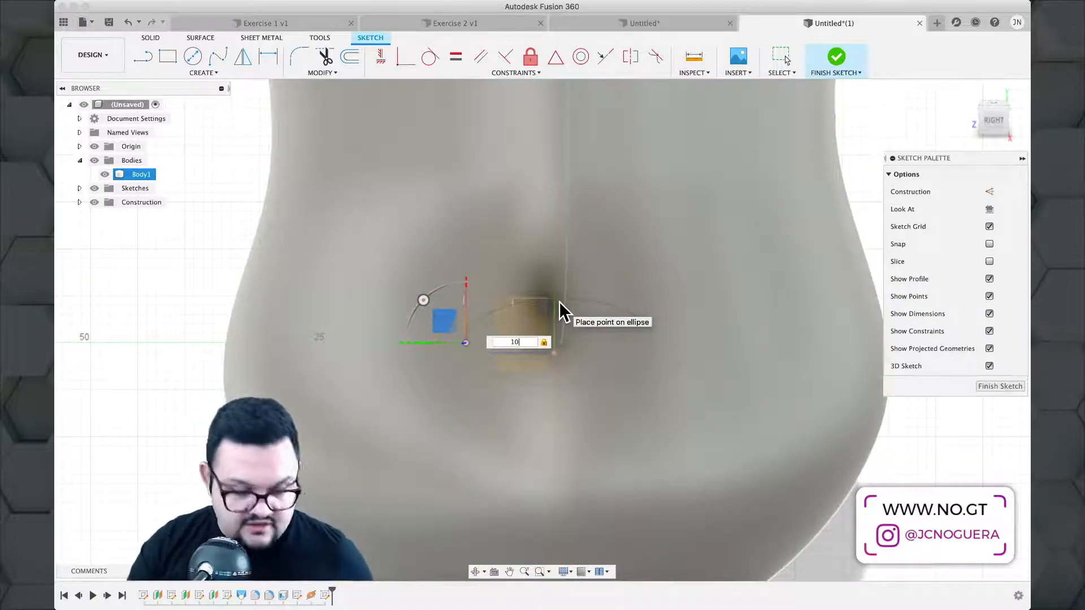
key(Return)
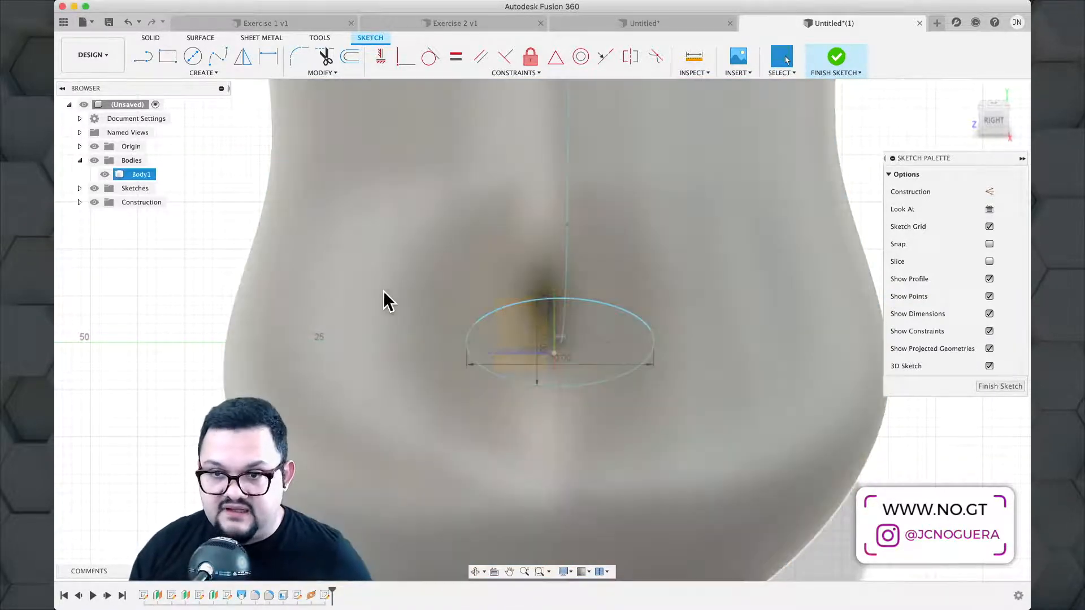
Examine how the handle ellipse sits against the curved vessel wall and the start of the spline from several angles.
scroll(227, 279, down, 2)
shift+middle_drag(228, 280, 291, 285)
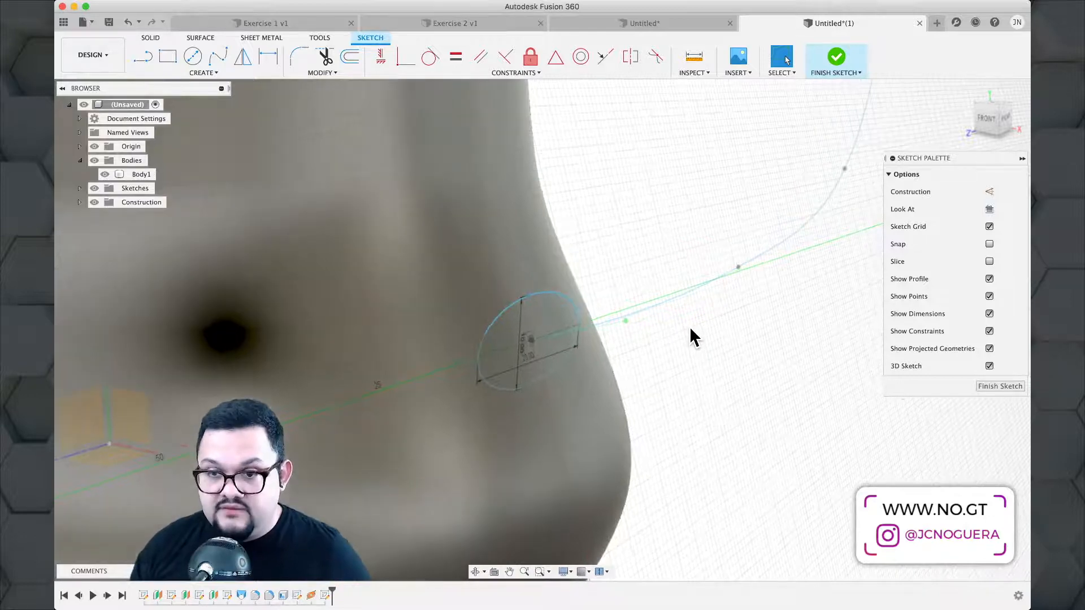
scroll(684, 326, down, 6)
scroll(684, 326, up, 8)
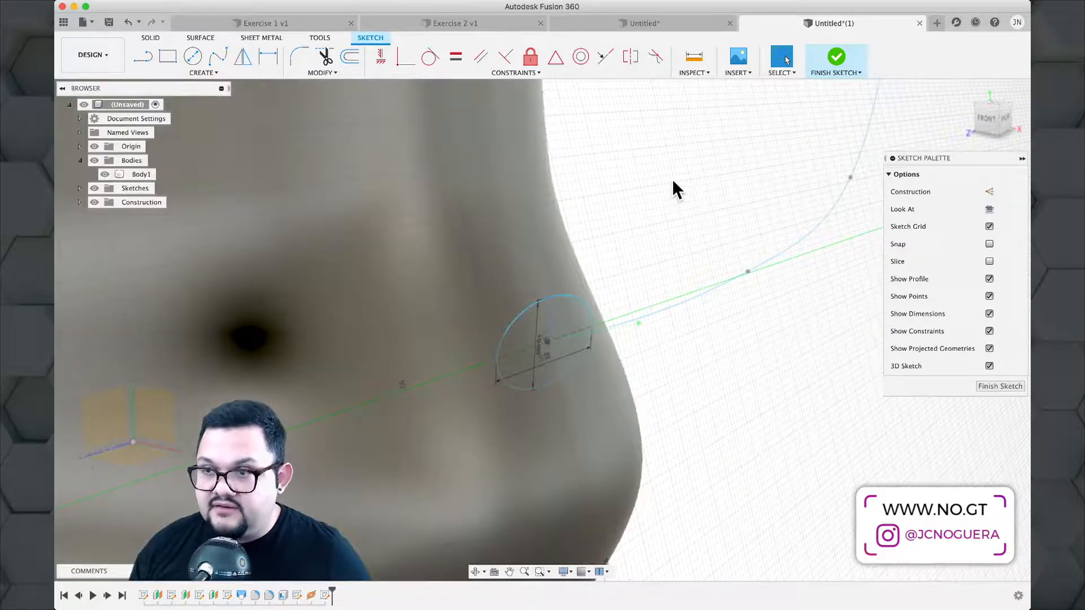
scroll(672, 180, down, 2)
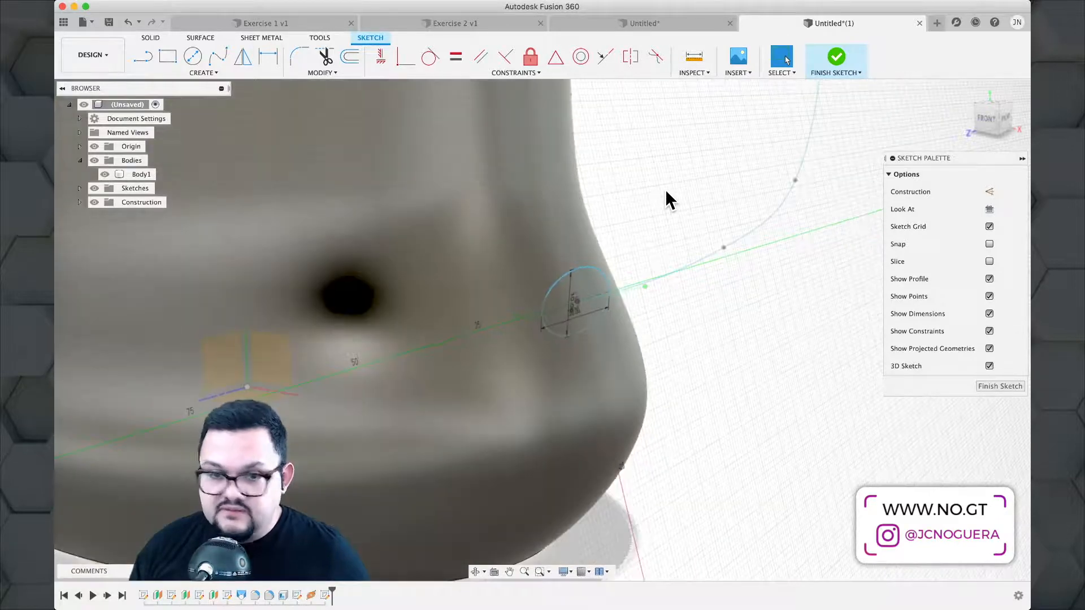
mouse_move(664, 192)
shift+middle_down()
mouse_move(690, 176)
mouse_move(649, 194)
shift+middle_up()
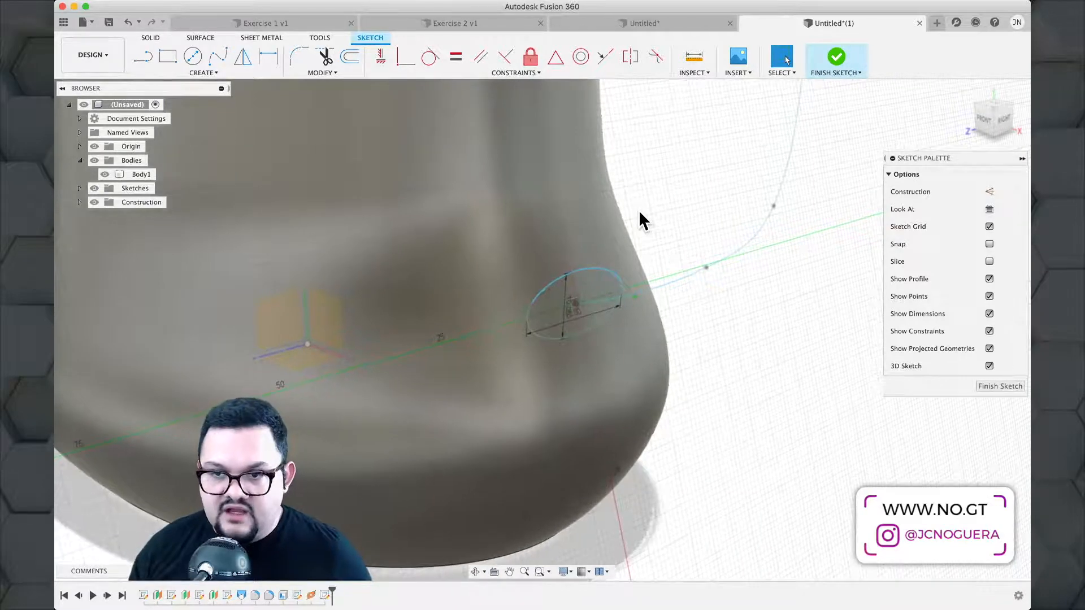
scroll(640, 213, up, 2)
mouse_move(642, 218)
shift+middle_down()
mouse_move(663, 194)
mouse_move(653, 199)
shift+middle_up()
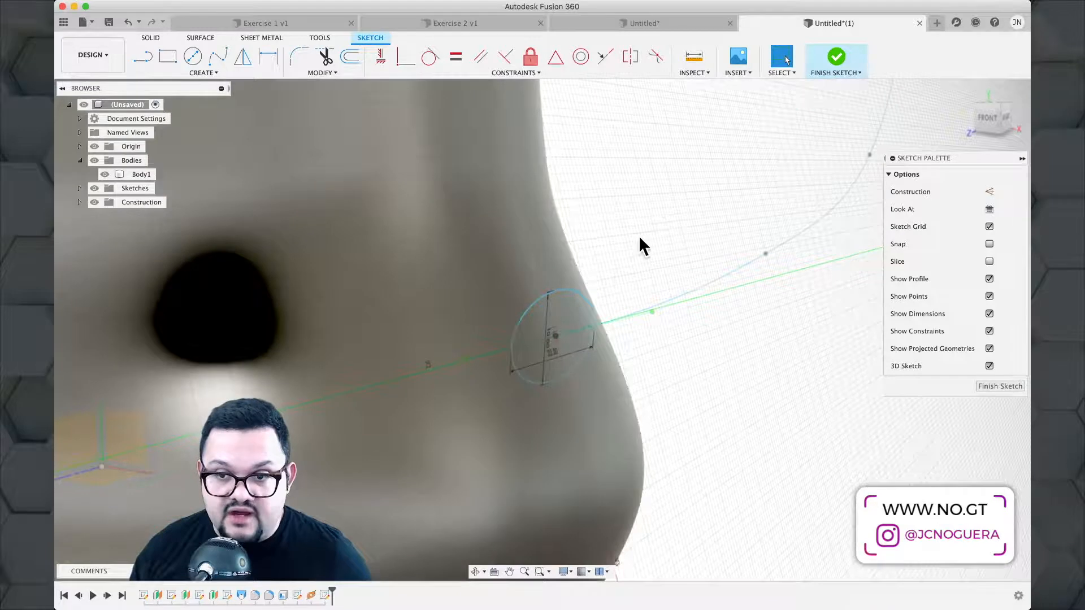
Rotate the ellipse by a Y angle of 25 degrees with Move/Copy and finish the sketch.
click(583, 298)
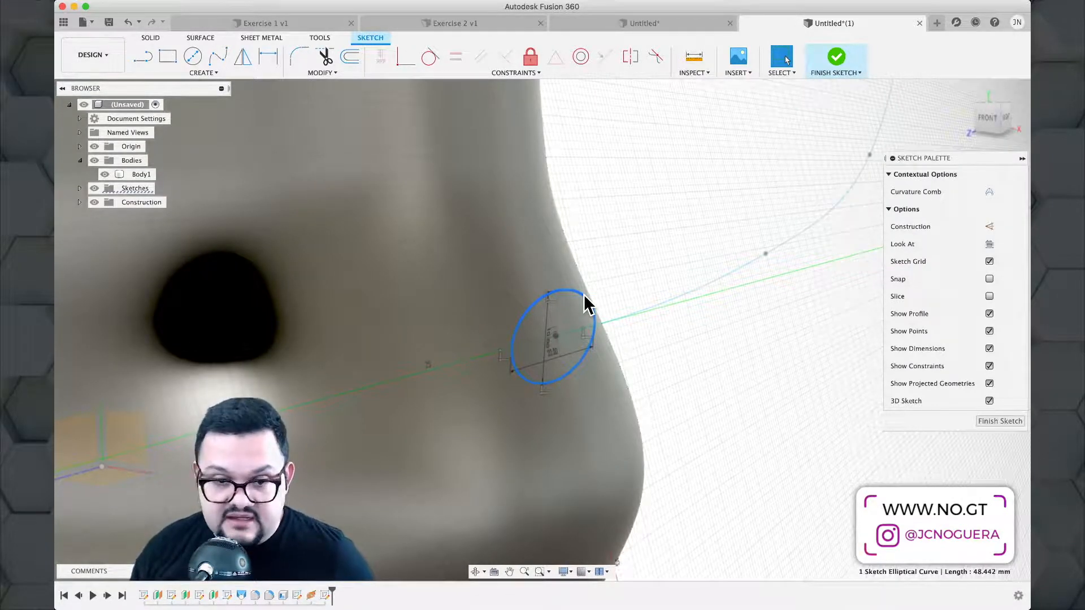
key(m)
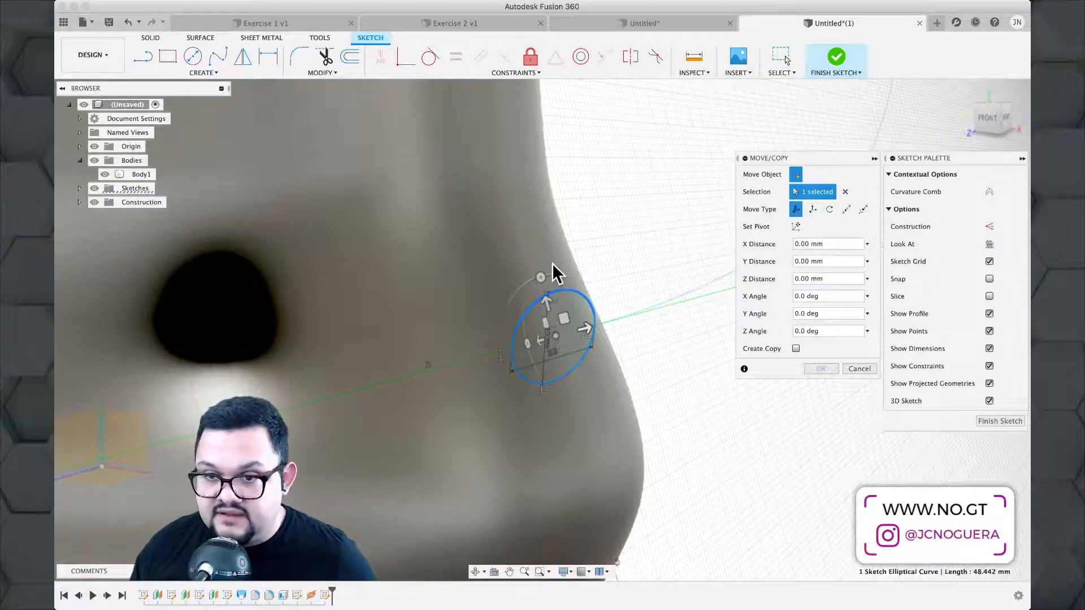
shift+middle_drag(575, 279, 621, 283)
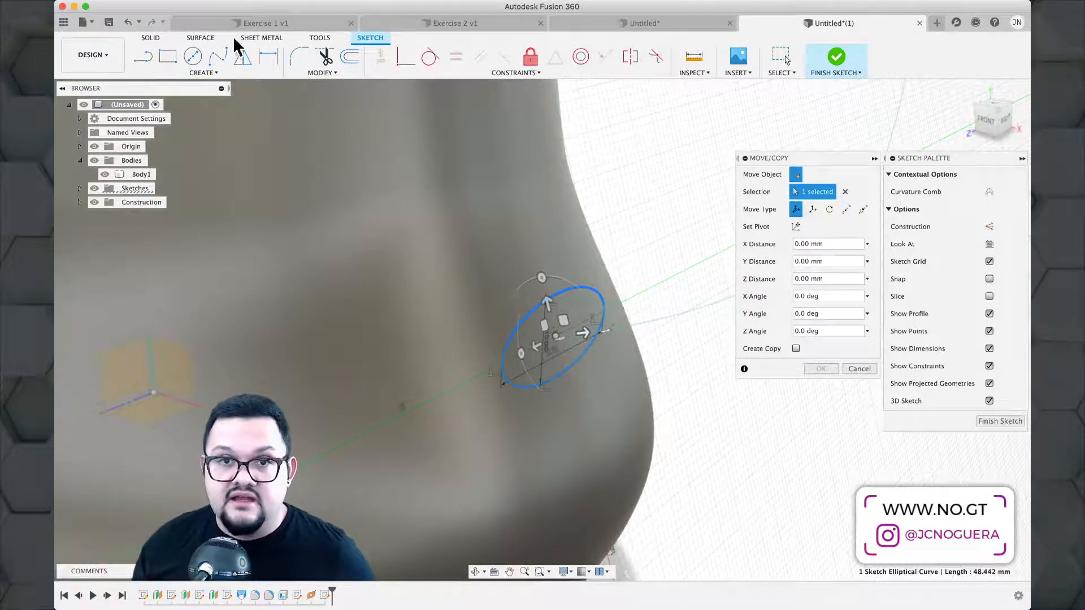
click(312, 74)
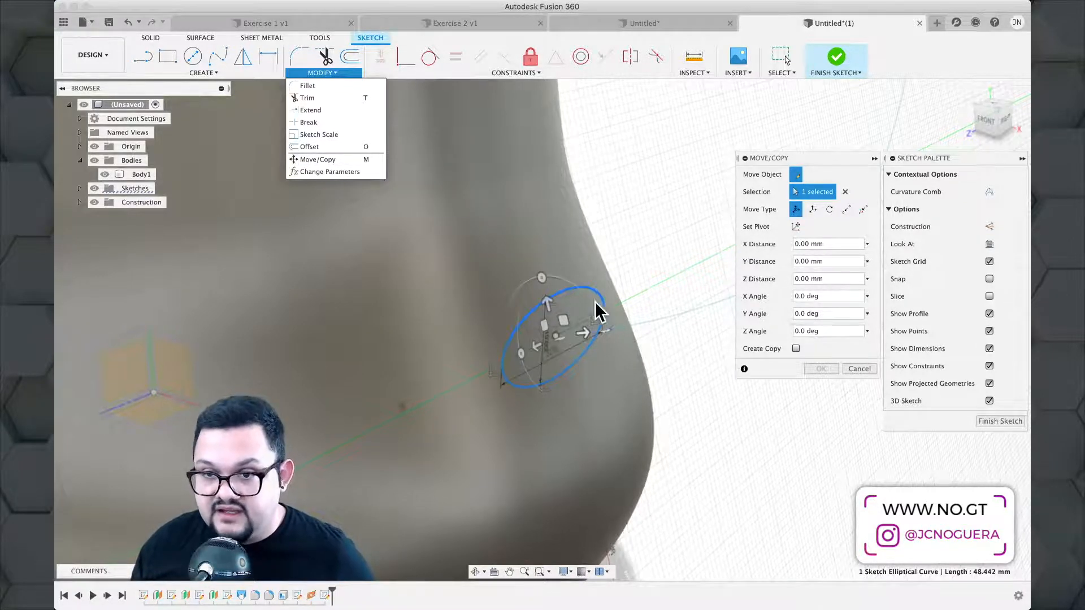
drag(542, 278, 525, 289)
mouse_move(609, 234)
shift+middle_down()
mouse_move(649, 203)
mouse_move(616, 222)
shift+middle_up()
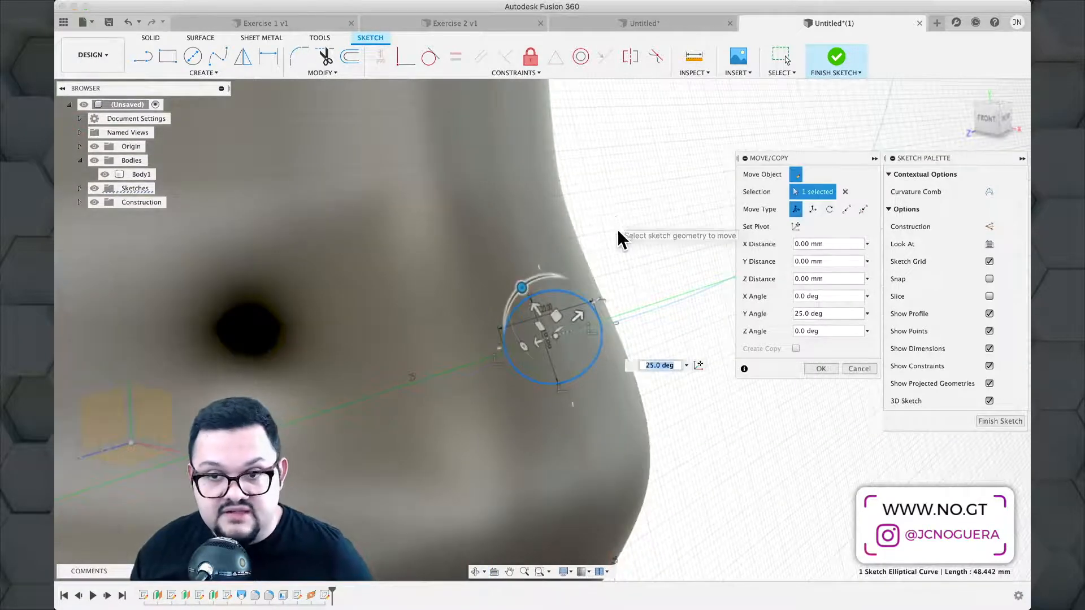
shift+middle_drag(723, 300, 690, 272)
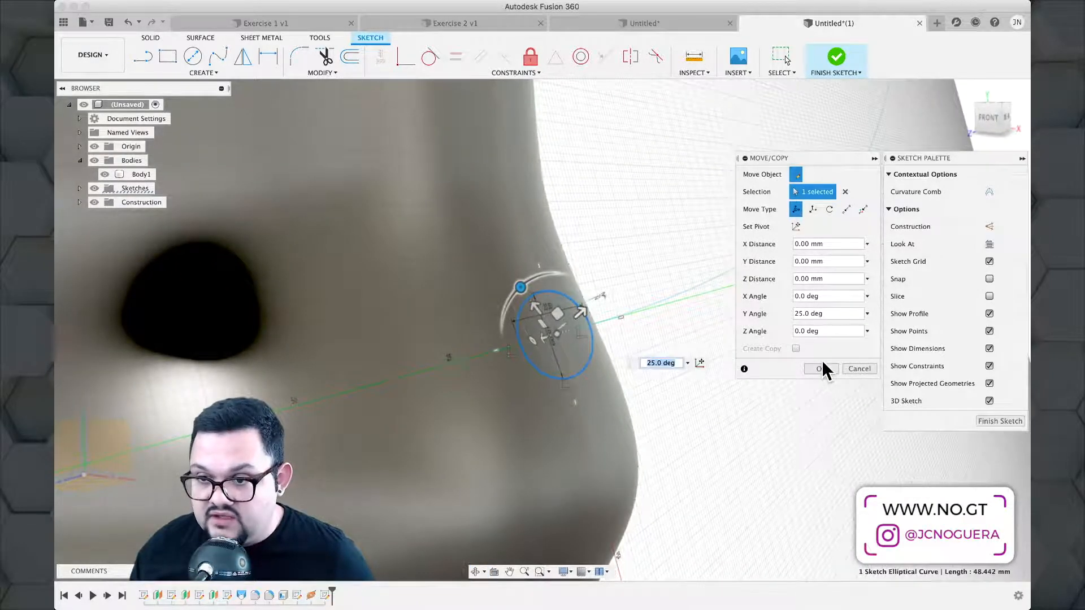
click(821, 369)
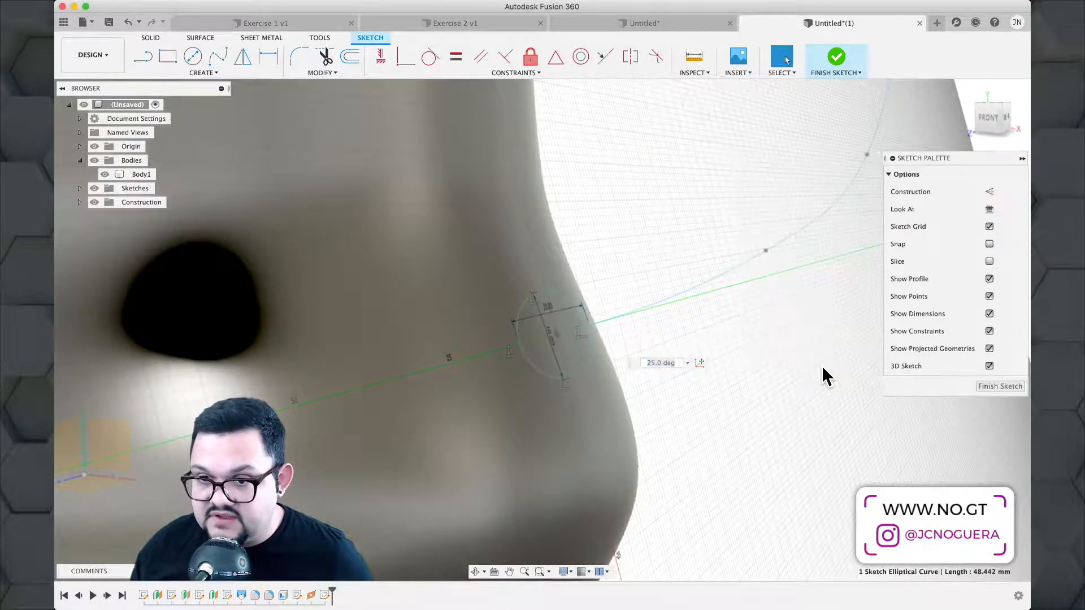
click(833, 63)
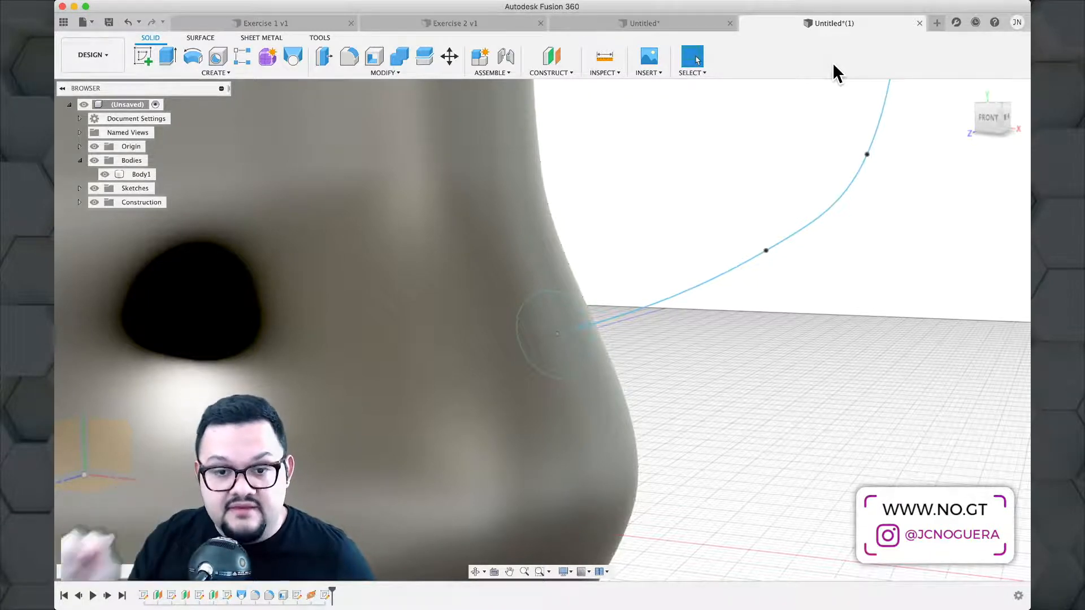
Set up a single-path Sweep with the ellipse as the profile and the handle spline as the path.
scroll(779, 192, down, 3)
middle_drag(776, 209, 610, 460)
scroll(694, 404, down, 5)
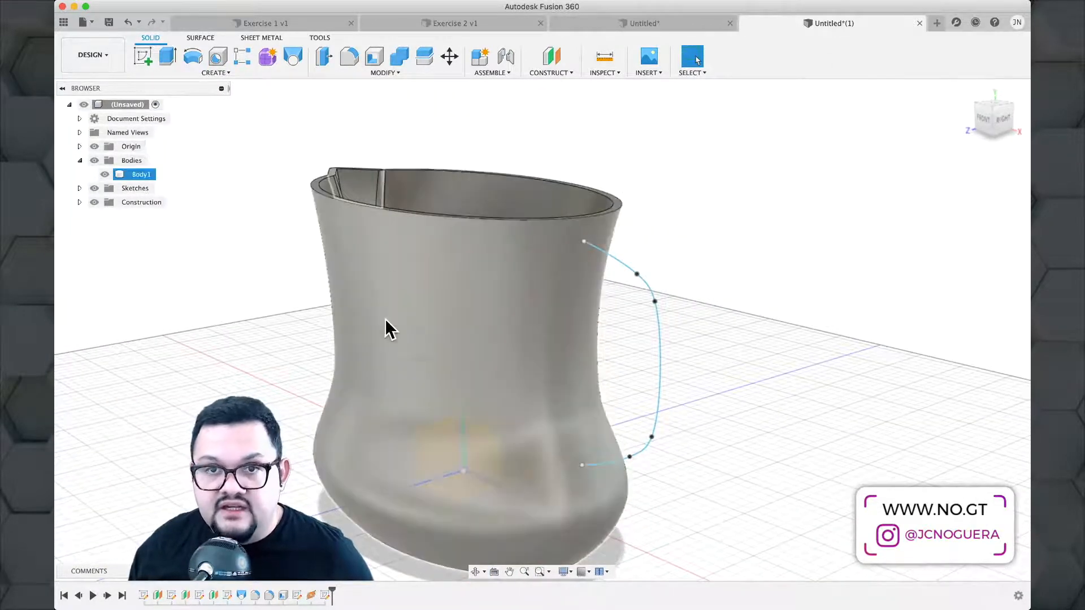
click(209, 73)
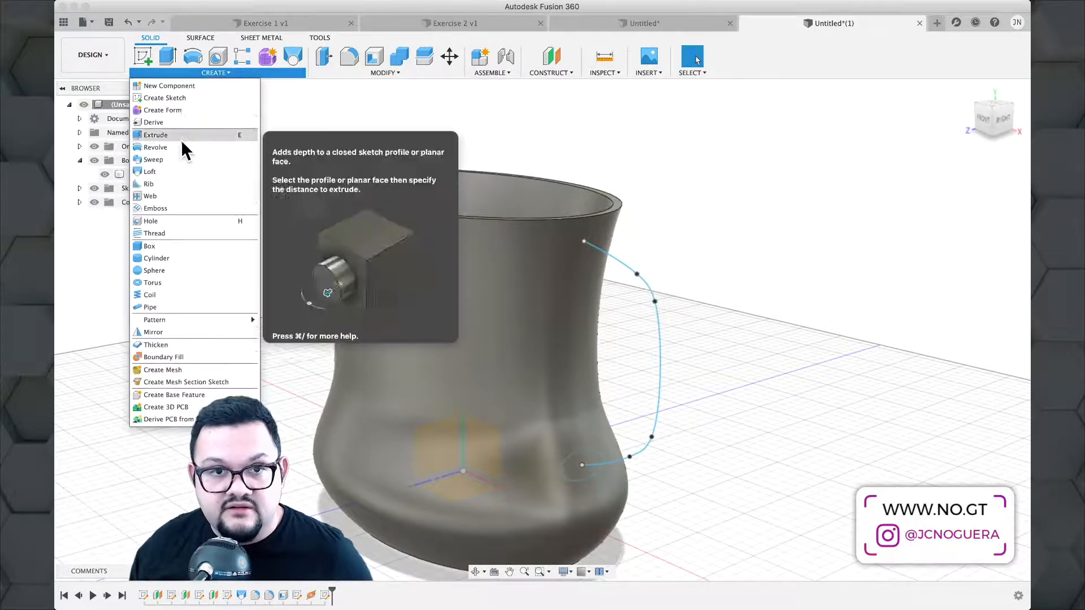
click(173, 159)
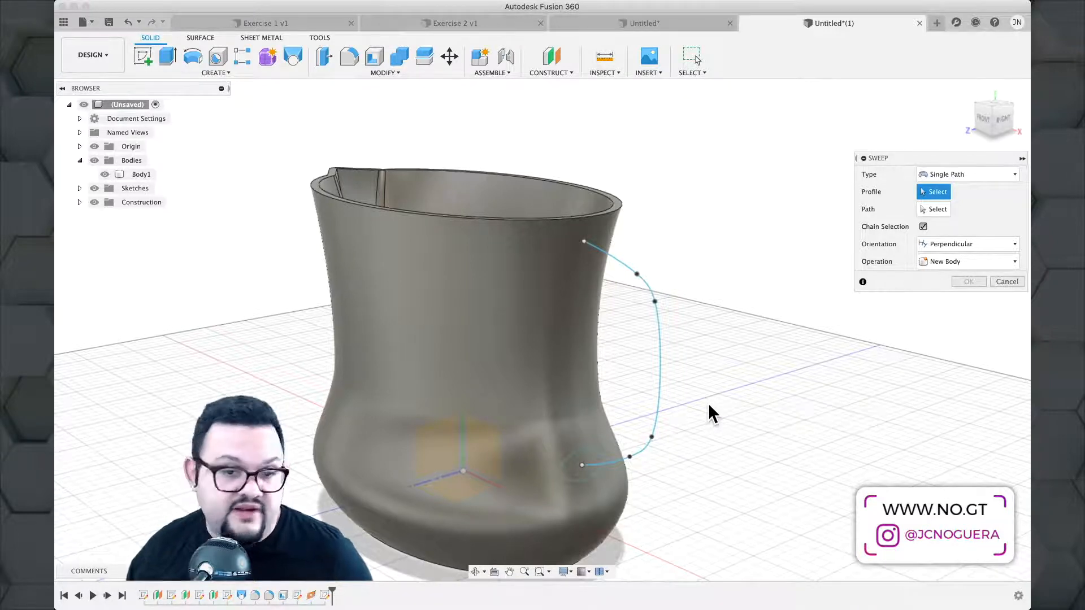
click(571, 477)
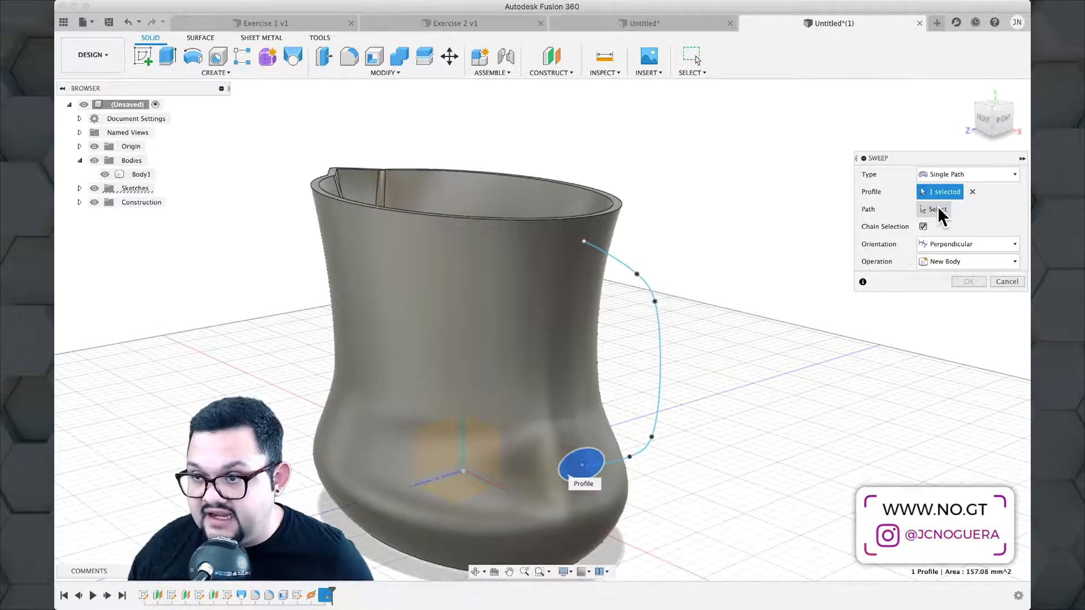
click(662, 350)
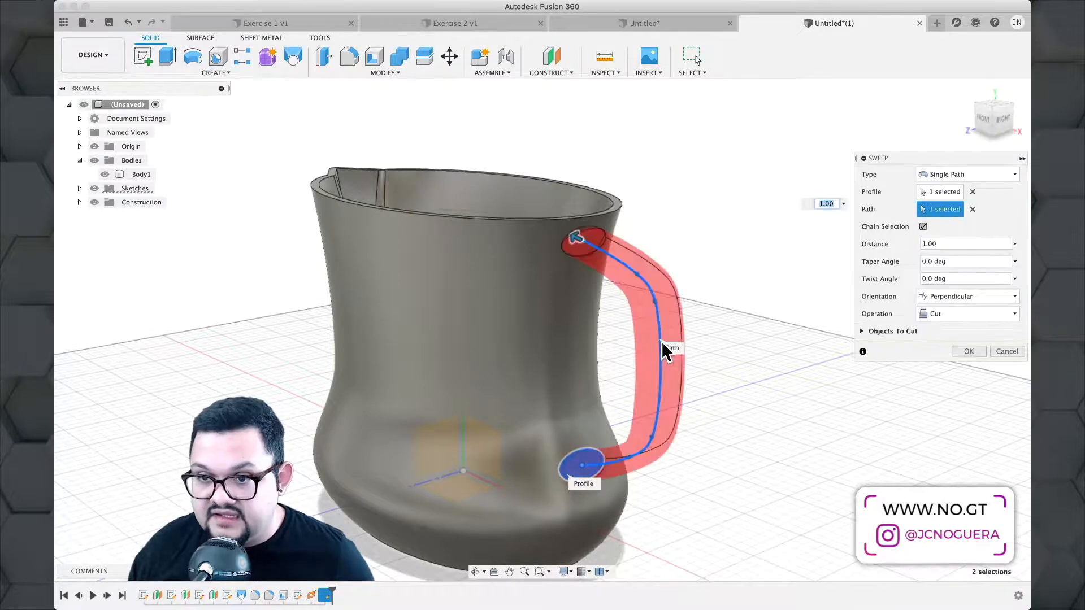
Set the sweep operation to Join and check the handle preview against the vessel body.
mouse_move(757, 349)
shift+middle_down()
mouse_move(758, 327)
mouse_move(808, 323)
mouse_move(755, 334)
shift+middle_up()
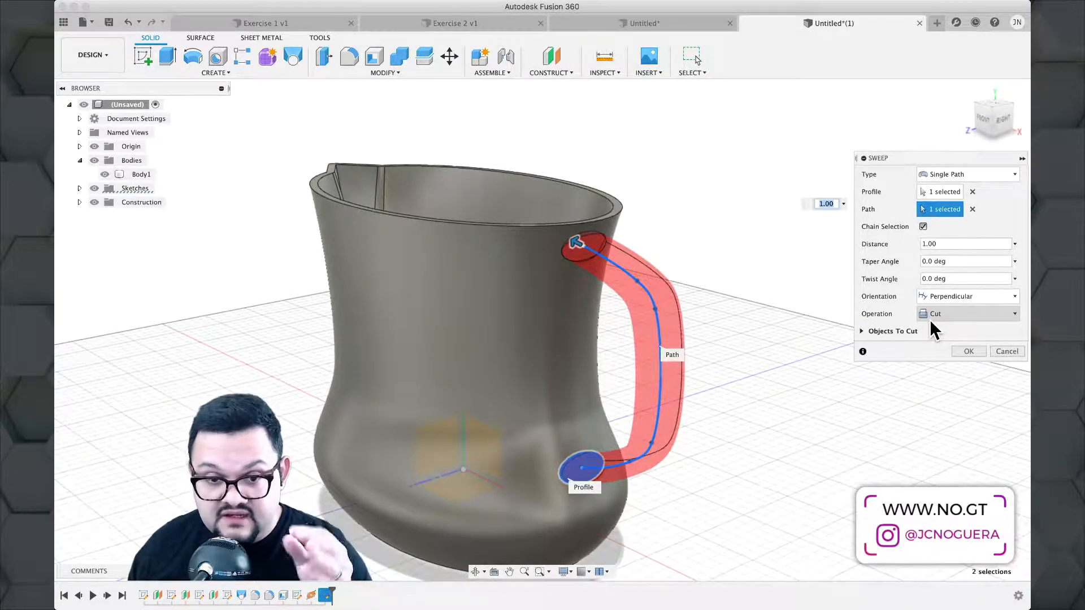
click(935, 313)
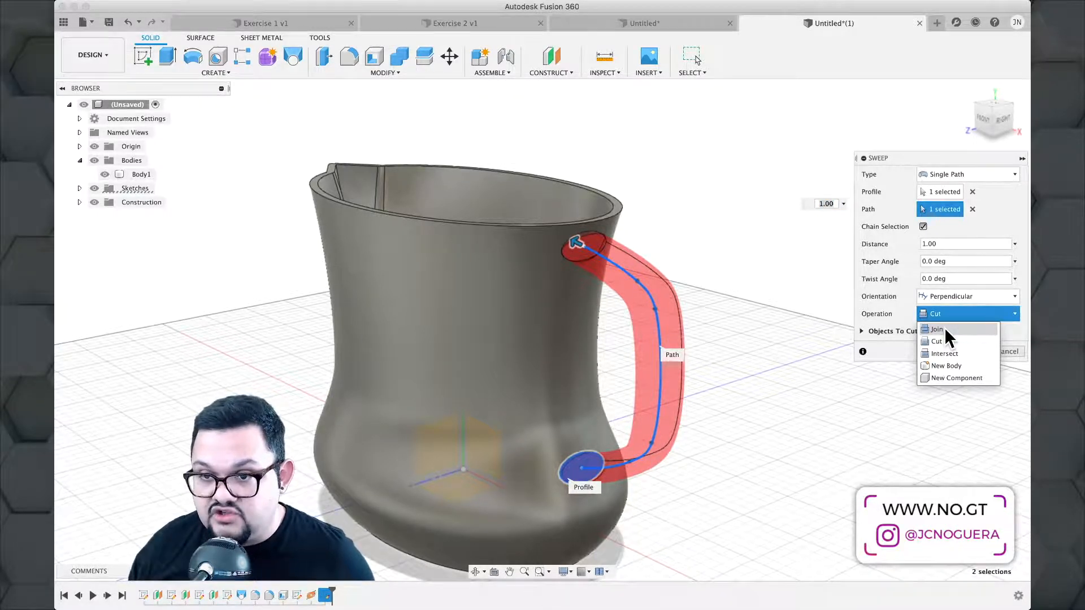
click(938, 329)
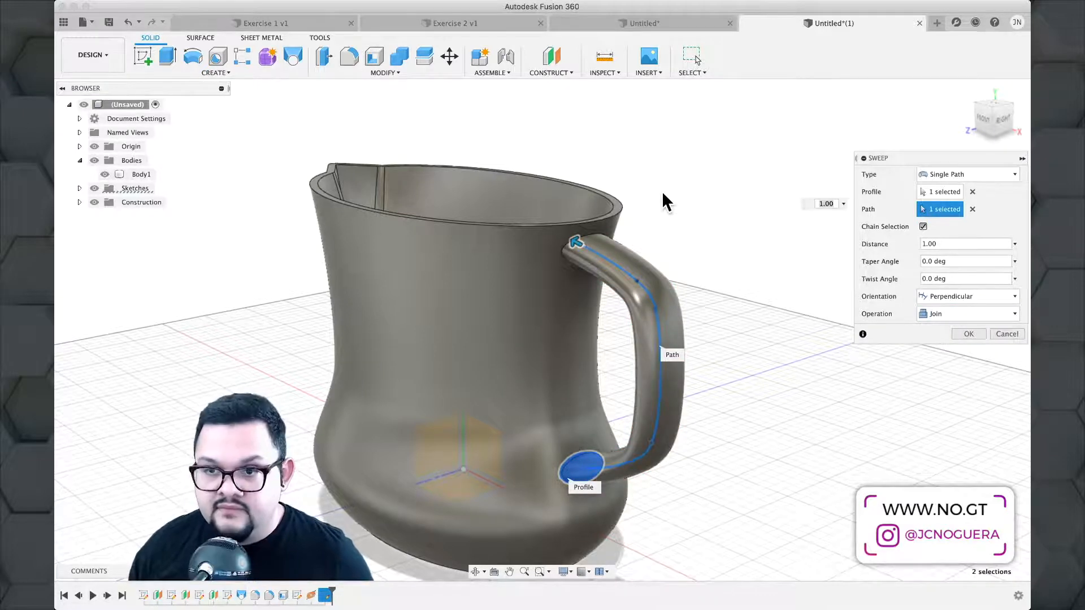
scroll(652, 208, up, 5)
mouse_move(653, 209)
shift+middle_down()
mouse_move(710, 234)
mouse_move(661, 204)
shift+middle_up()
scroll(696, 316, down, 1)
middle_drag(715, 292, 778, 179)
scroll(755, 237, down, 3)
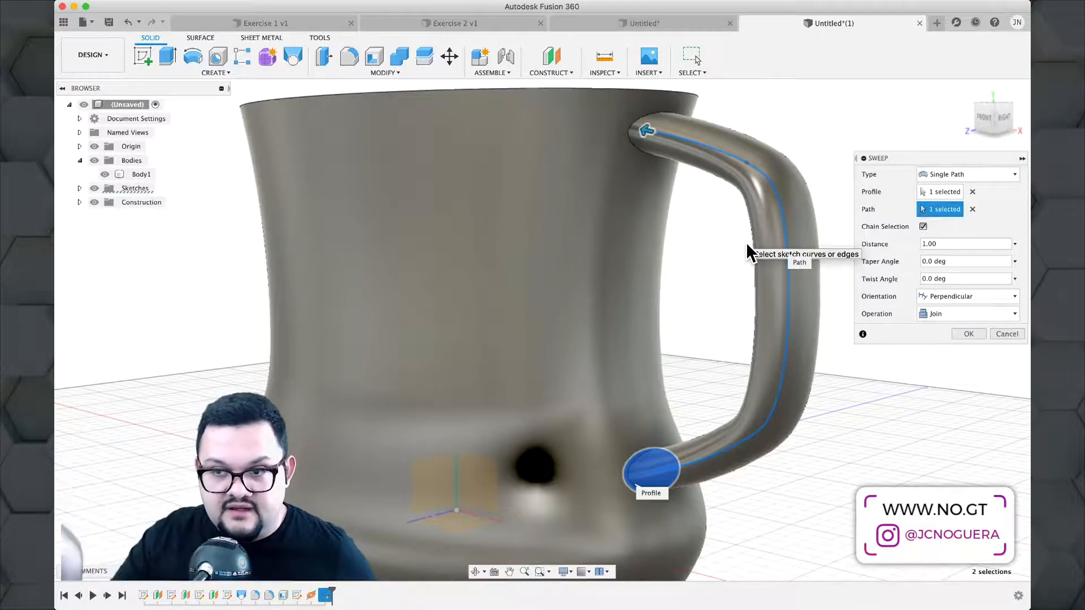
middle_drag(828, 115, 801, 154)
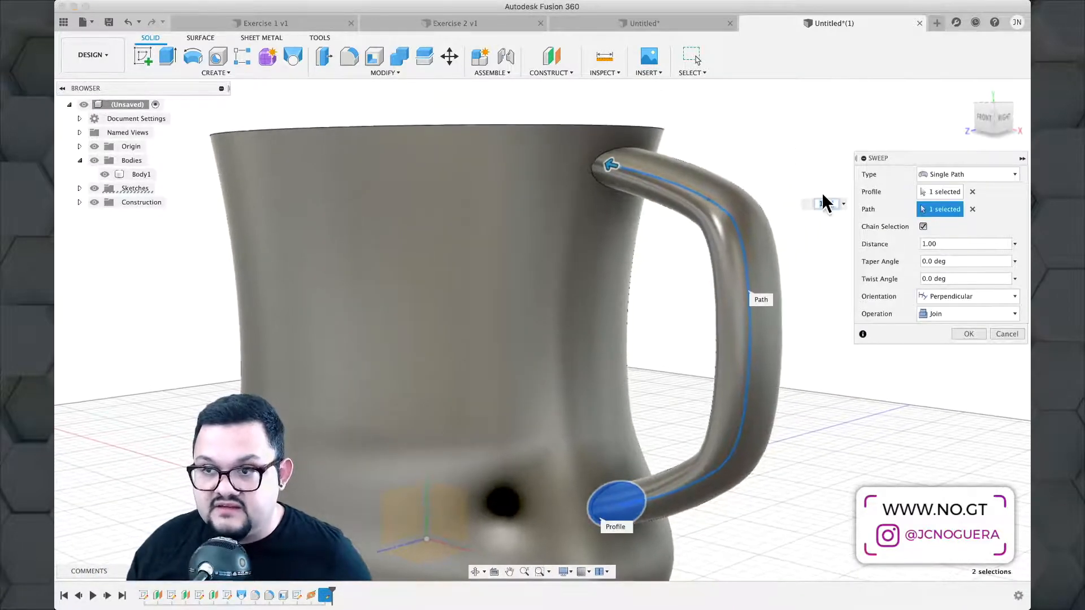
Try a taper angle of 2 degrees on the handle sweep.
click(954, 262)
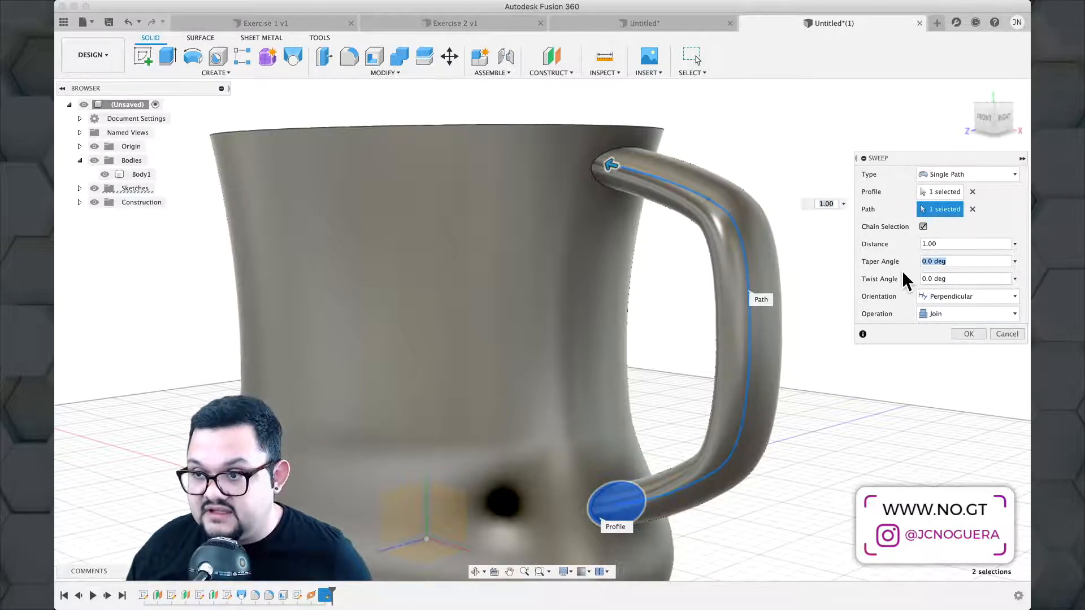
text(2)
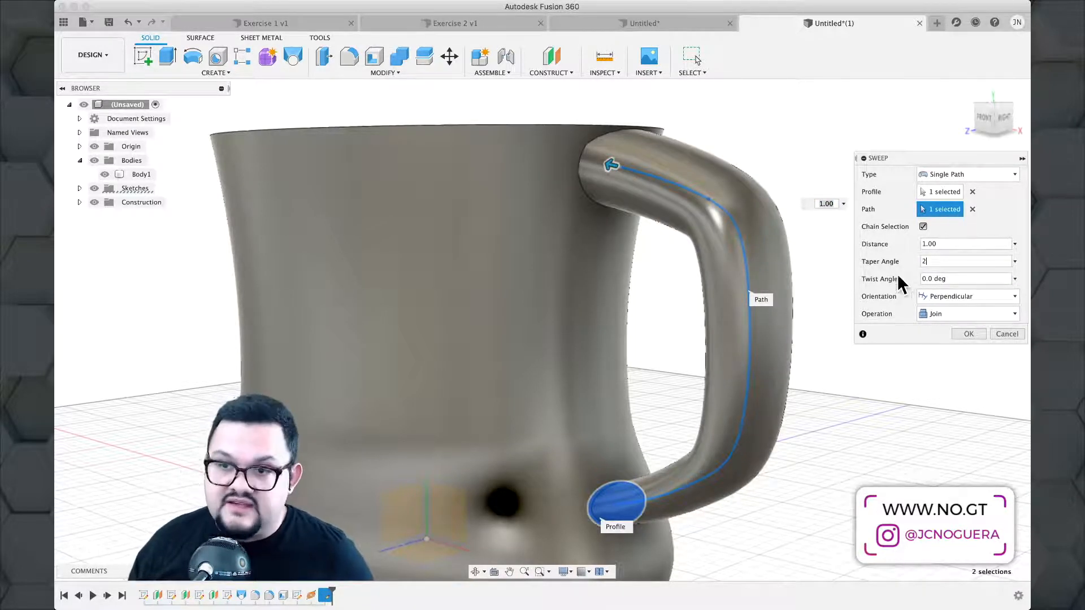
mouse_move(850, 405)
shift+middle_down()
mouse_move(887, 388)
mouse_move(835, 403)
mouse_move(847, 411)
mouse_move(853, 402)
shift+middle_up()
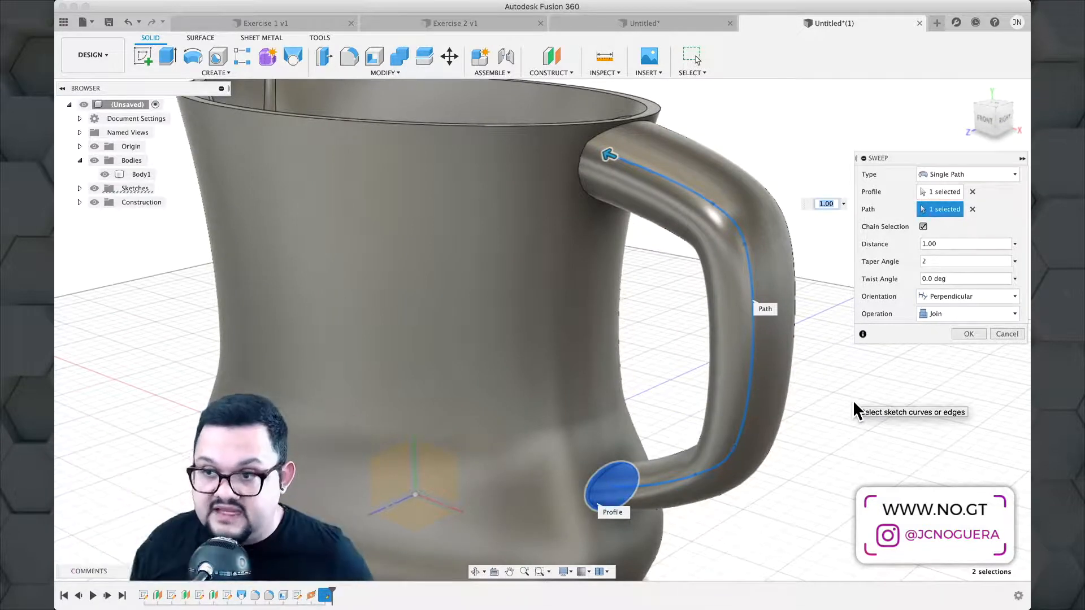
Set the handle sweep's taper angle to 1 degree and check how both ends meet the vessel wall.
click(950, 260)
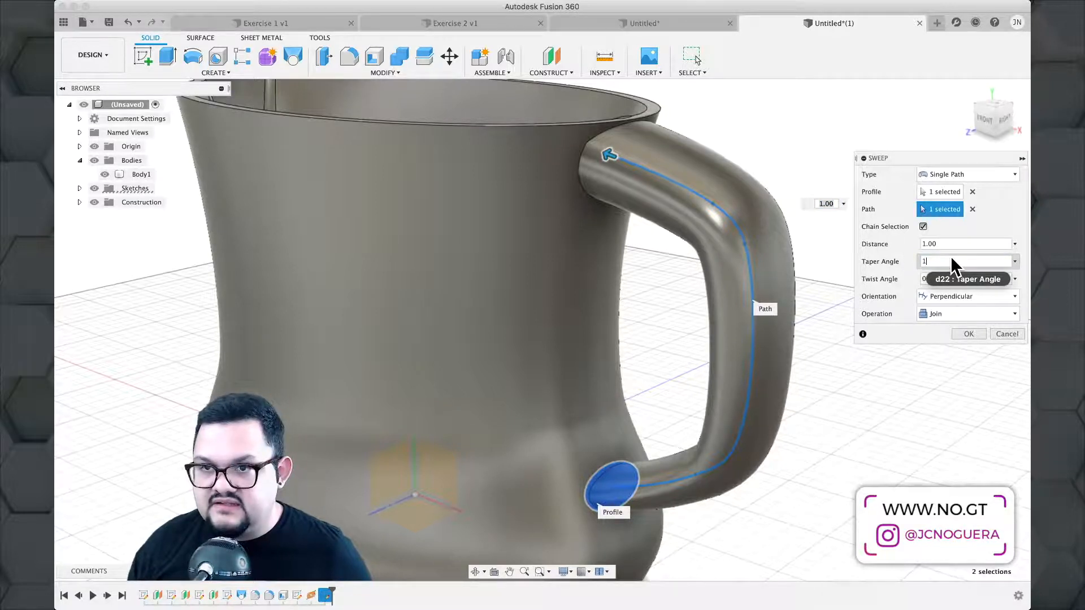
mouse_move(673, 213)
shift+middle_down()
mouse_move(650, 225)
mouse_move(654, 210)
shift+middle_up()
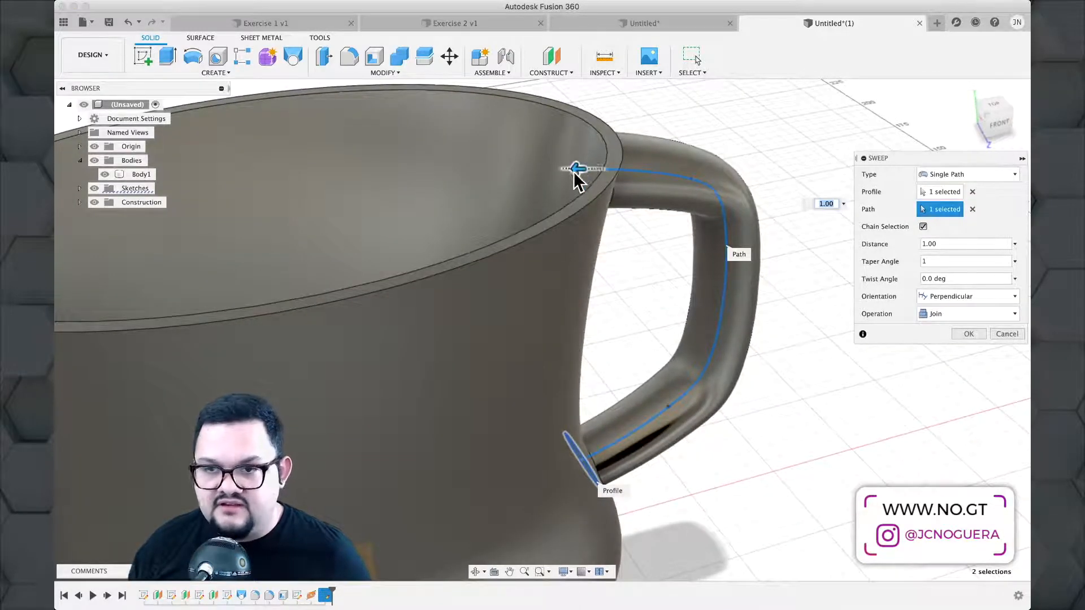
shift+middle_drag(806, 338, 729, 330)
shift+middle_drag(788, 301, 768, 367)
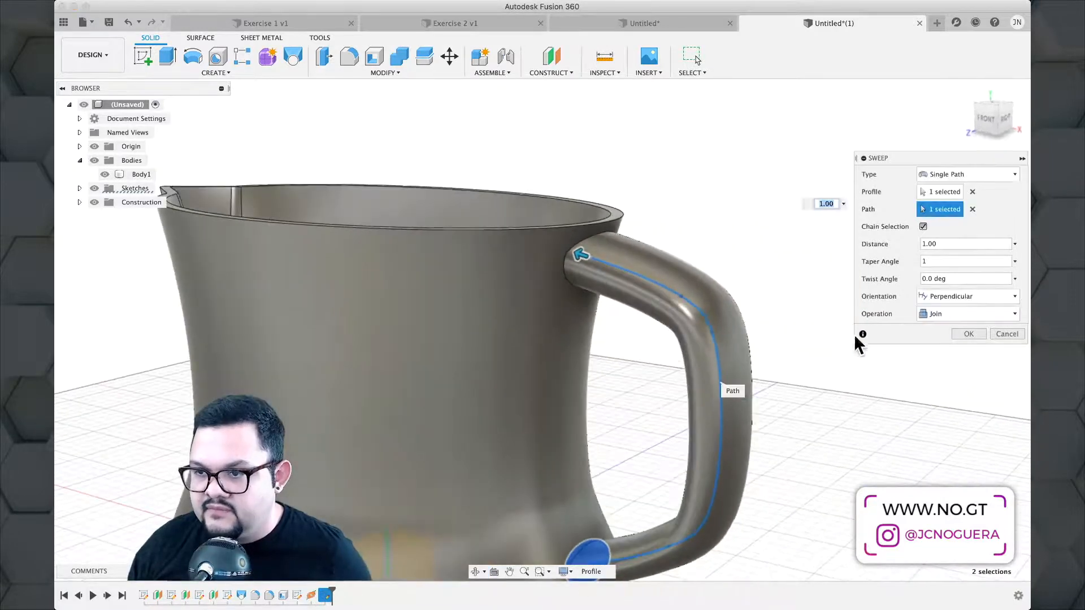
Try a twist angle of 45 degrees on the handle sweep and reset it to 0.
click(964, 276)
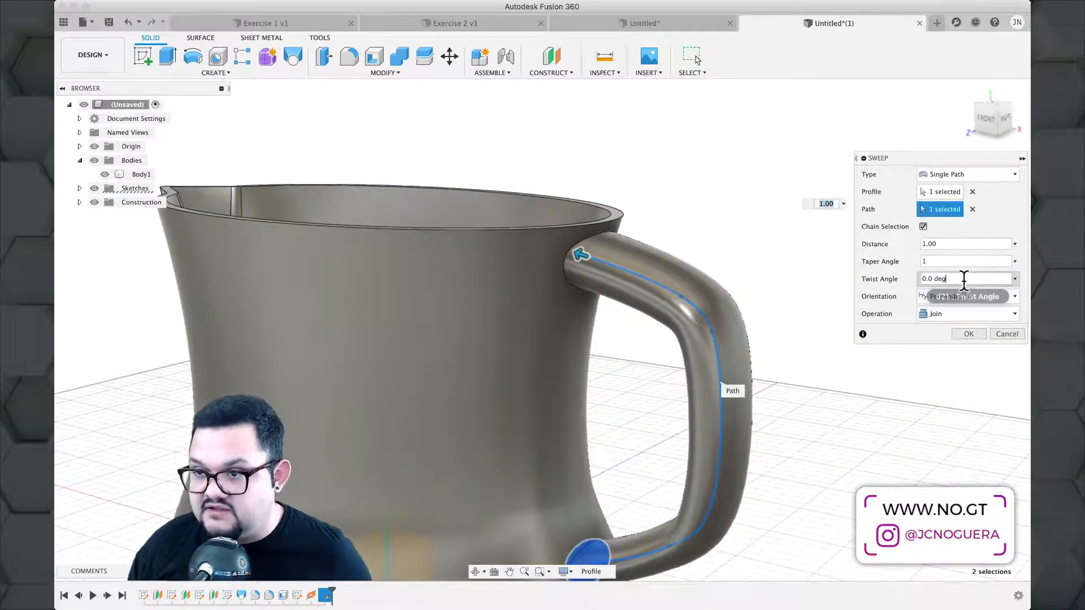
text(45)
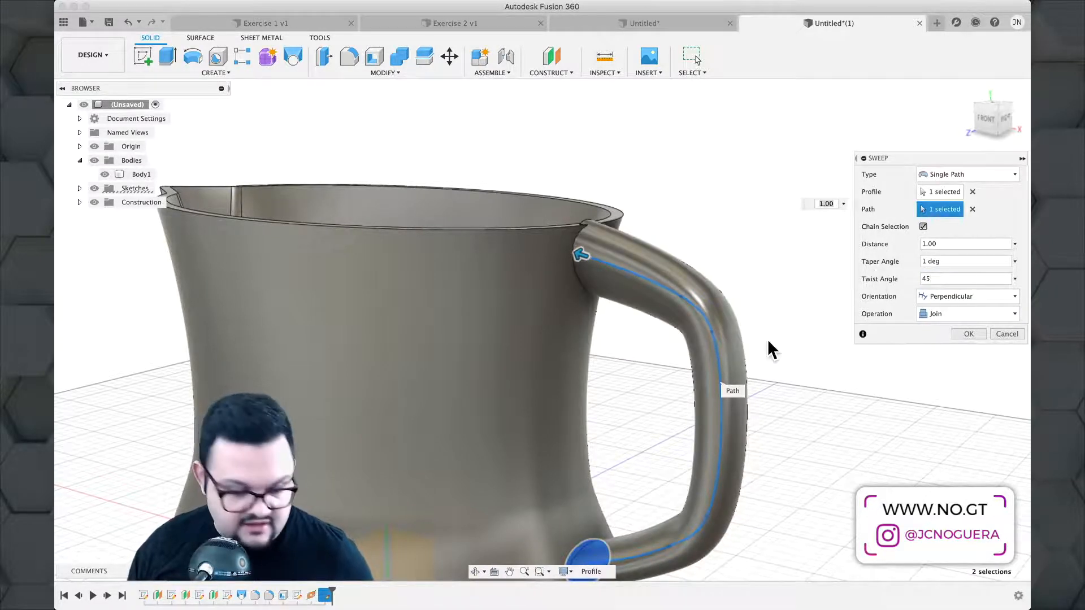
shift+middle_drag(725, 273, 560, 212)
click(904, 277)
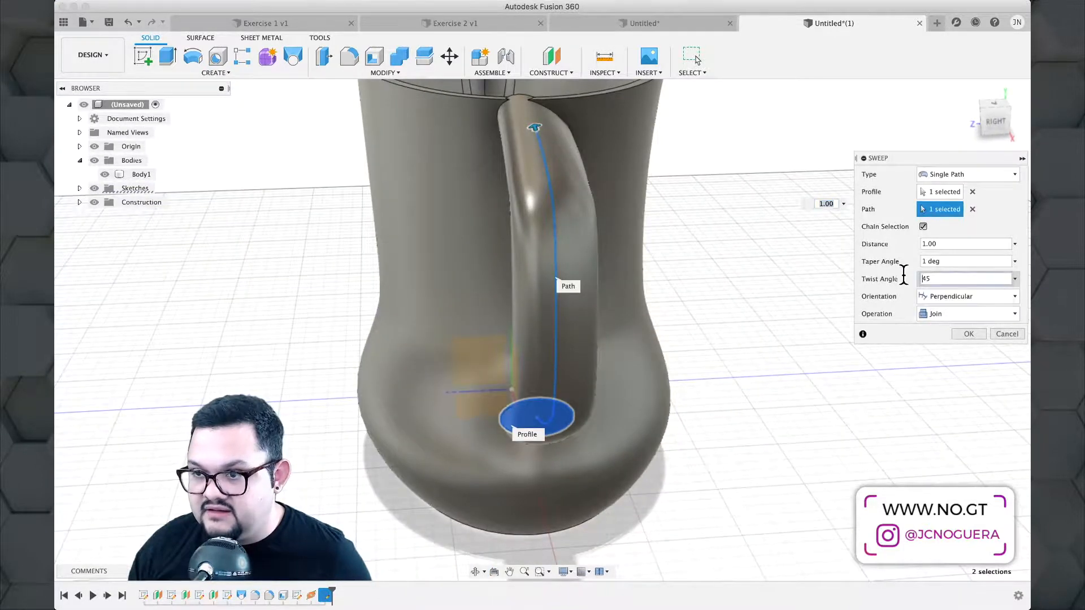
text(0)
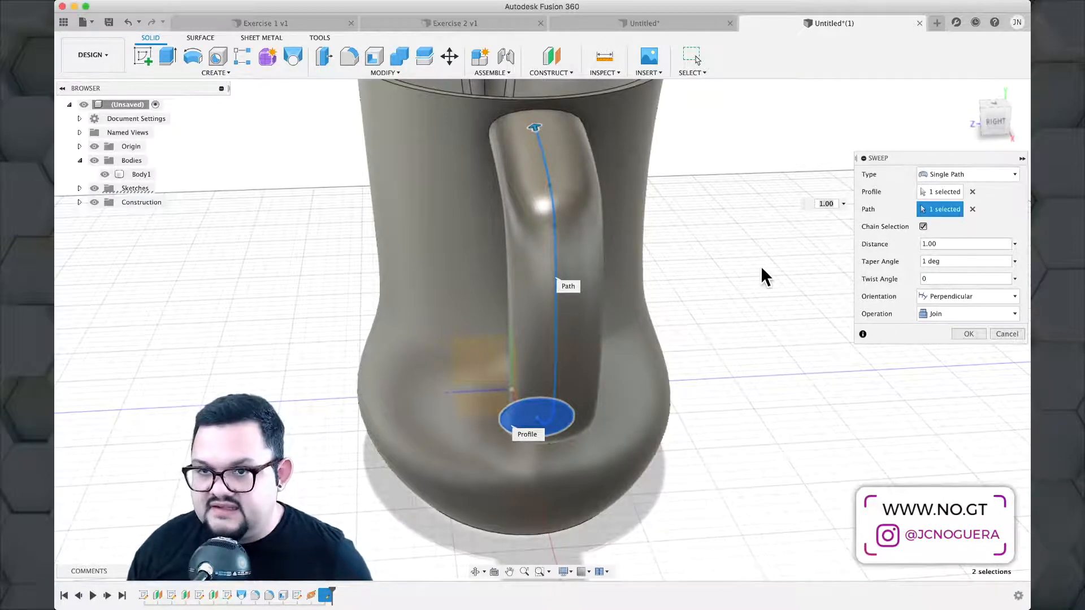
Inspect the handle's upper junction with the vessel wall, trying a taper angle of 0 before restoring 1 degree.
shift+middle_drag(761, 265, 606, 257)
drag(592, 214, 527, 208)
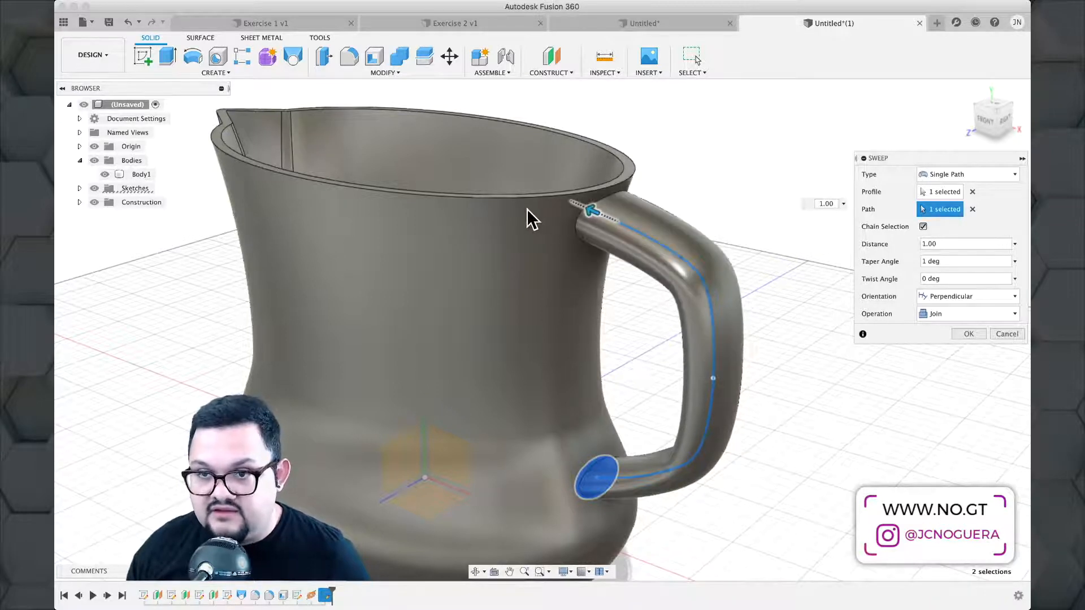
shift+middle_drag(630, 279, 572, 293)
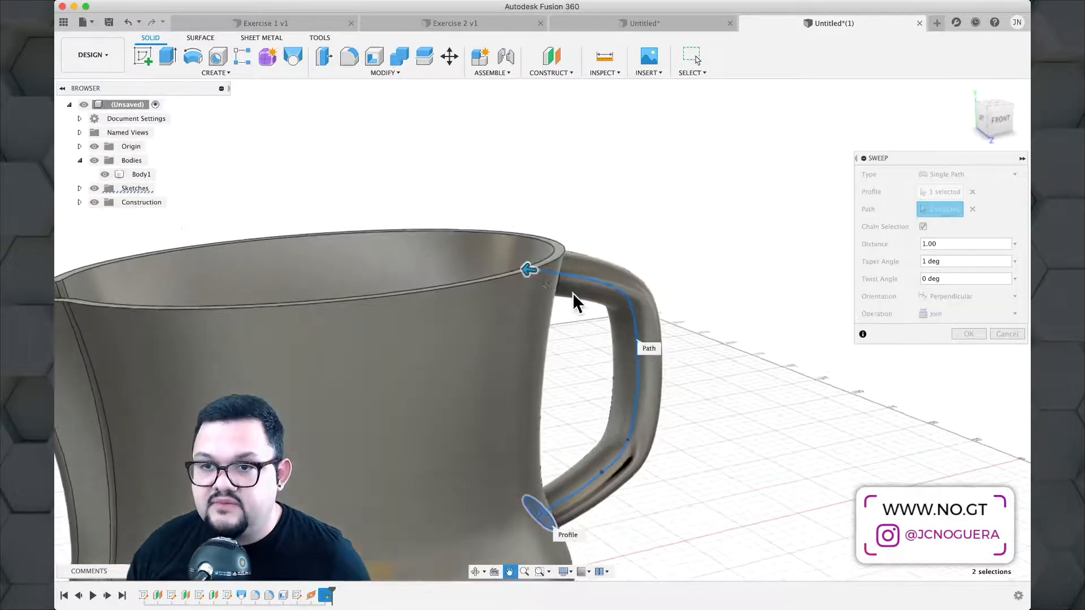
scroll(545, 279, up, 3)
scroll(578, 274, up, 5)
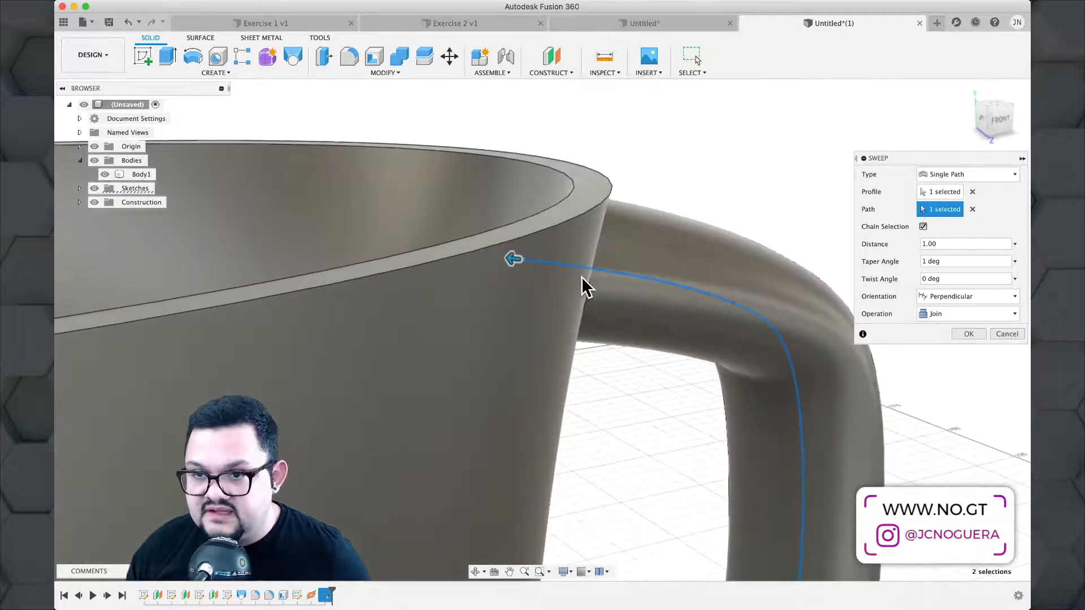
shift+middle_drag(601, 303, 566, 291)
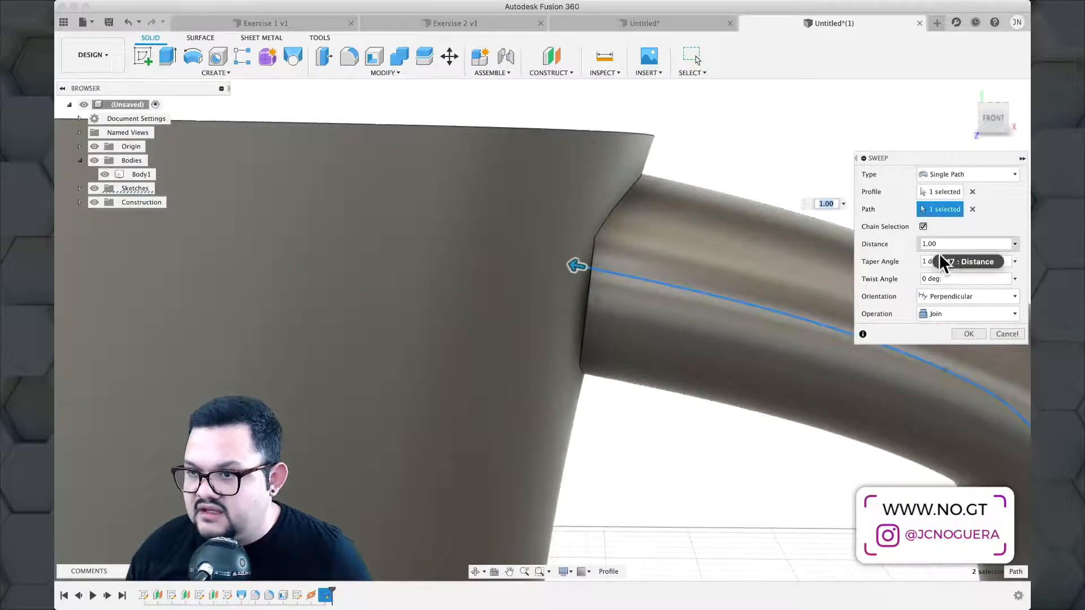
drag(954, 257, 895, 260)
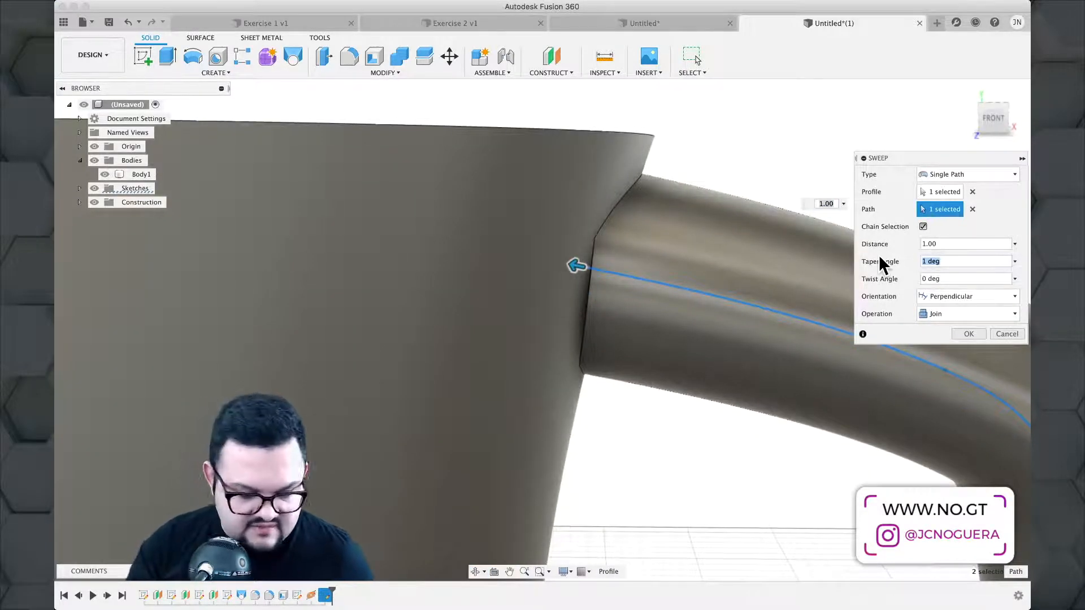
text(0)
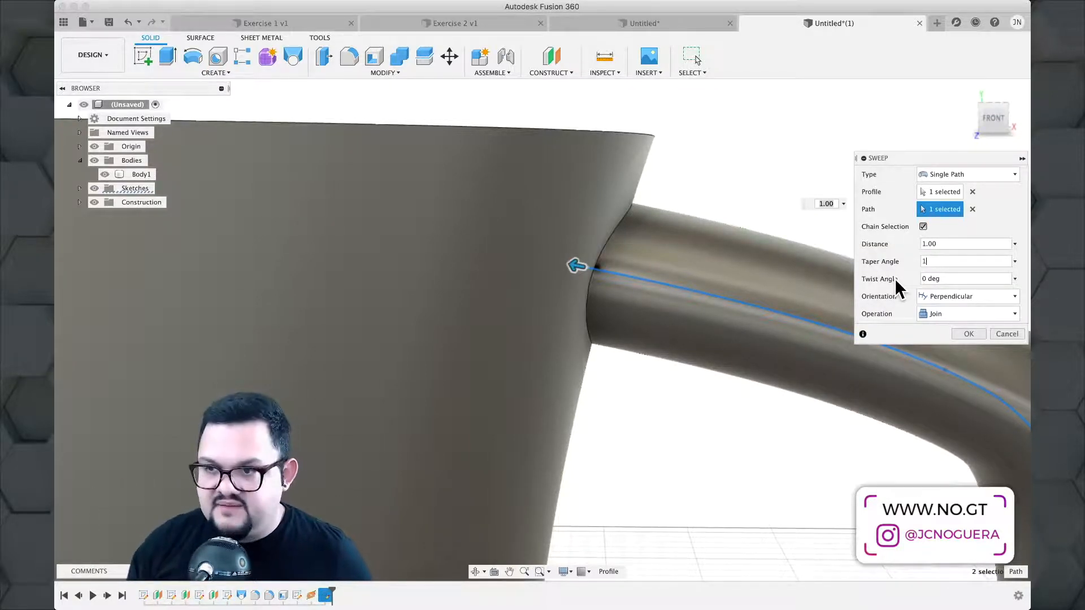
shift+middle_drag(714, 361, 740, 367)
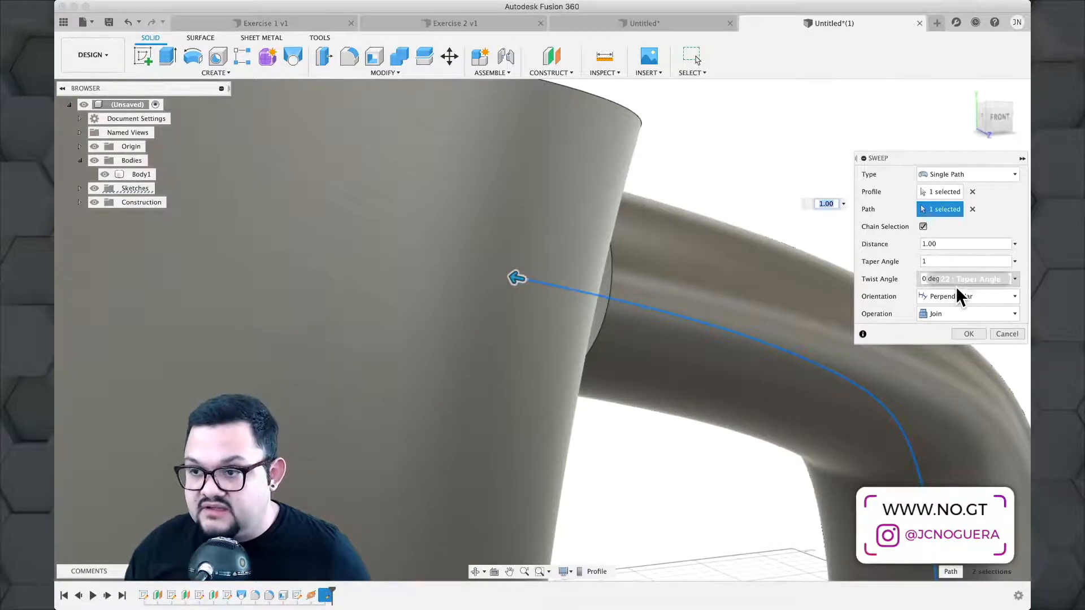
Change the sweep operation to New Body and complete the handle sweep.
scroll(746, 381, down, 2)
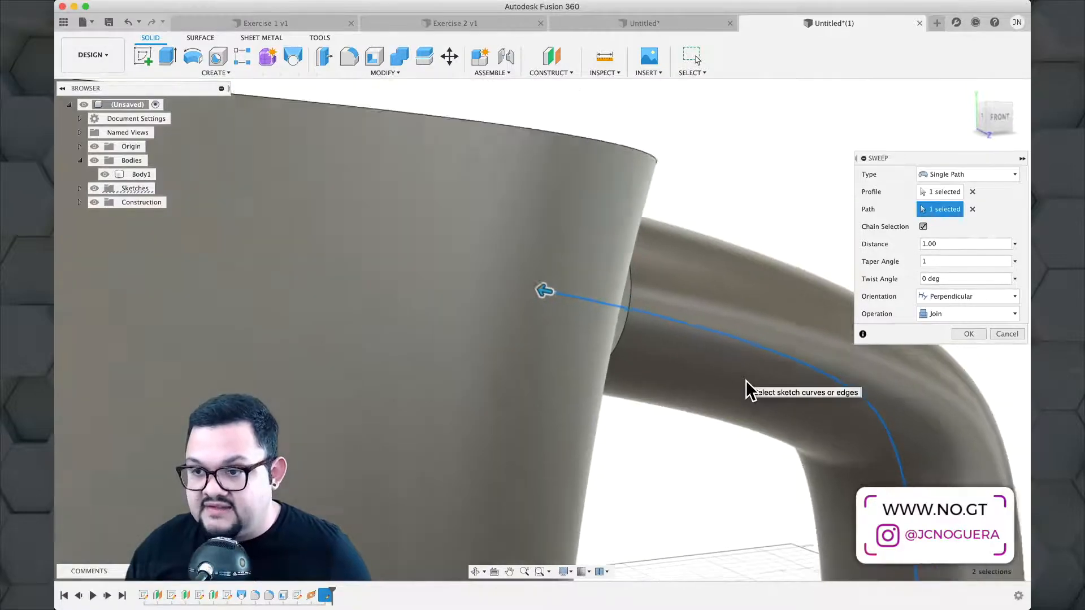
scroll(745, 380, down, 3)
middle_drag(746, 381, 690, 243)
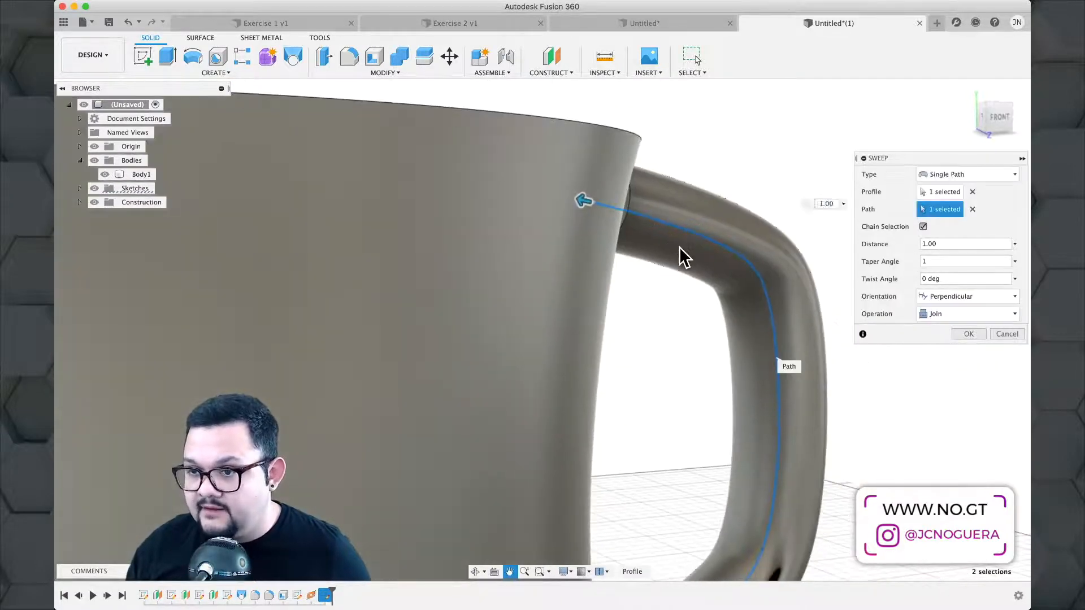
scroll(683, 248, down, 3)
click(959, 315)
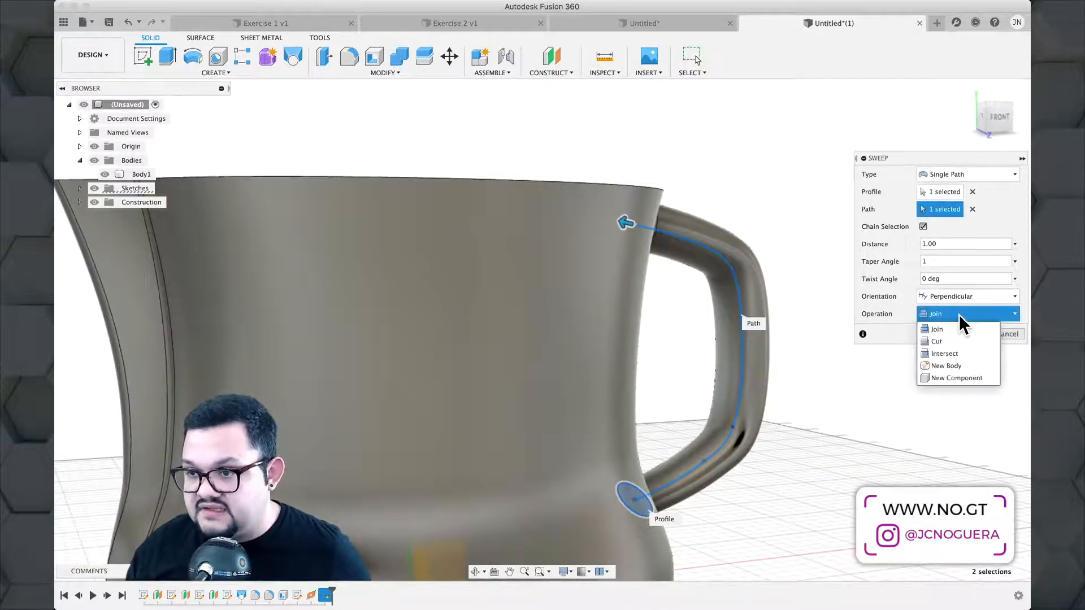
click(958, 365)
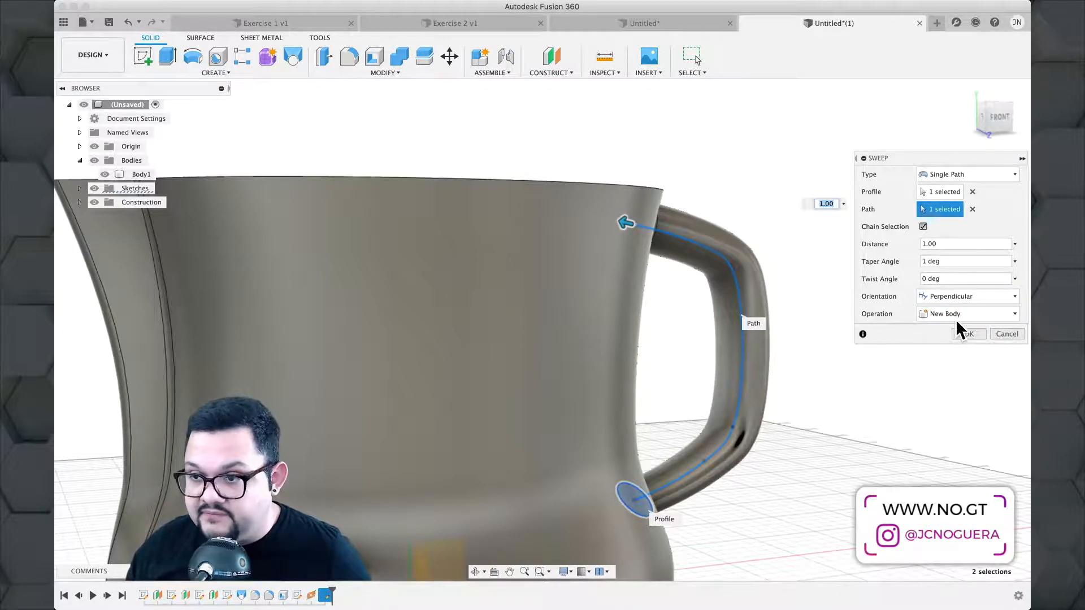
click(967, 334)
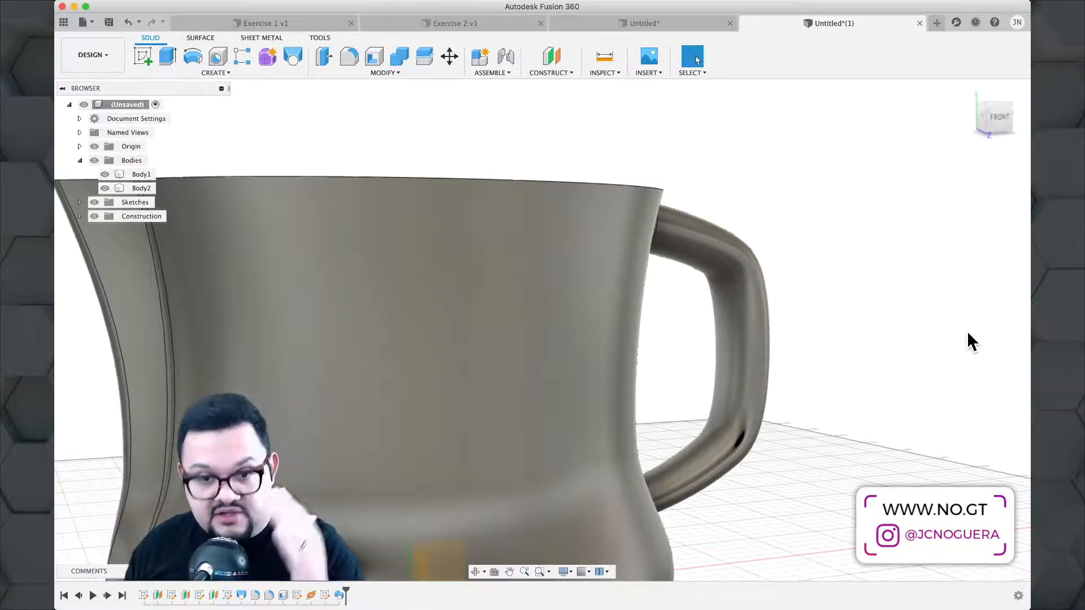
Move the handle body about -11.67 mm in Y and -3.86 mm in Z so both ends pass through the vessel wall.
key(m)
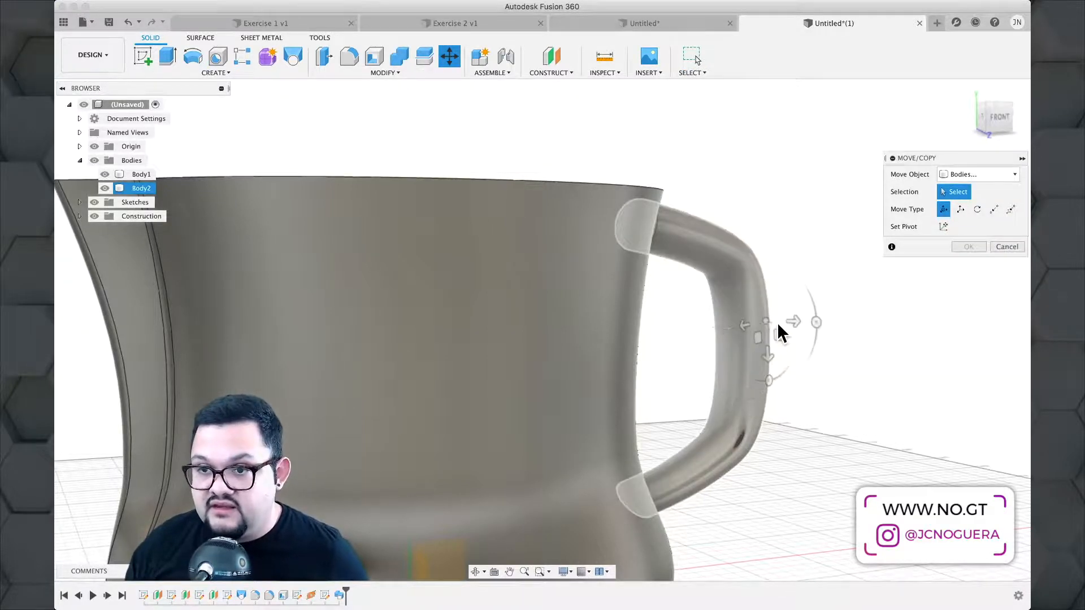
shift+middle_drag(812, 364, 775, 392)
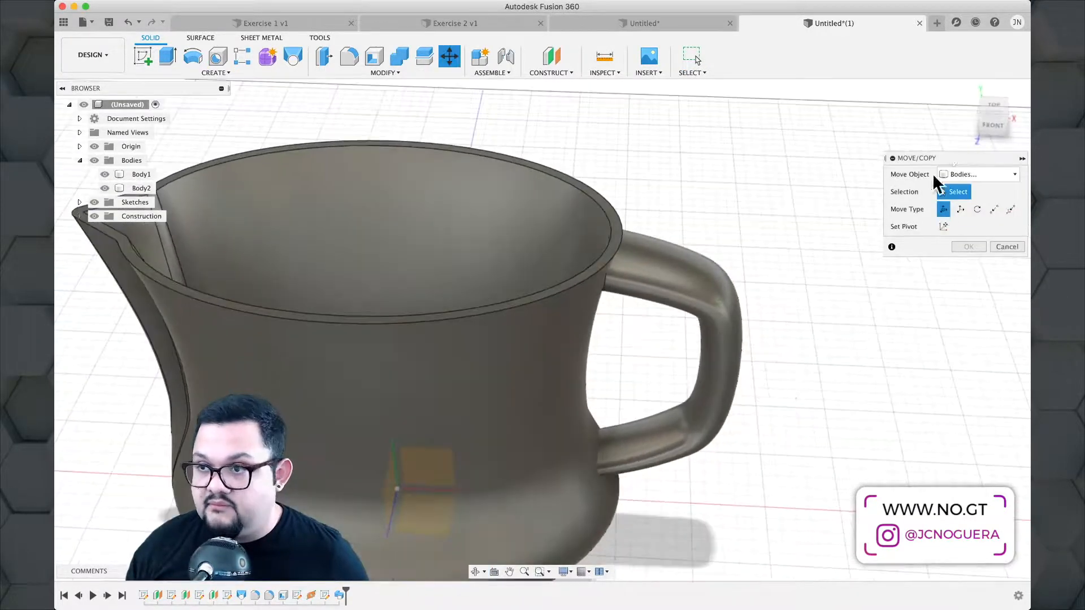
click(678, 249)
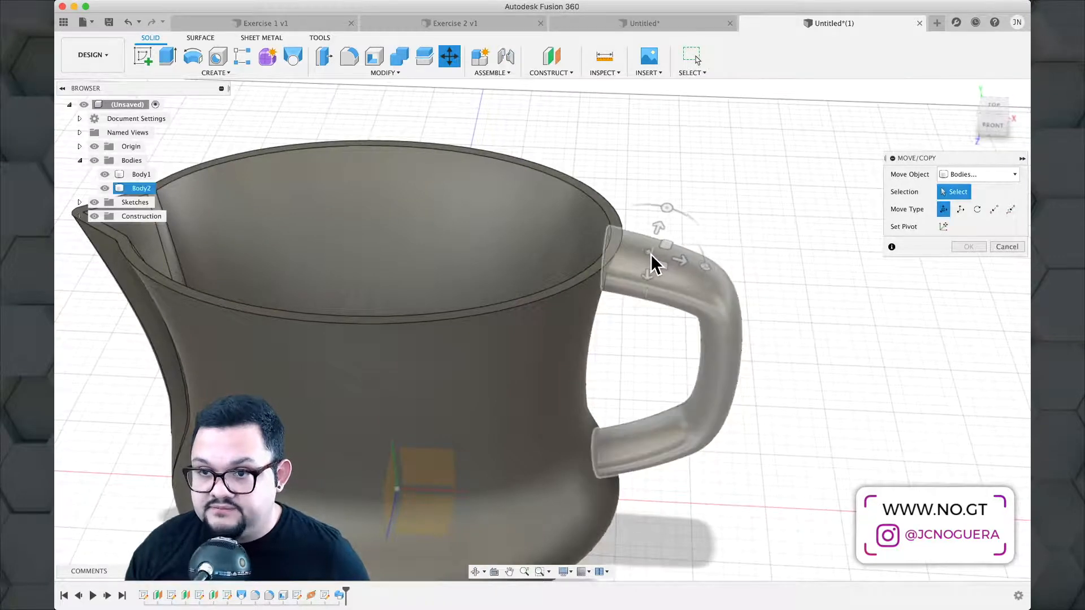
click(648, 252)
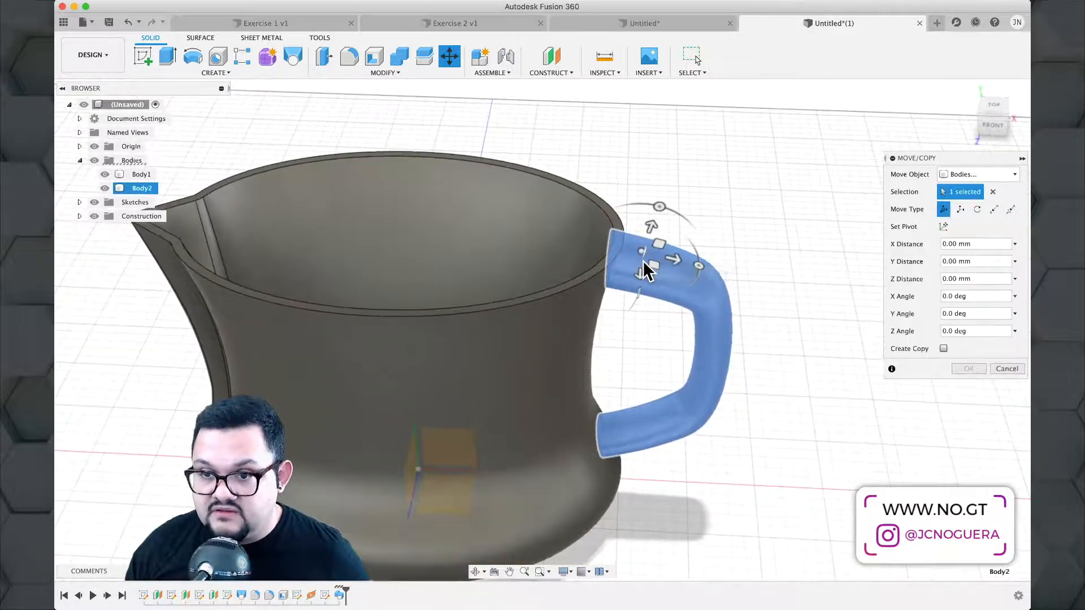
scroll(643, 263, up, 2)
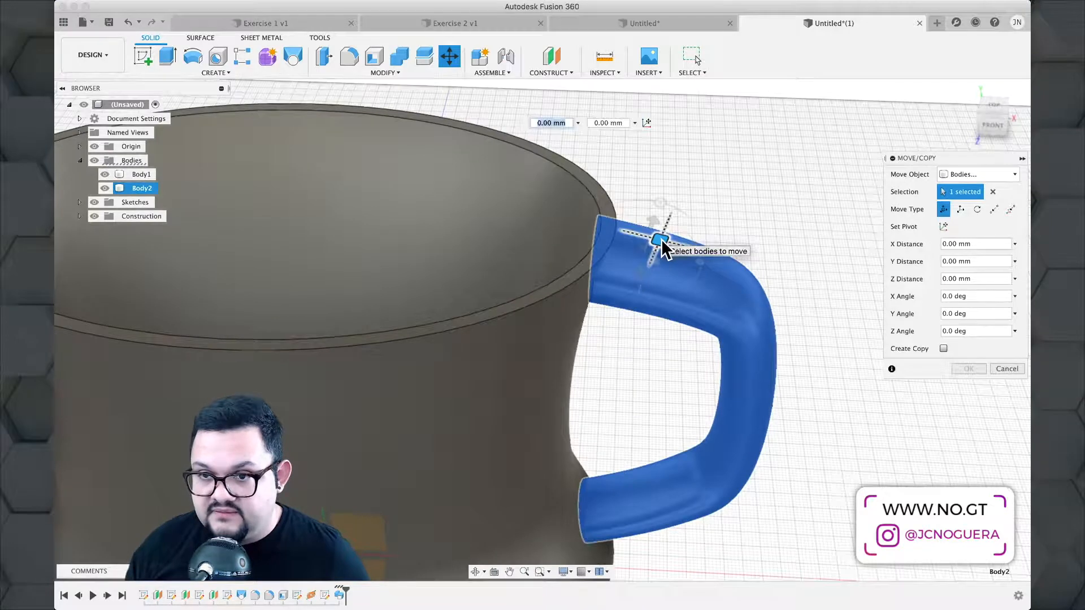
drag(661, 238, 596, 240)
scroll(635, 437, down, 5)
shift+middle_drag(634, 433, 734, 435)
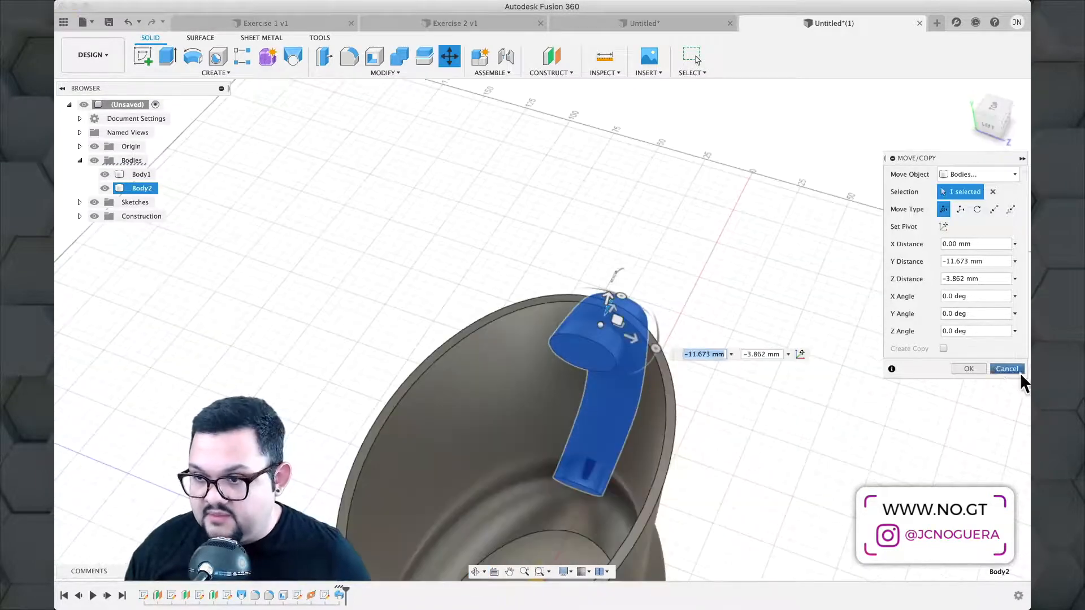
click(969, 368)
scroll(591, 459, up, 1)
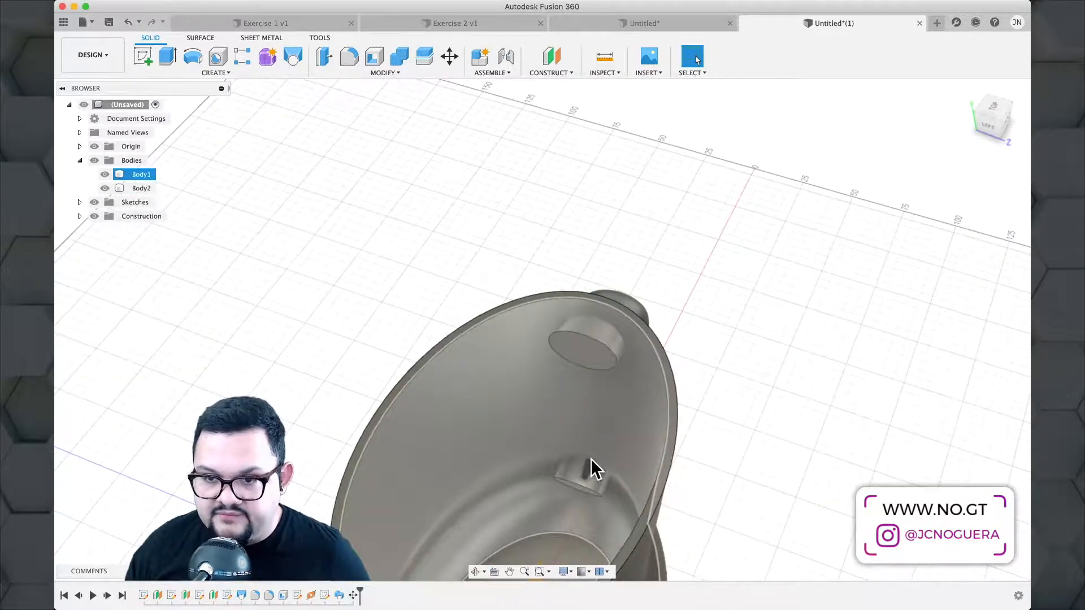
shift+middle_drag(589, 466, 499, 157)
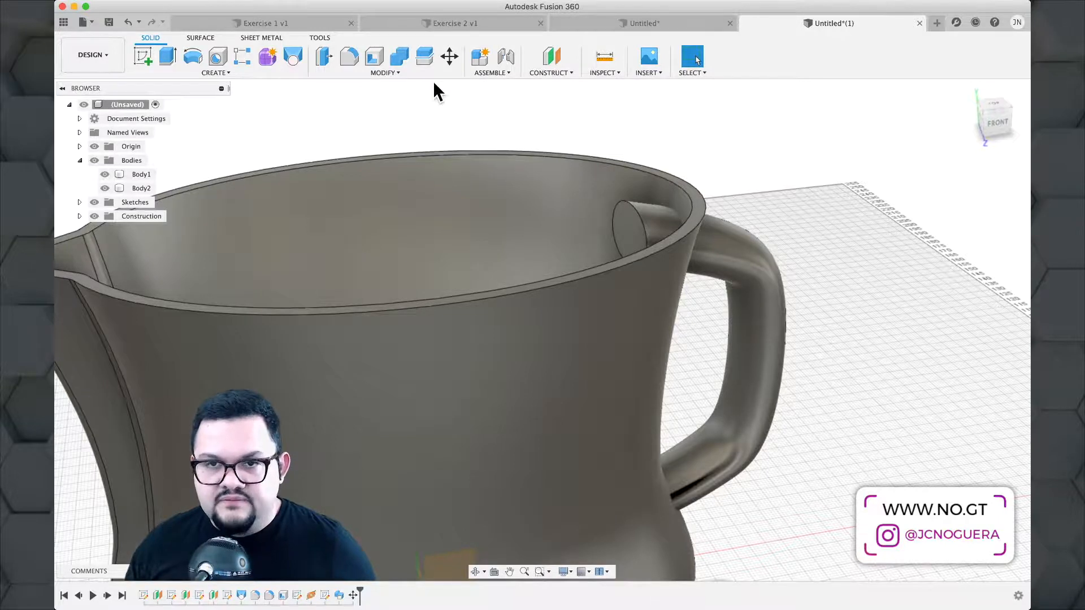
Set up a Combine with the handle as the target body and the vessel as the tool body.
click(404, 72)
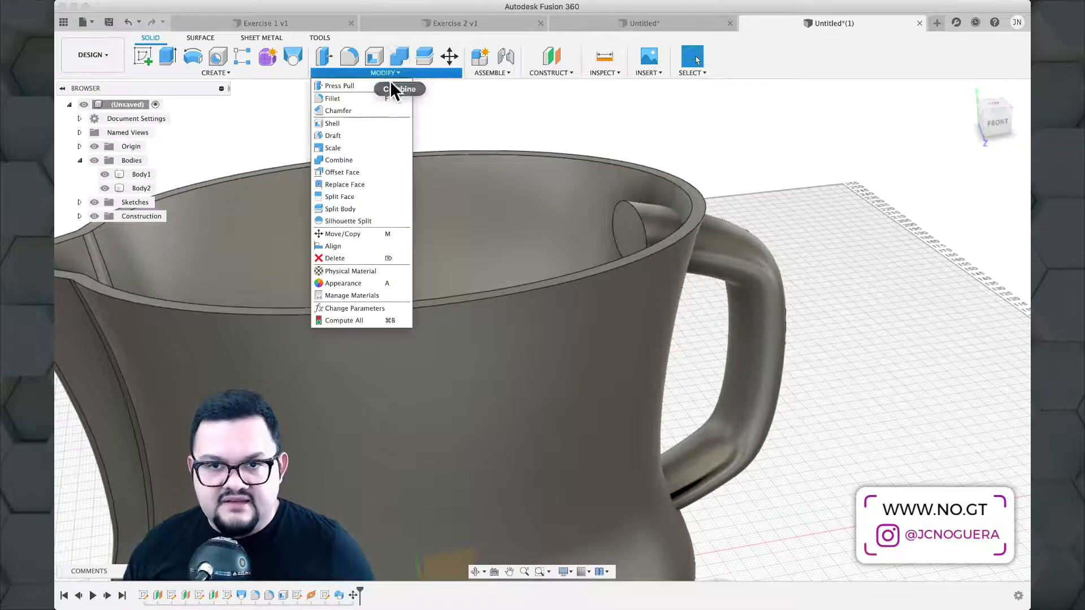
click(339, 161)
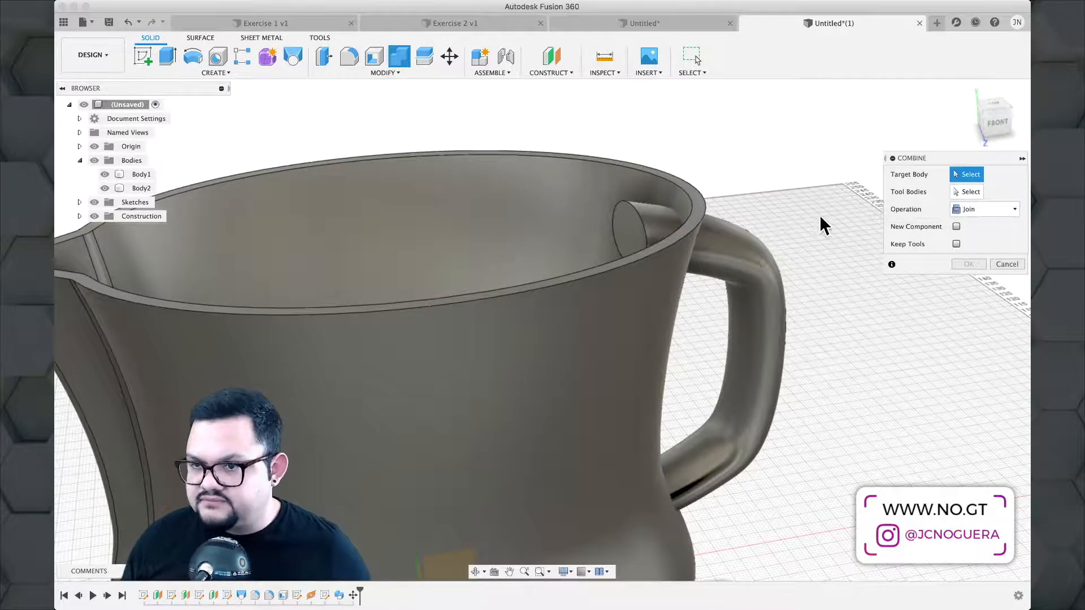
shift+middle_drag(815, 219, 788, 238)
scroll(782, 257, down, 2)
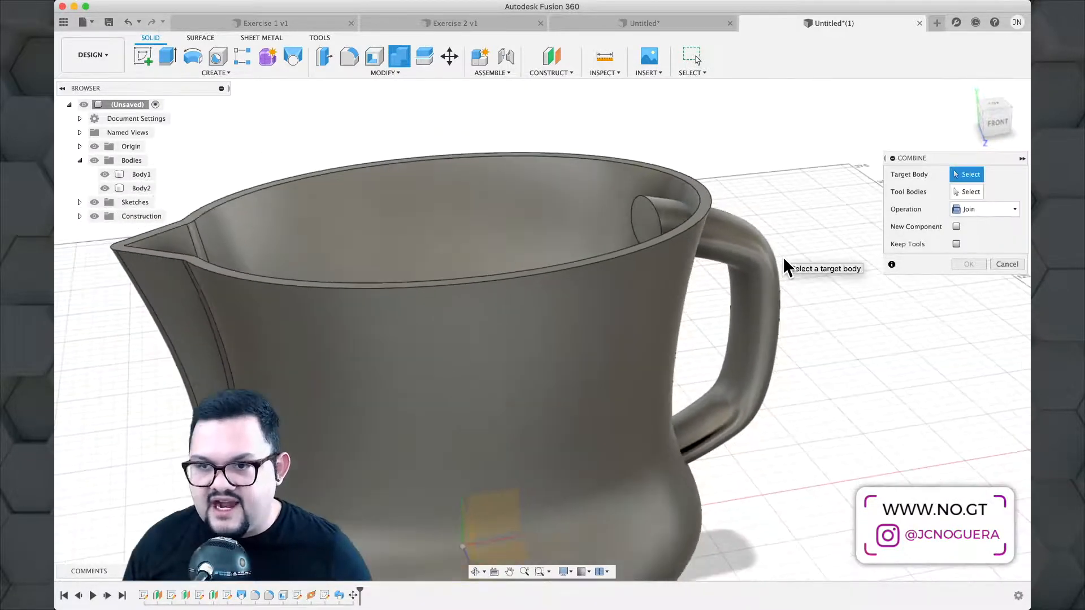
scroll(782, 256, up, 4)
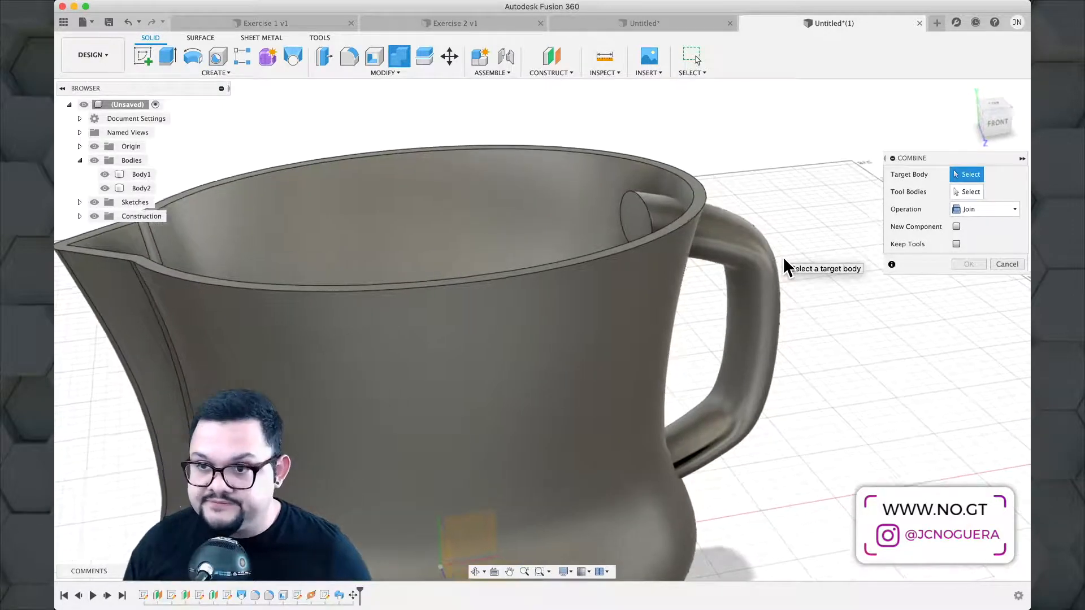
click(749, 256)
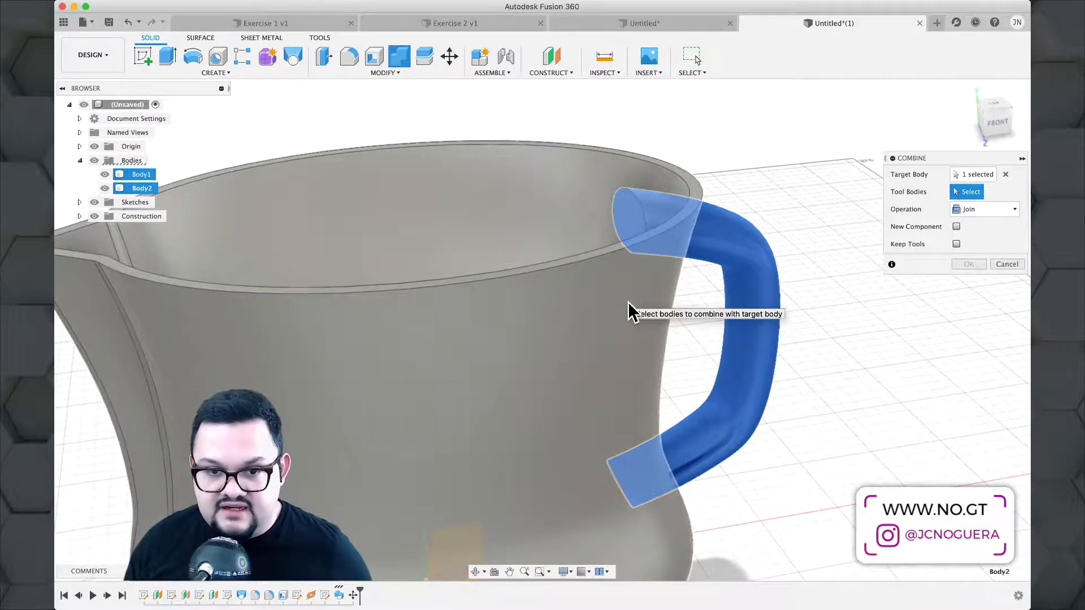
click(628, 302)
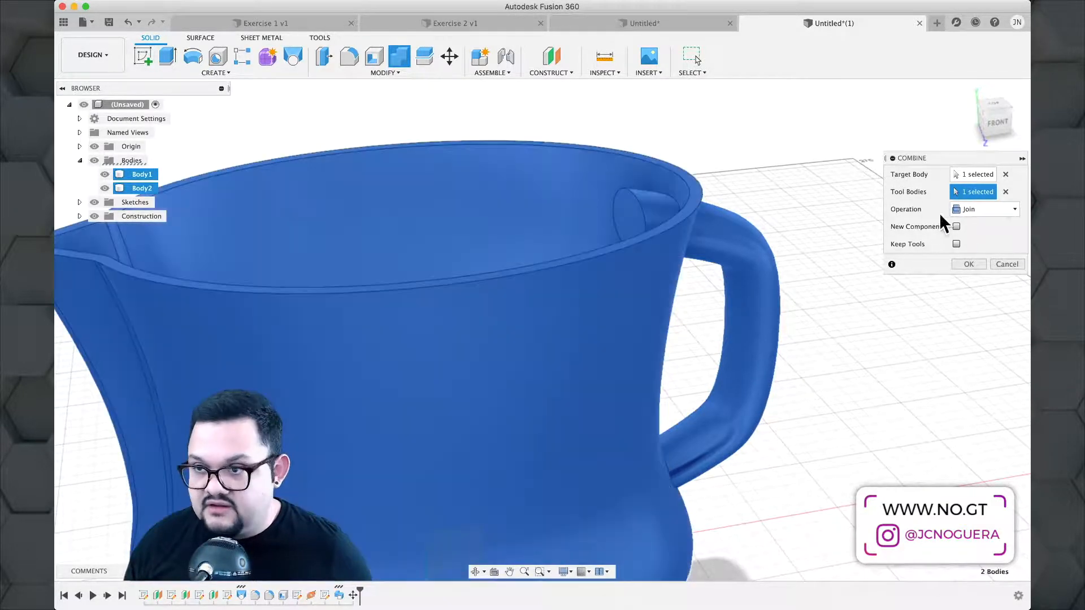
Cut the handle with the vessel wall using the Cut operation with Keep Tools enabled.
click(981, 212)
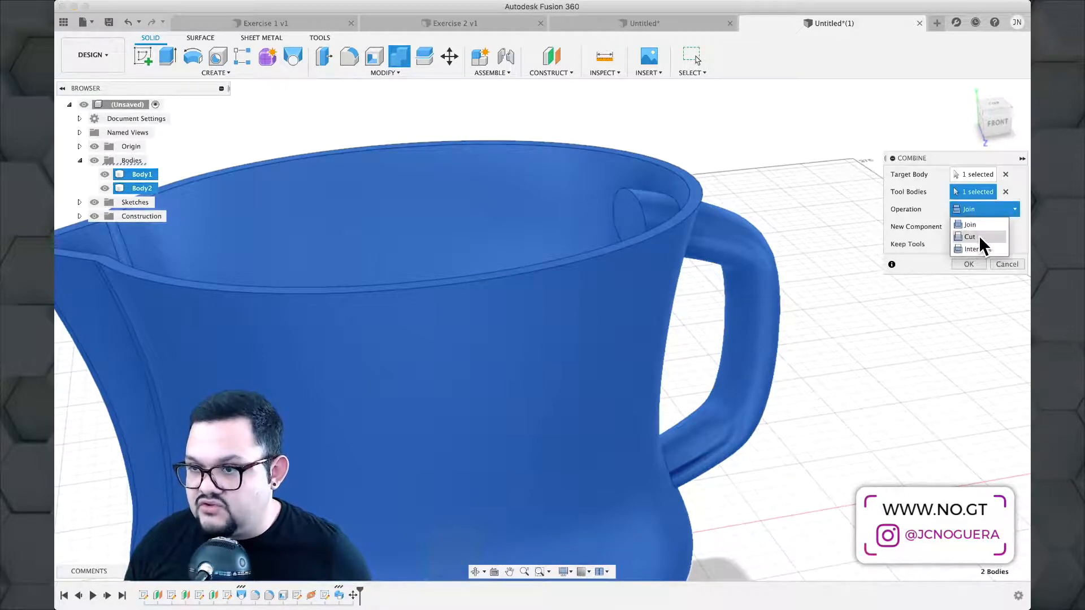
click(980, 236)
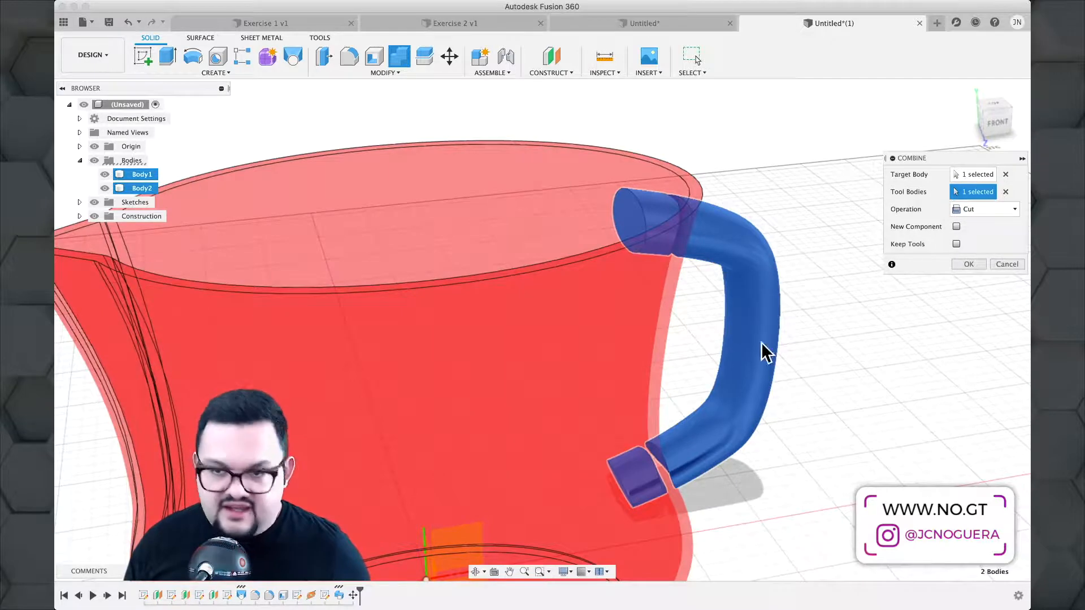
scroll(733, 469, up, 3)
shift+middle_drag(733, 469, 706, 433)
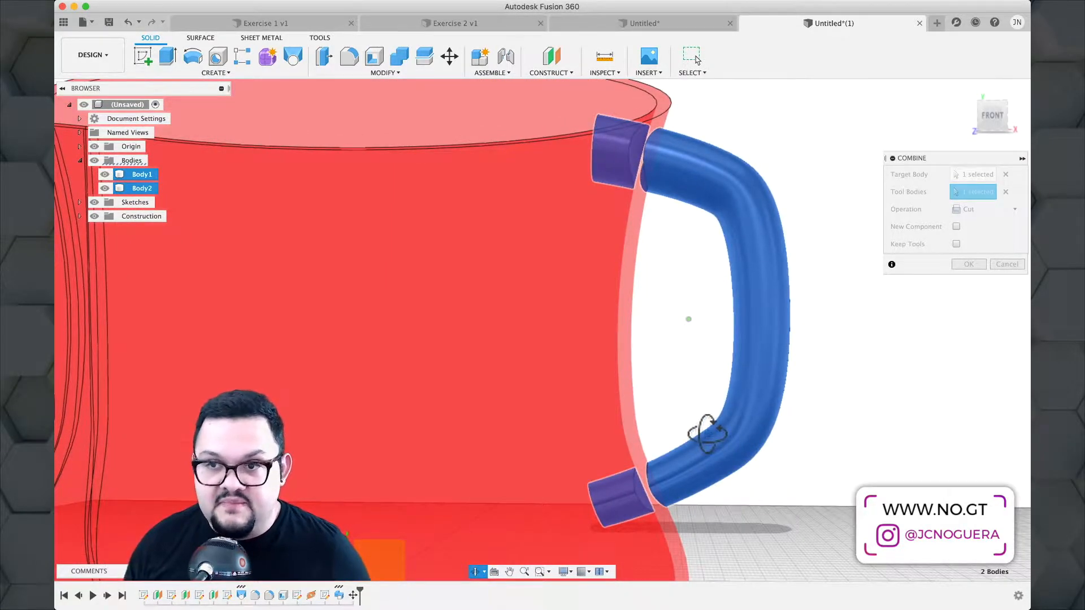
shift+middle_drag(707, 432, 735, 475)
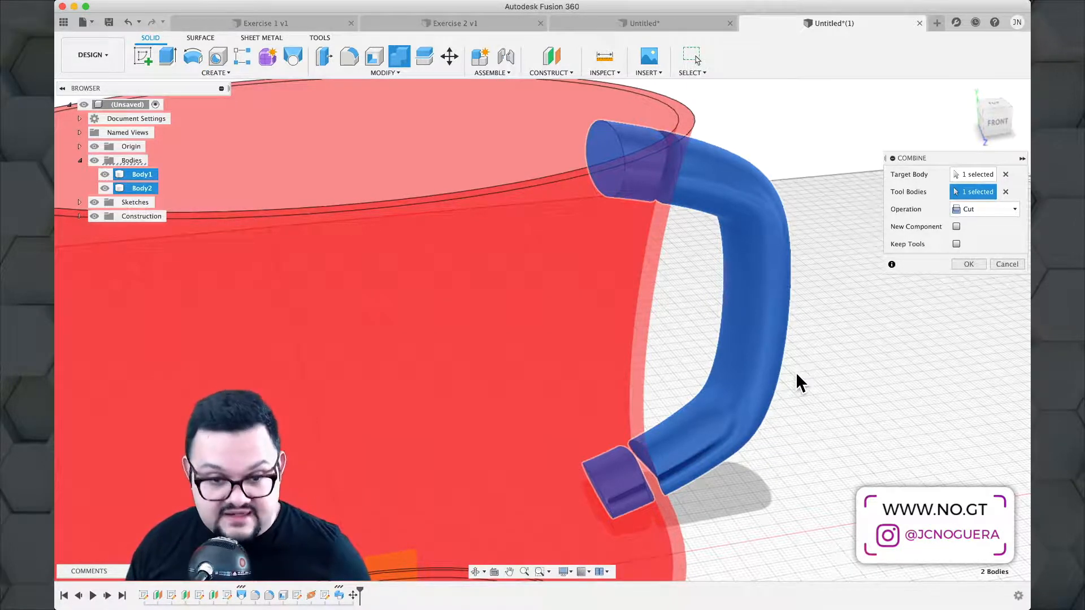
click(962, 263)
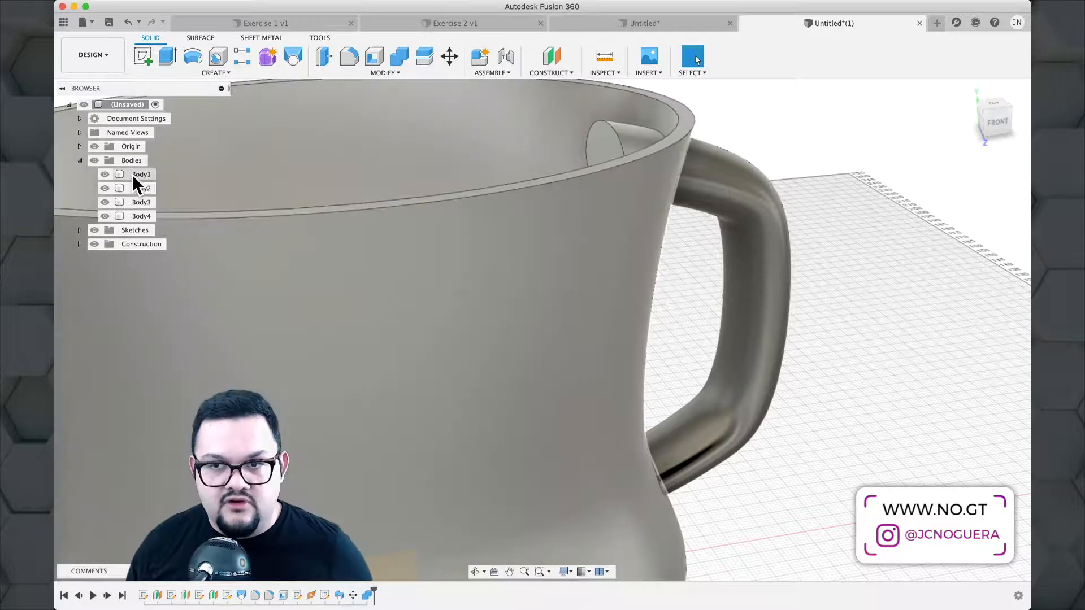
Identify the bodies split by the cut and remove the two handle stubs inside the vessel with the Remove command.
click(132, 174)
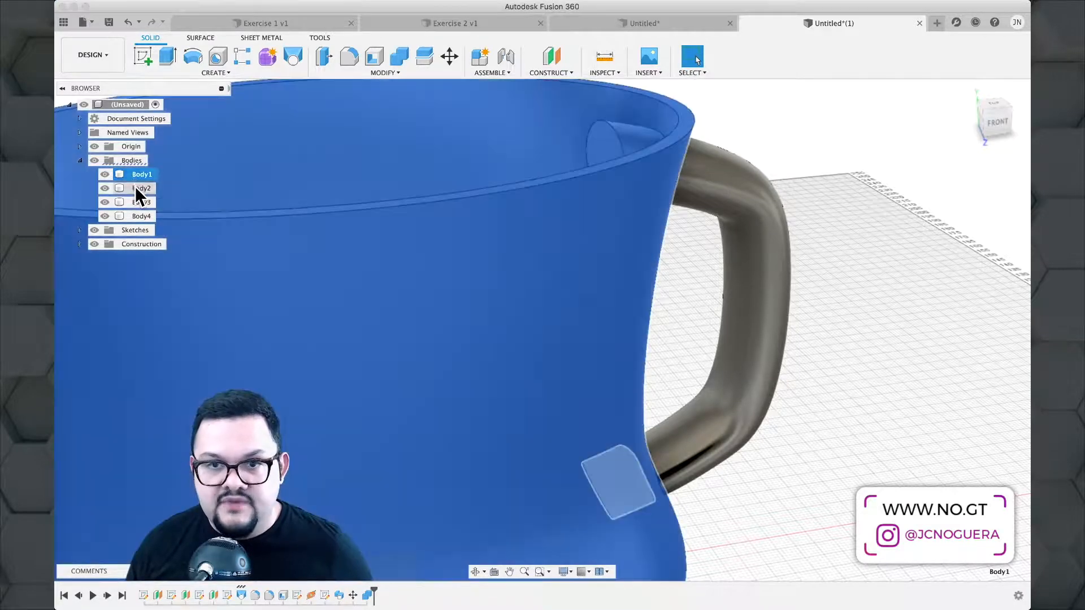
click(134, 186)
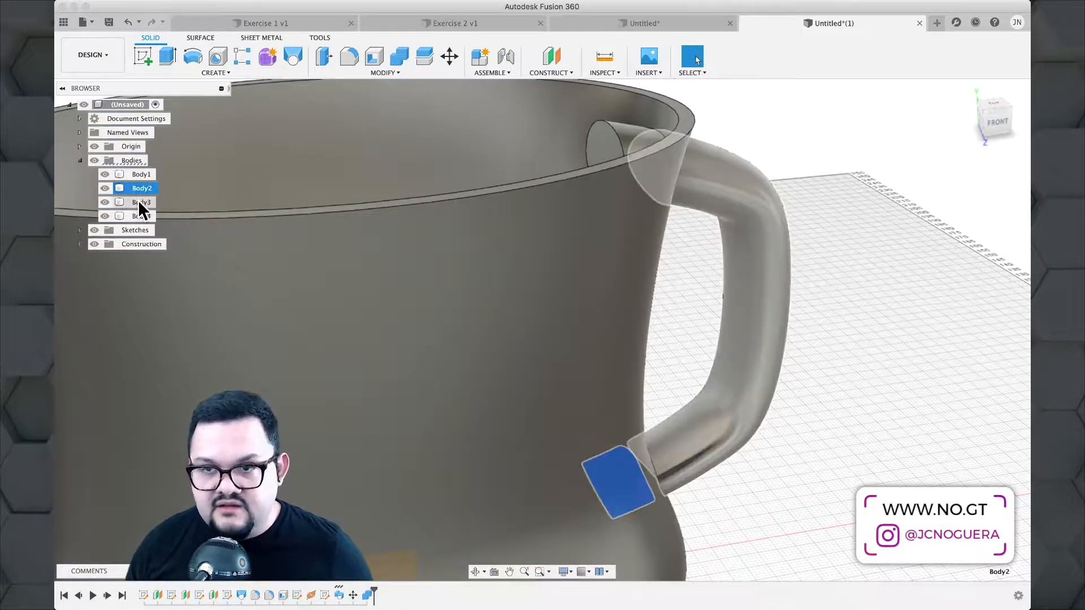
click(139, 203)
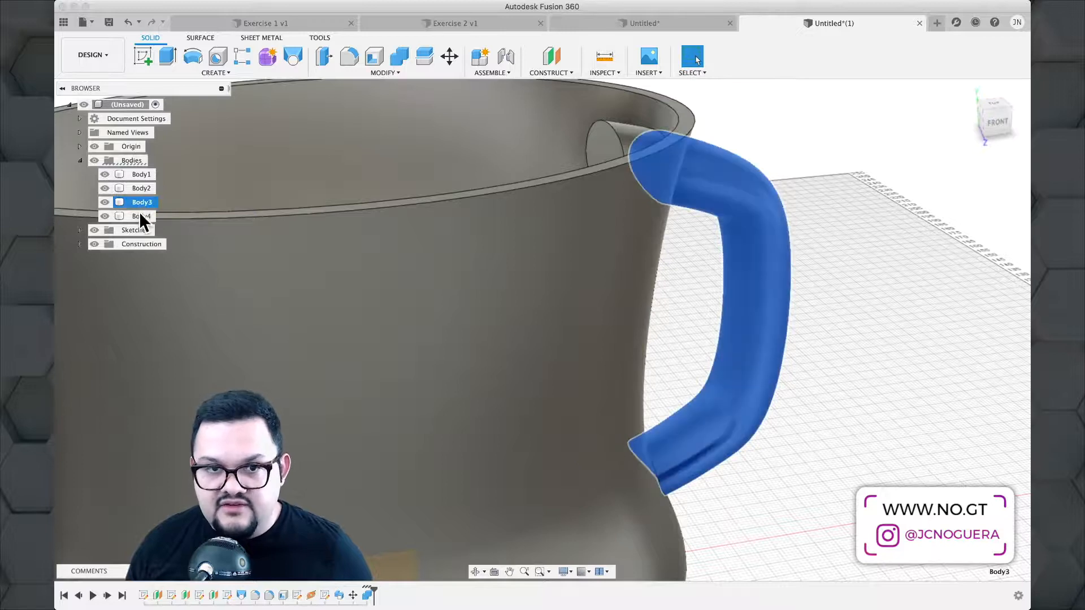
click(140, 216)
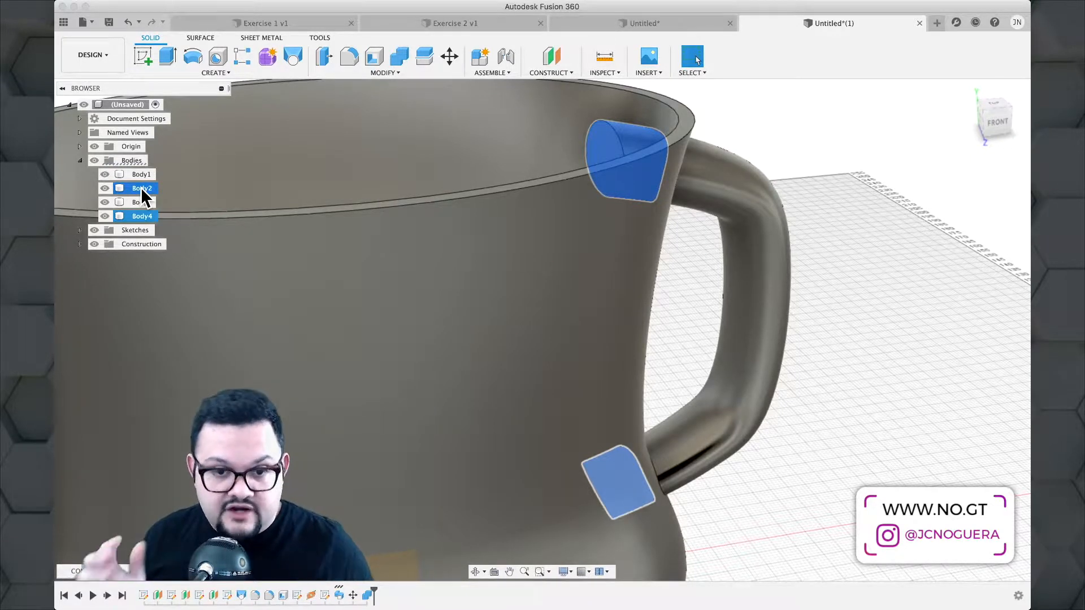
right_click(141, 187)
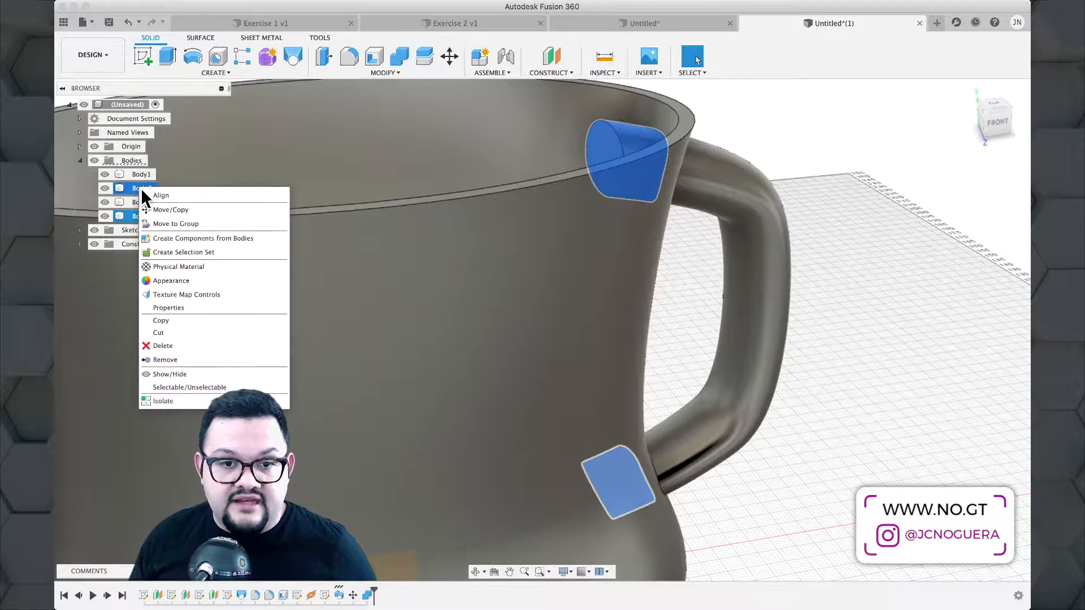
click(164, 360)
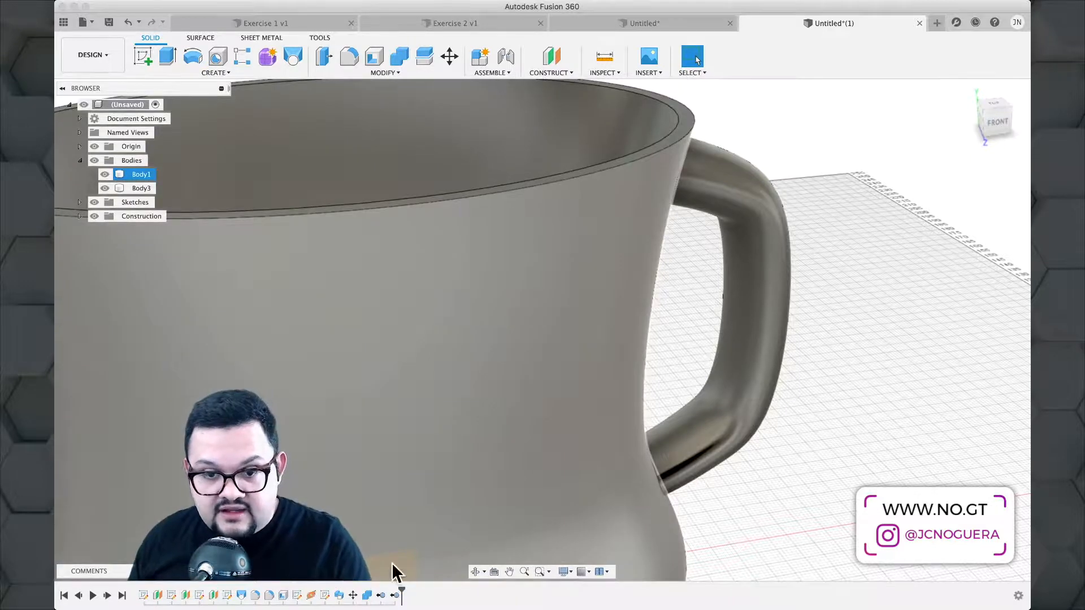
click(397, 598)
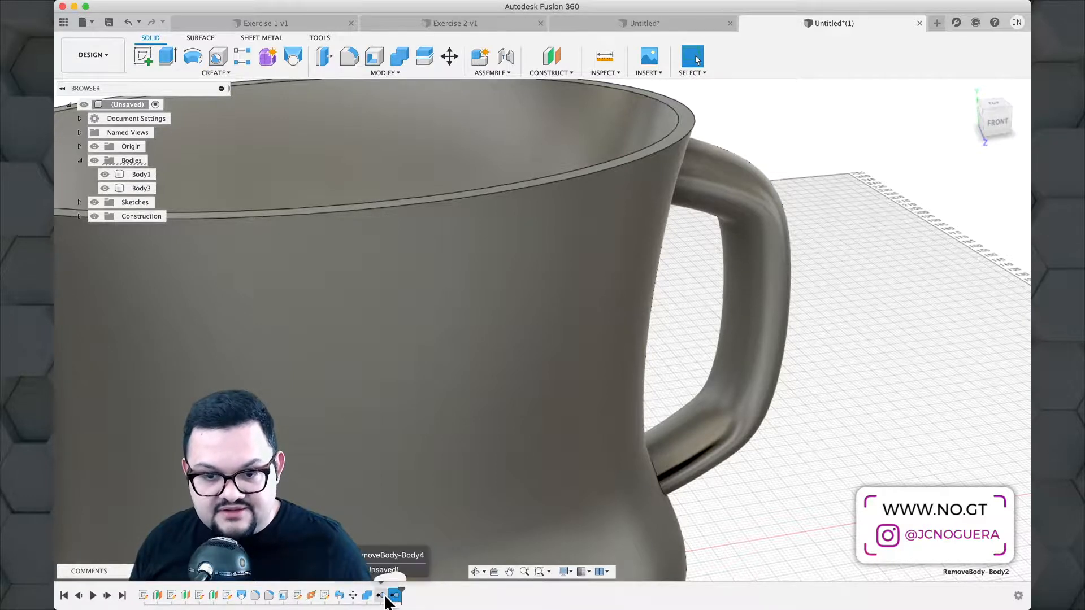
click(396, 598)
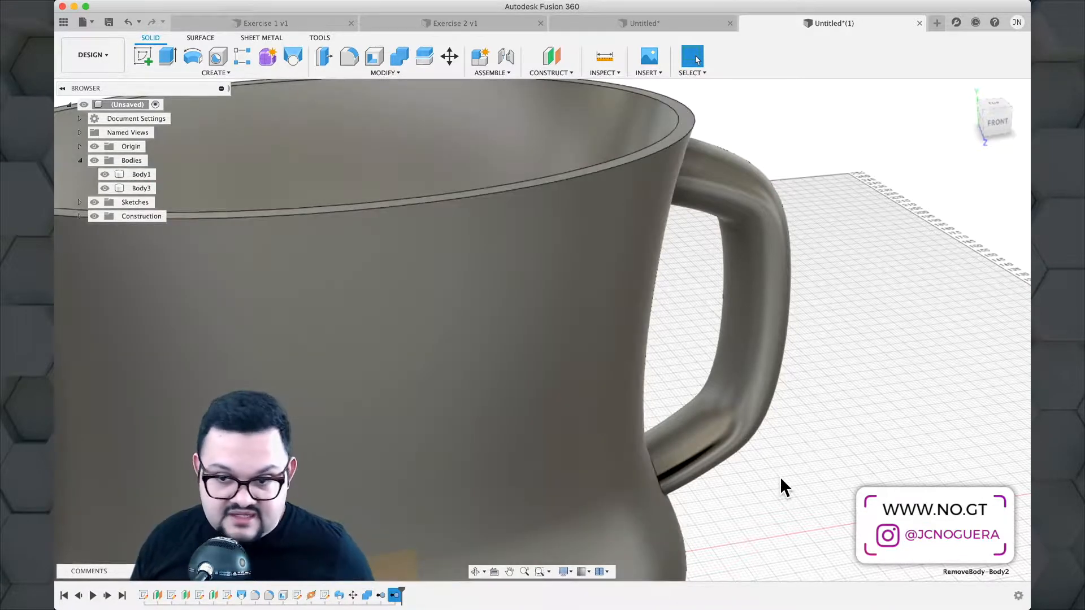
Combine the vessel and the trimmed handle into one body using the Join operation with Keep Tools turned off.
scroll(779, 476, down, 2)
shift+middle_drag(779, 476, 723, 471)
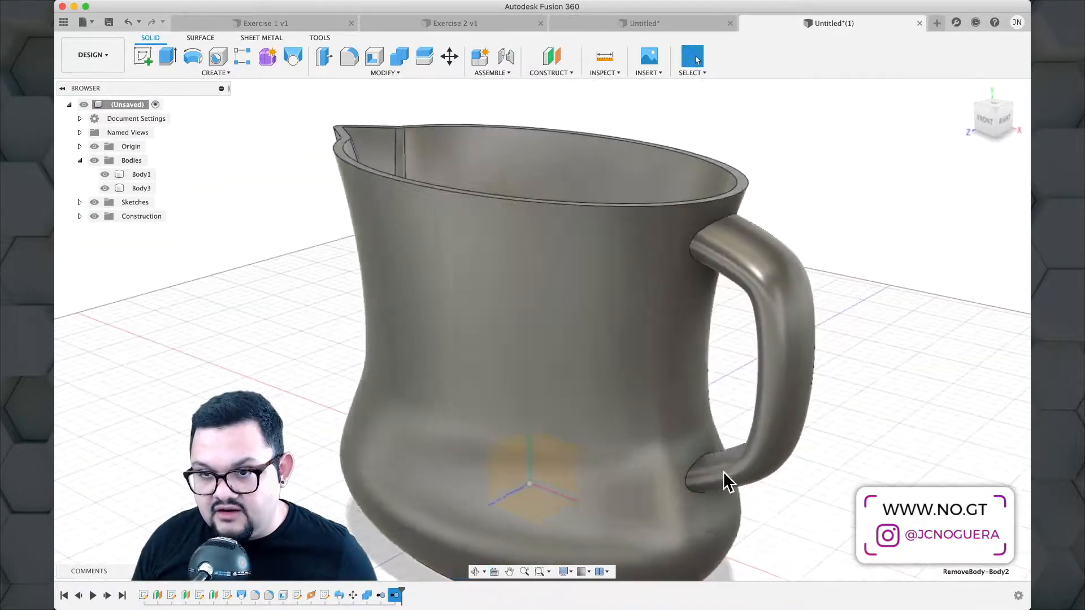
click(723, 471)
key(Escape)
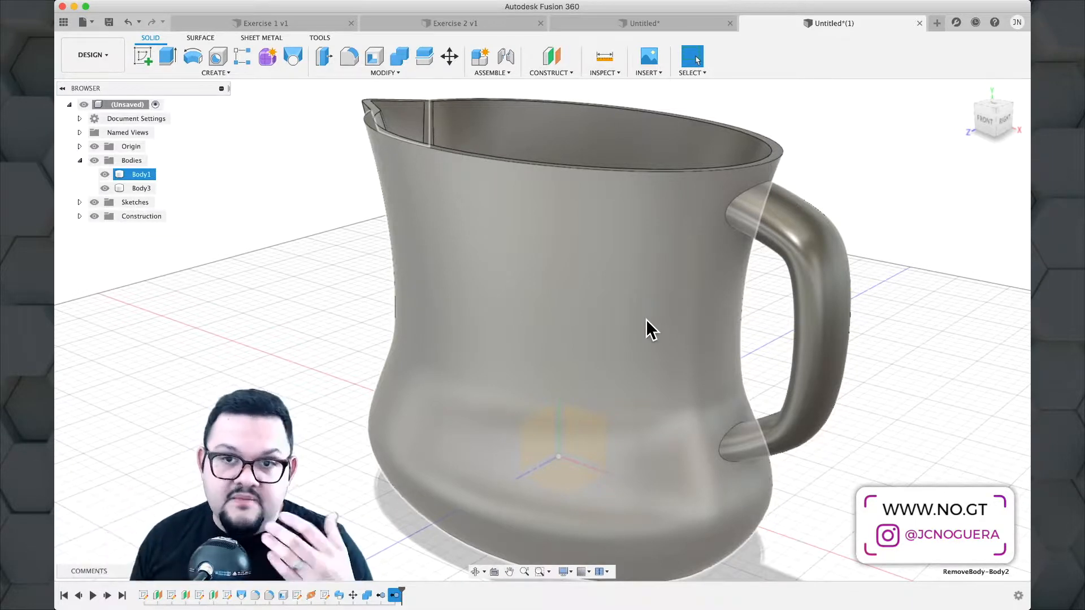
click(396, 59)
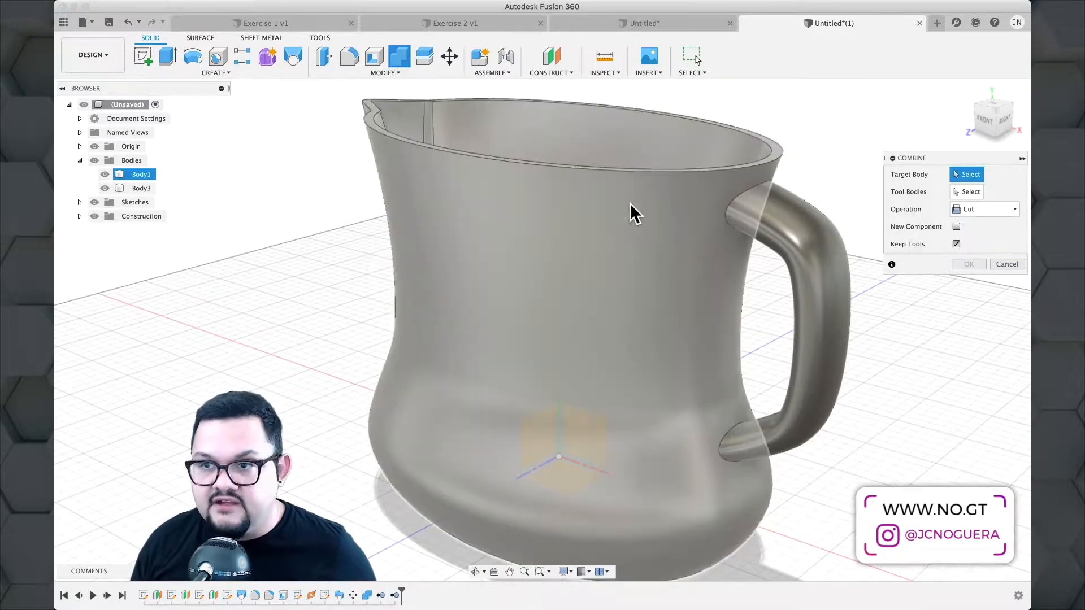
click(679, 243)
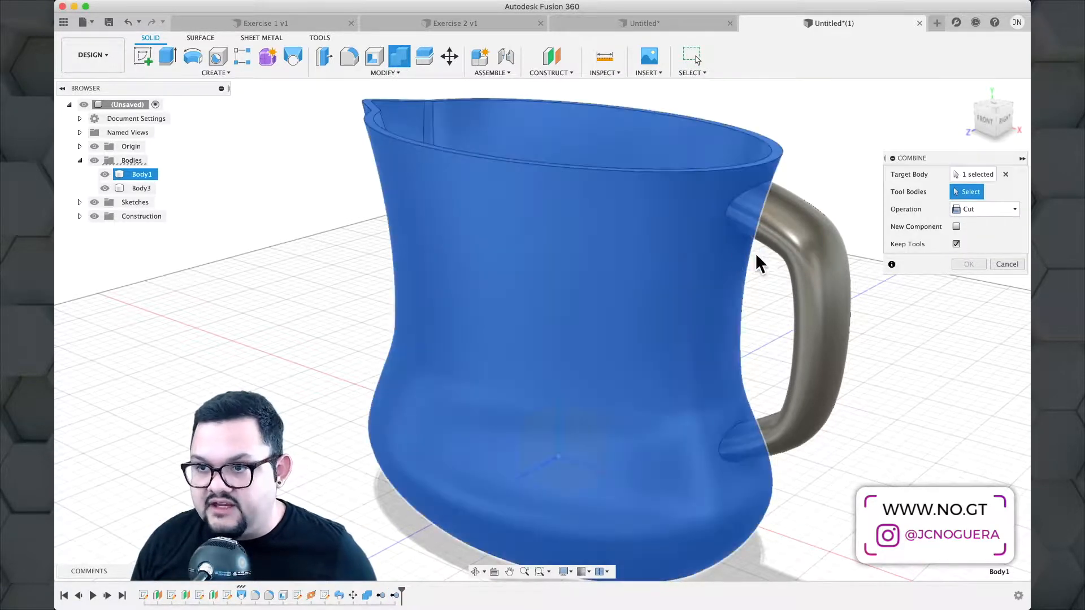
click(808, 246)
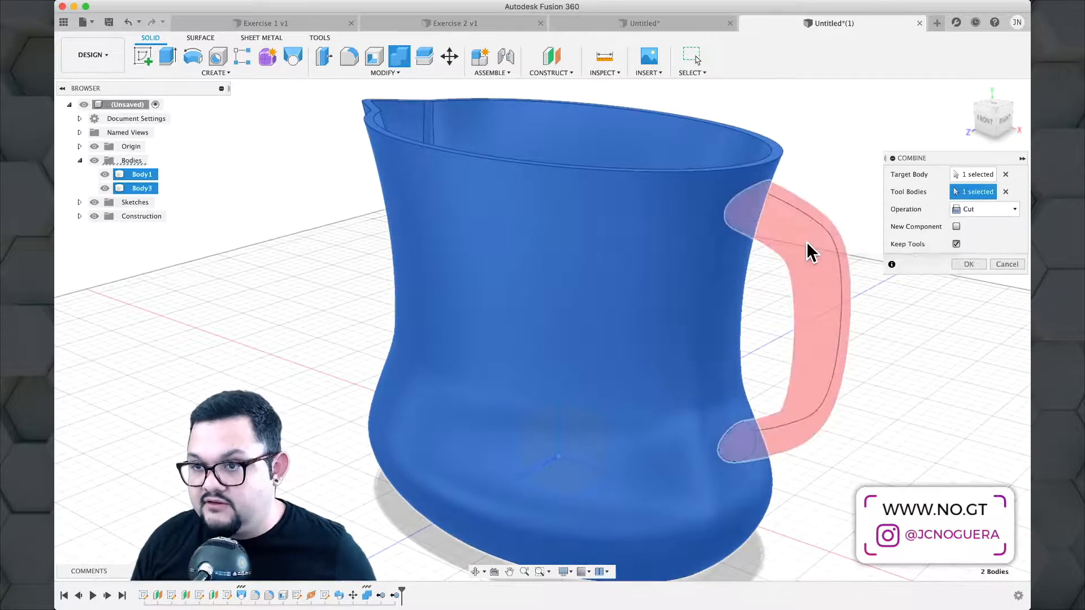
click(989, 208)
click(977, 223)
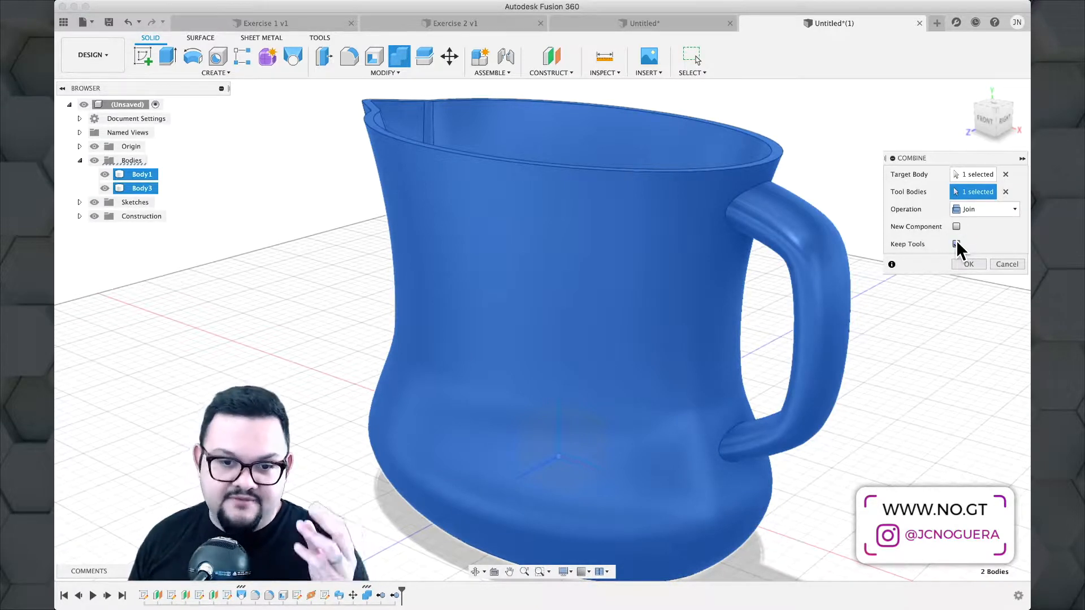
click(956, 244)
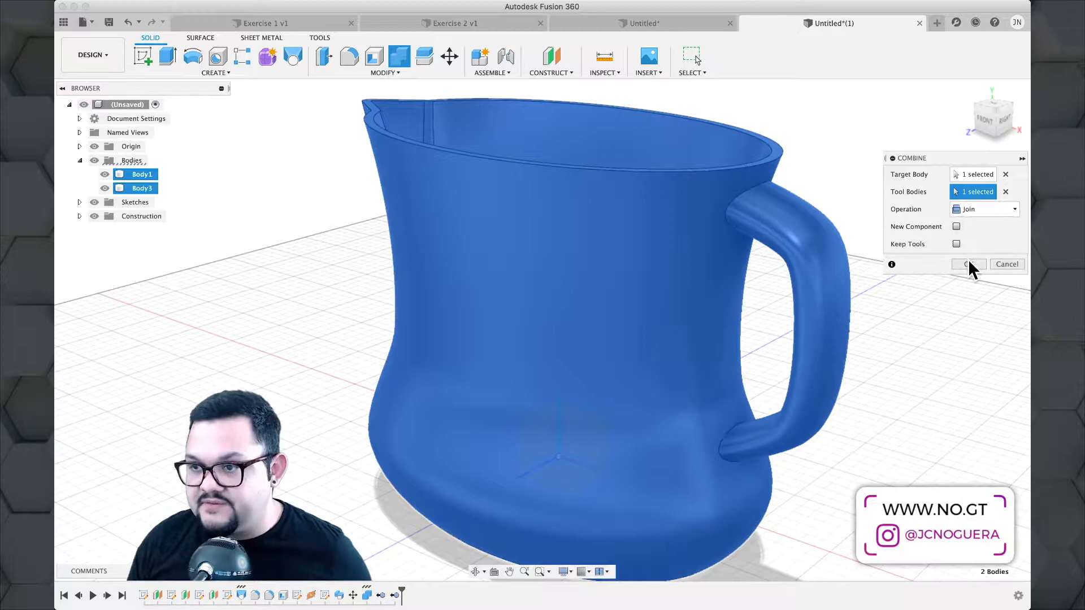
click(968, 265)
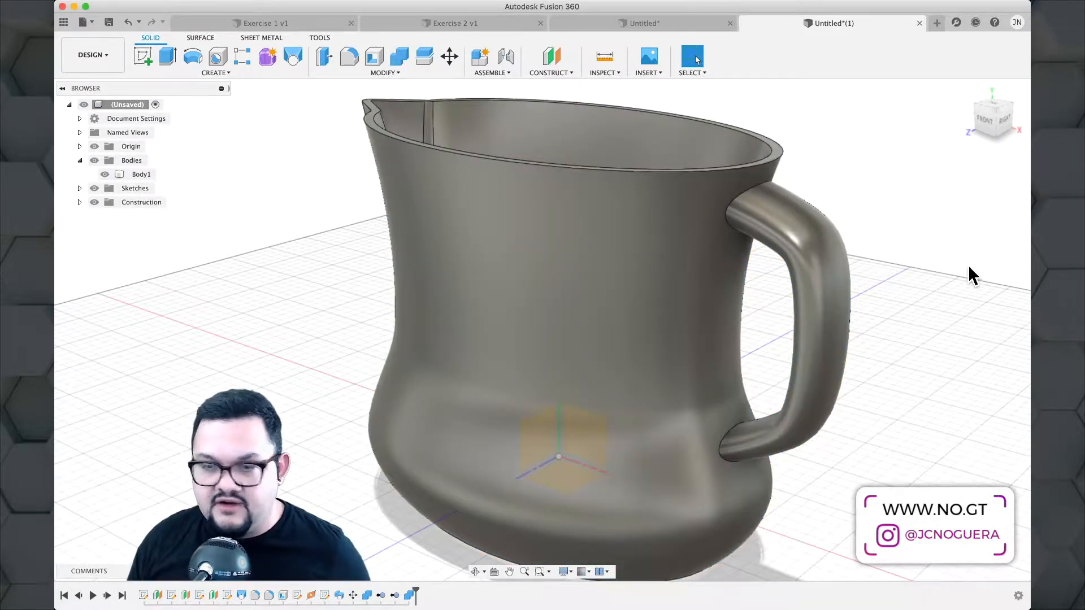
Fillet the two edges where the handle's upper and lower ends meet the vessel wall with a 3 mm radius.
mouse_move(892, 266)
shift+middle_down()
mouse_move(928, 257)
mouse_move(722, 262)
mouse_move(901, 255)
mouse_move(894, 260)
shift+middle_up()
scroll(894, 260, up, 5)
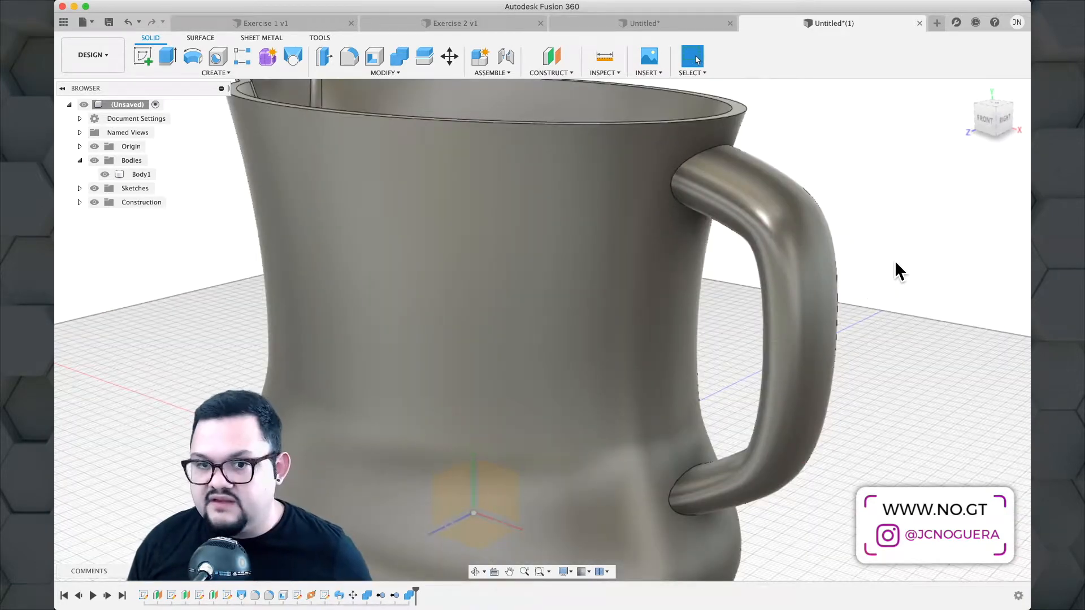
key(f)
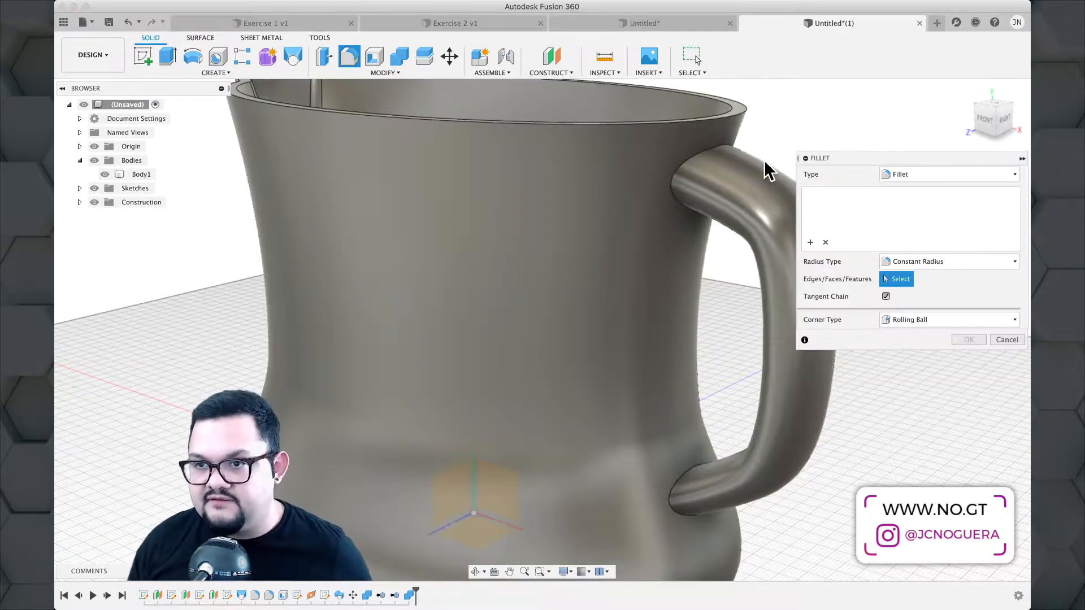
click(698, 158)
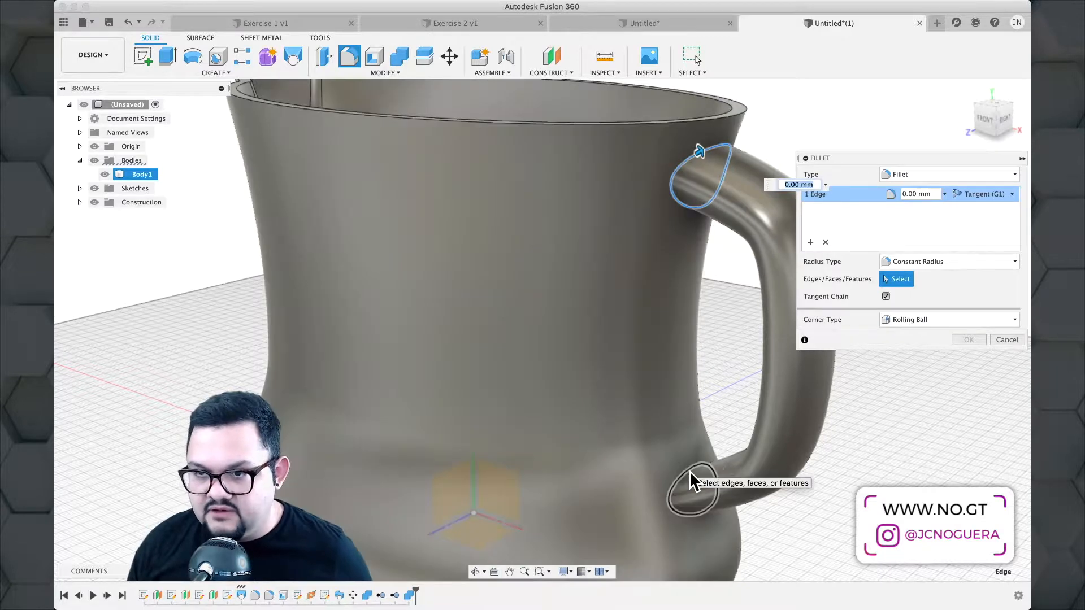
click(691, 471)
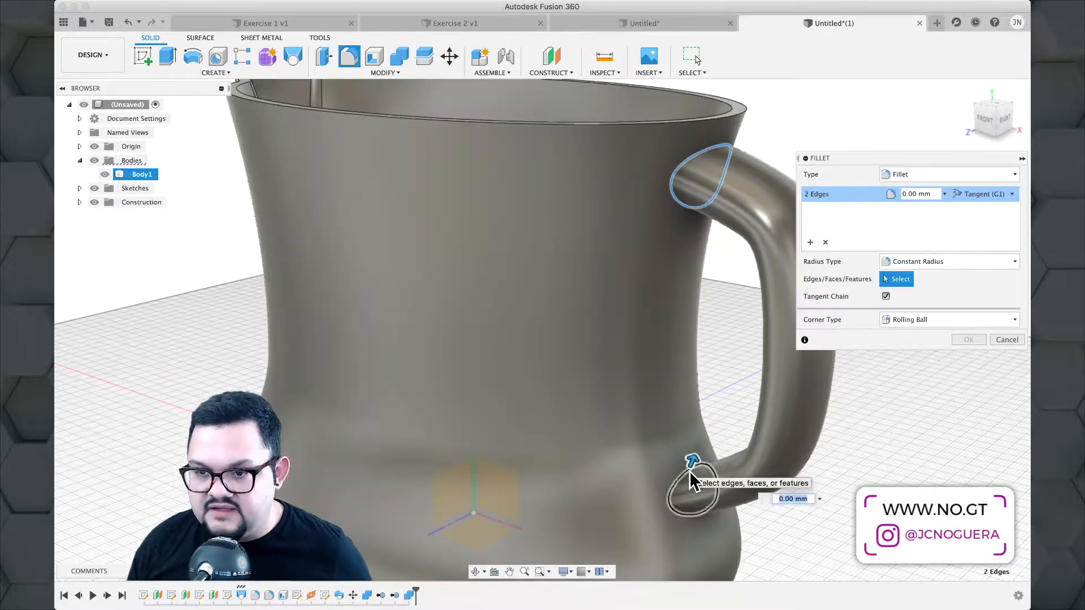
text(3)
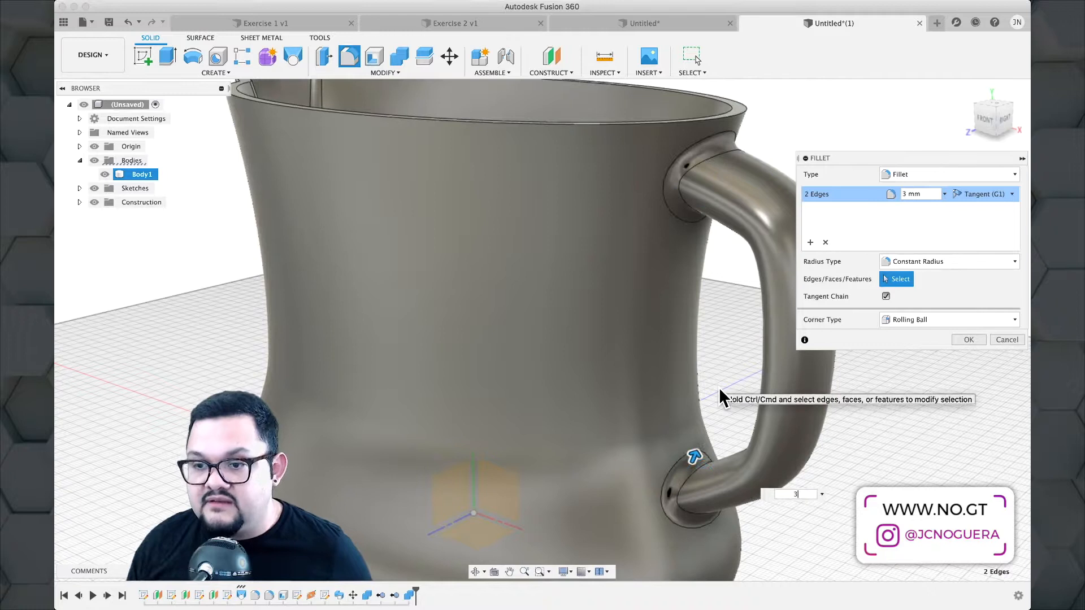
click(967, 337)
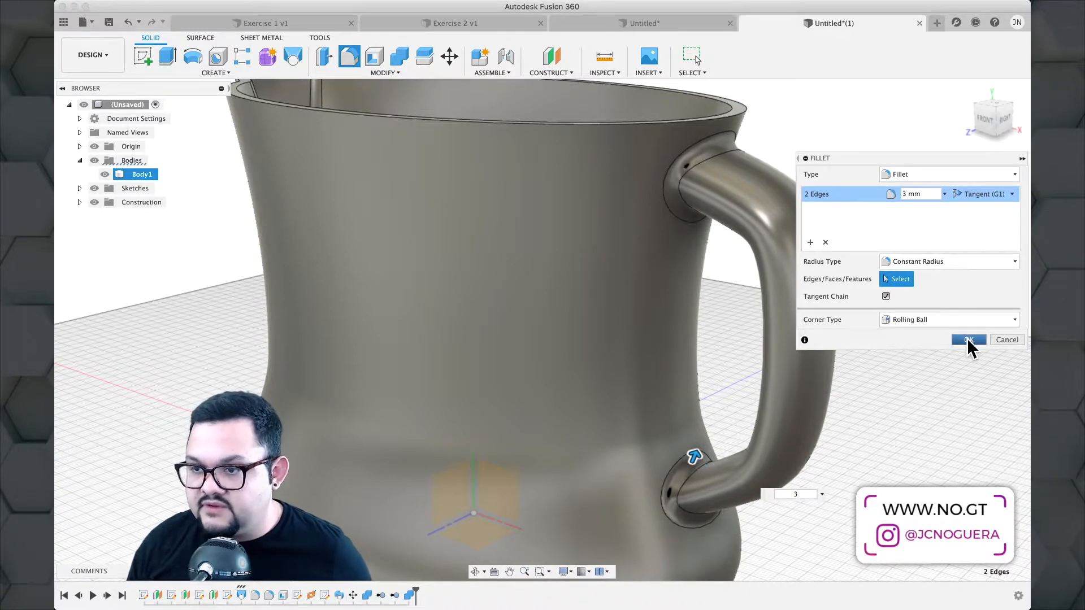
scroll(926, 316, down, 3)
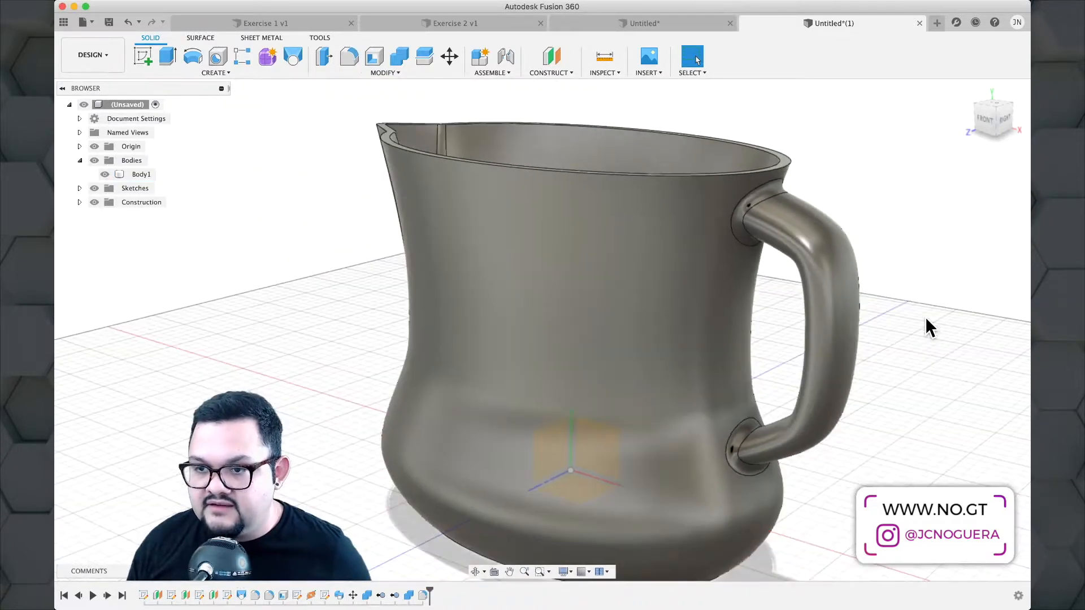
shift+middle_drag(924, 316, 802, 330)
scroll(524, 209, up, 6)
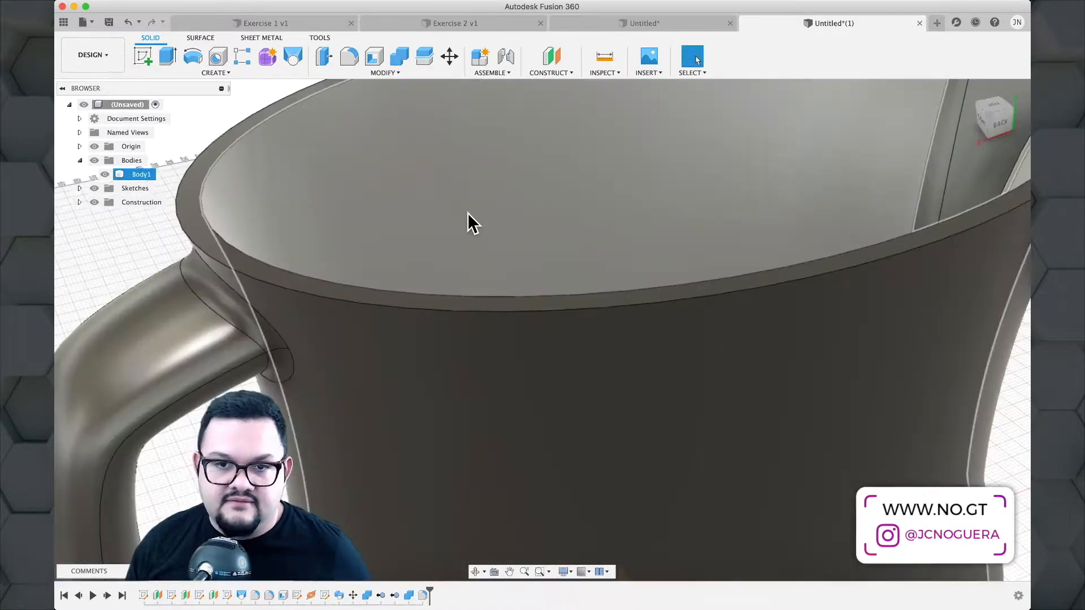
scroll(380, 288, down, 4)
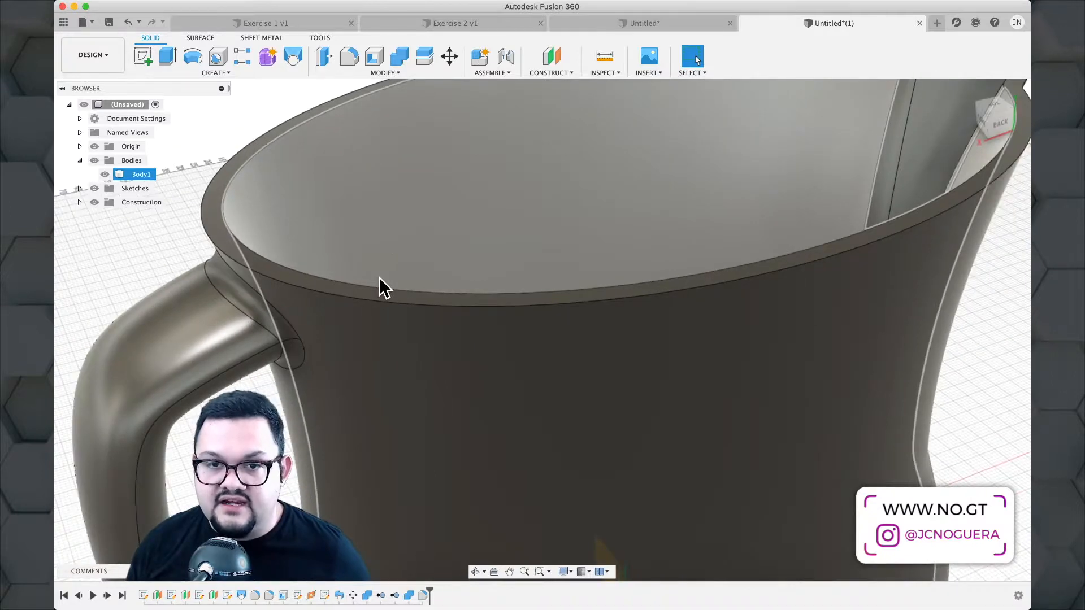
key(f)
click(324, 182)
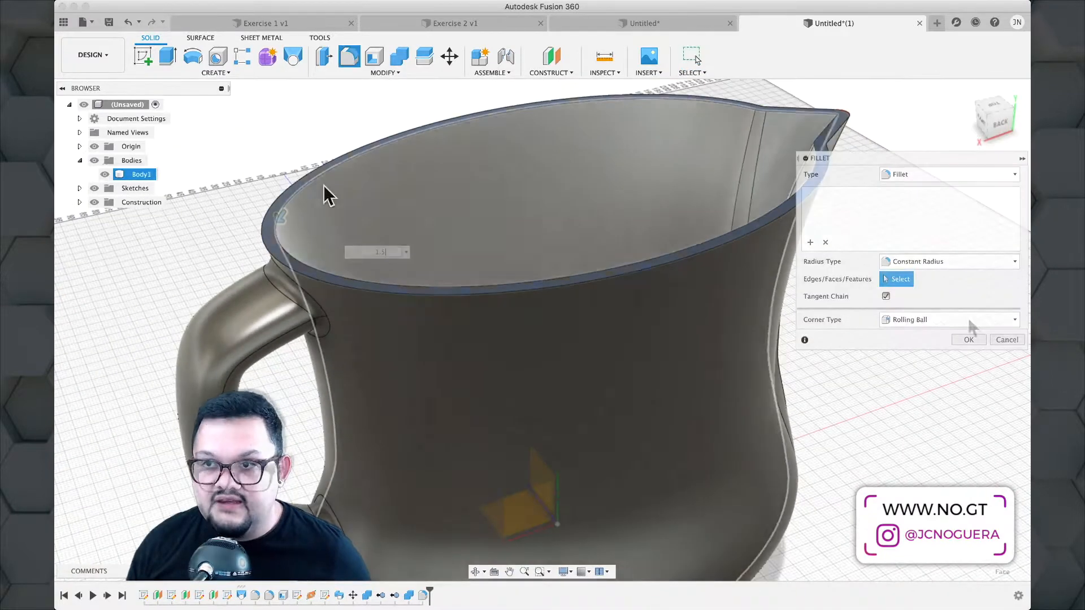
click(1010, 339)
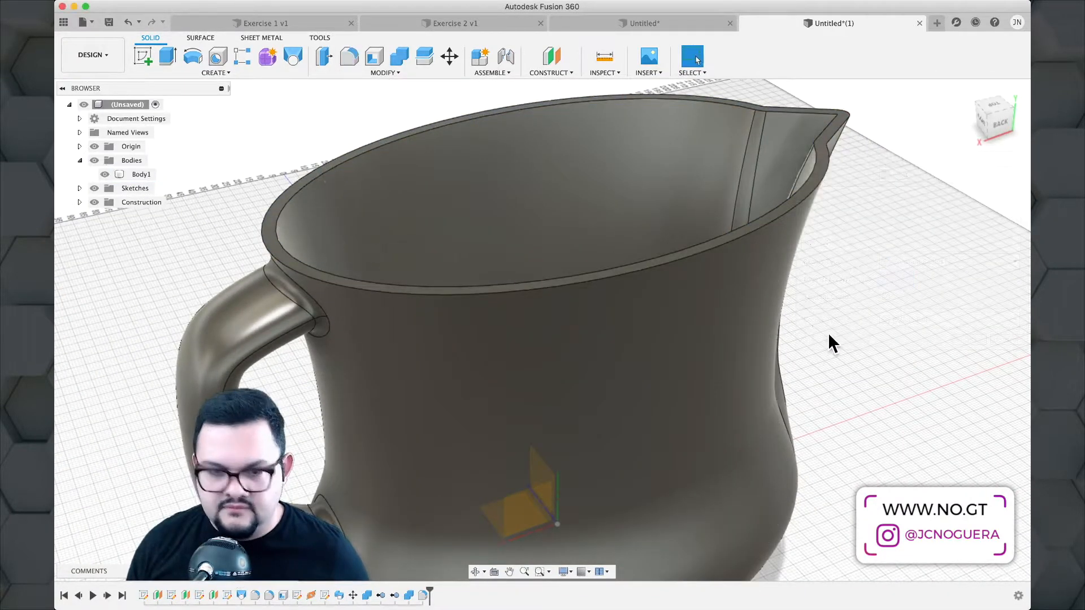
Fillet the outer and inner edge chains of the vessel's rim, including the spout, with a 1.5 mm radius.
key(f)
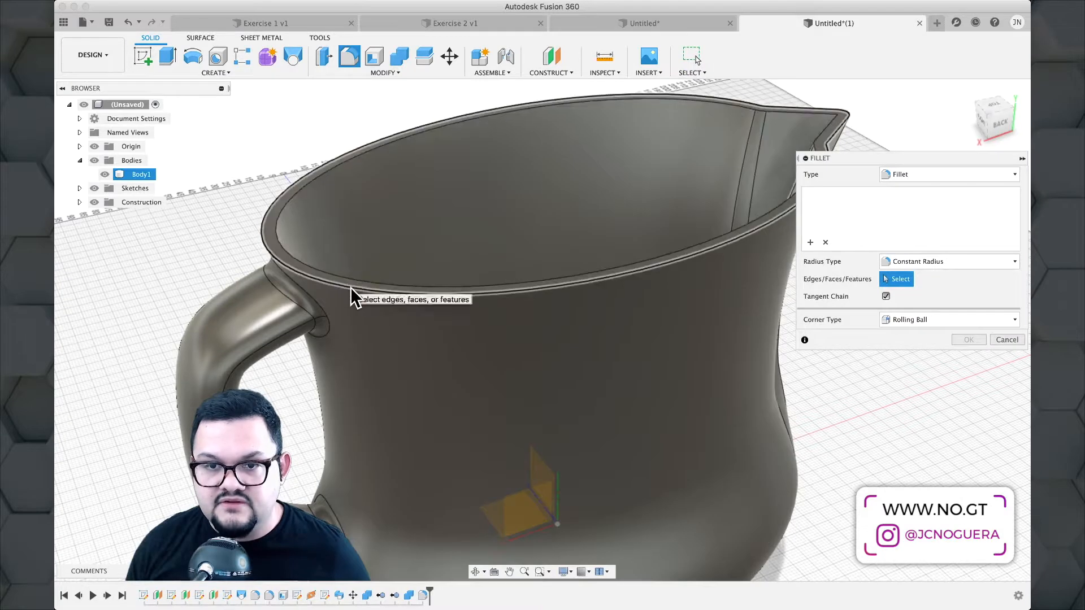
click(355, 292)
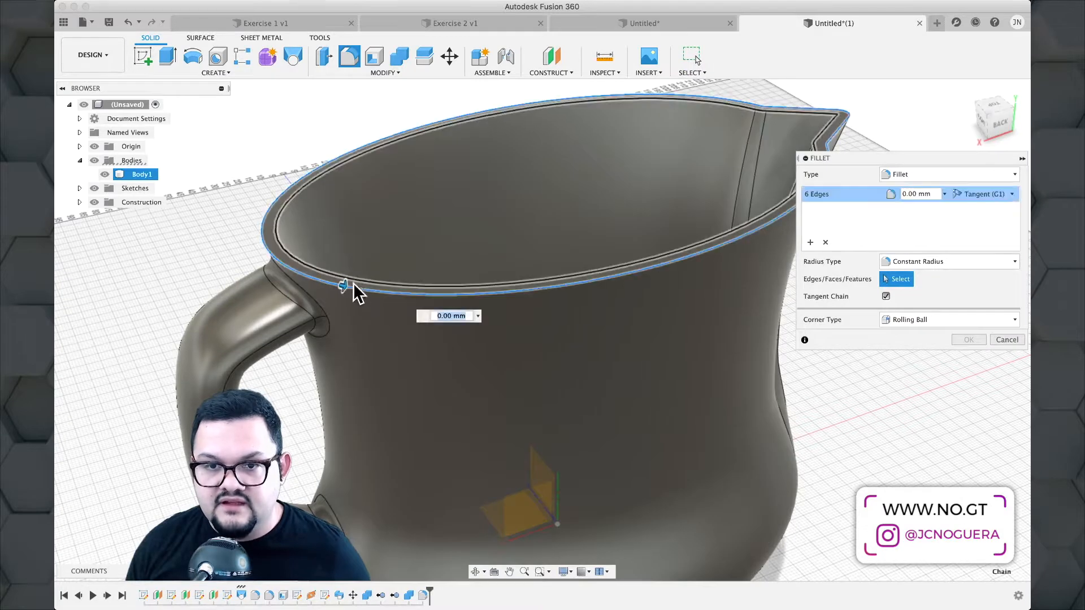
click(355, 281)
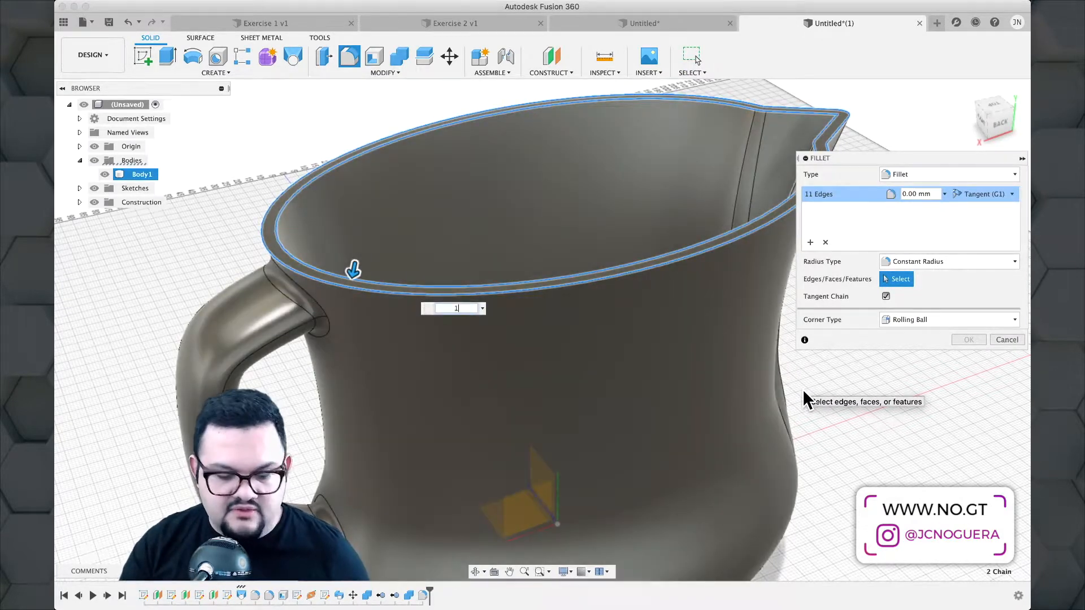
text(1.5)
key(Return)
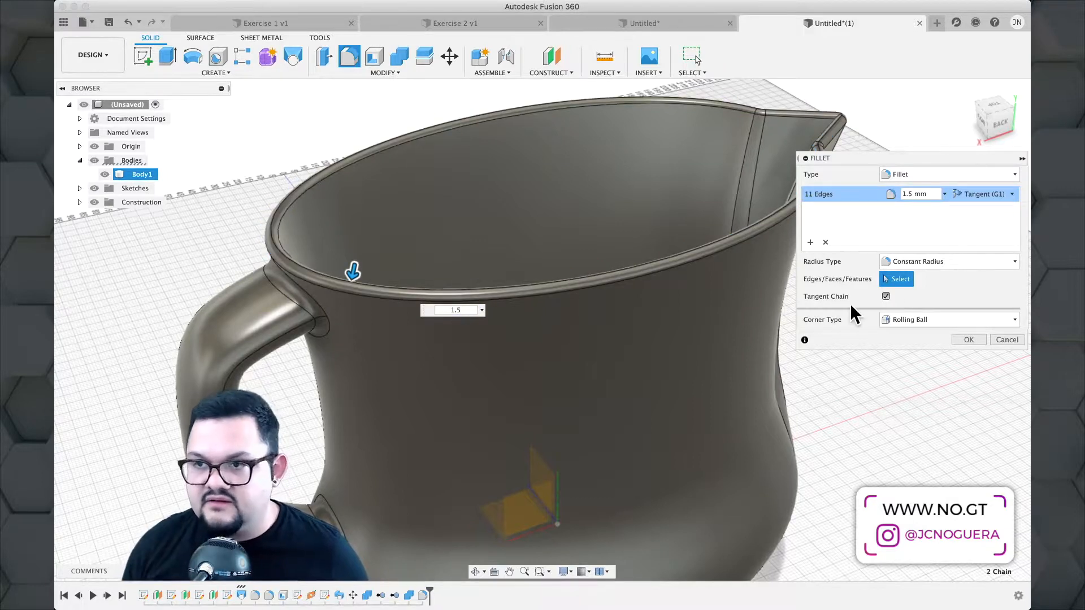
click(968, 339)
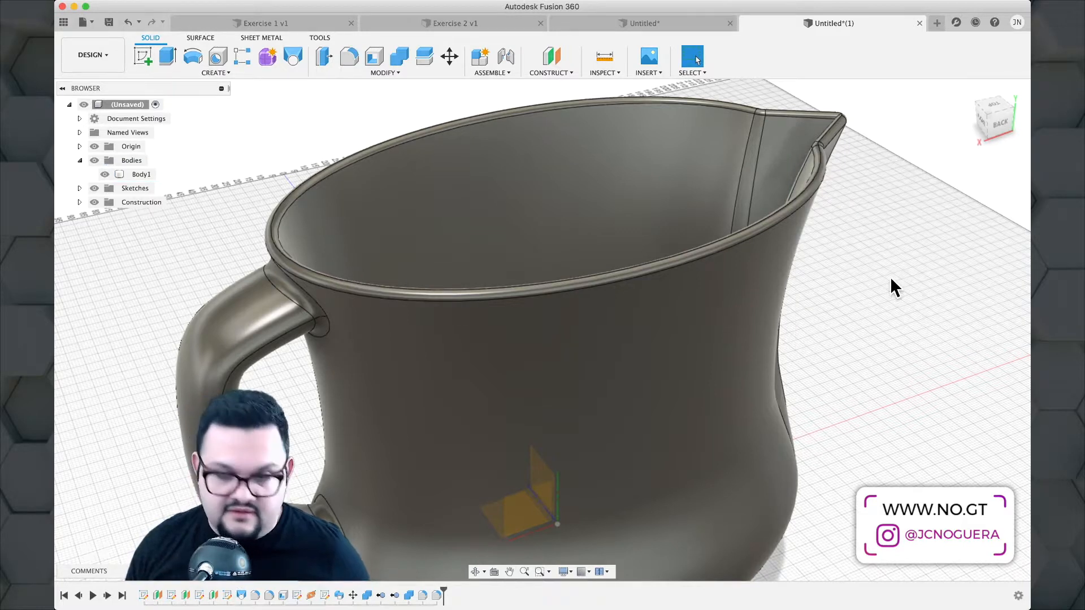
Examine the finished vessel from the spout side and the front, checking the rounded rim, body and handle.
scroll(890, 278, up, 1)
scroll(886, 279, down, 5)
scroll(886, 279, up, 3)
shift+middle_drag(886, 279, 683, 261)
middle_drag(683, 261, 477, 226)
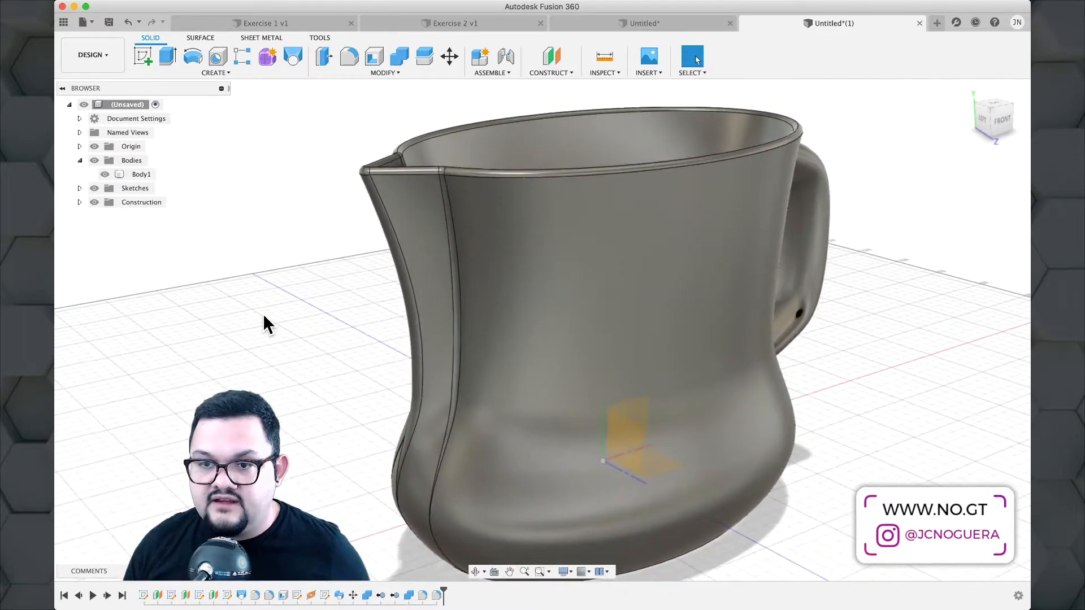
scroll(264, 316, down, 3)
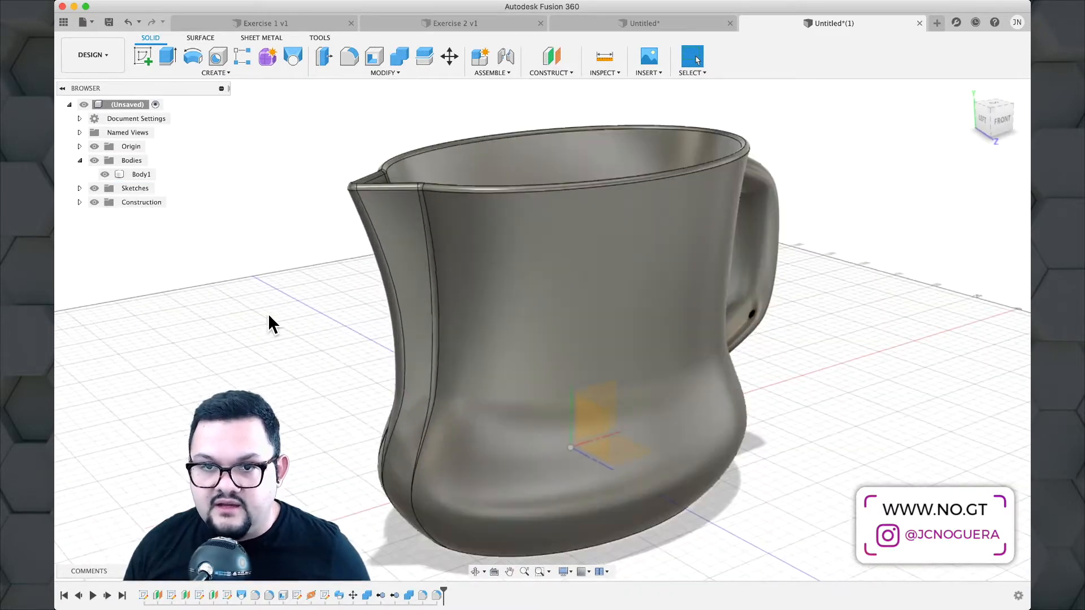
shift+middle_drag(269, 314, 309, 300)
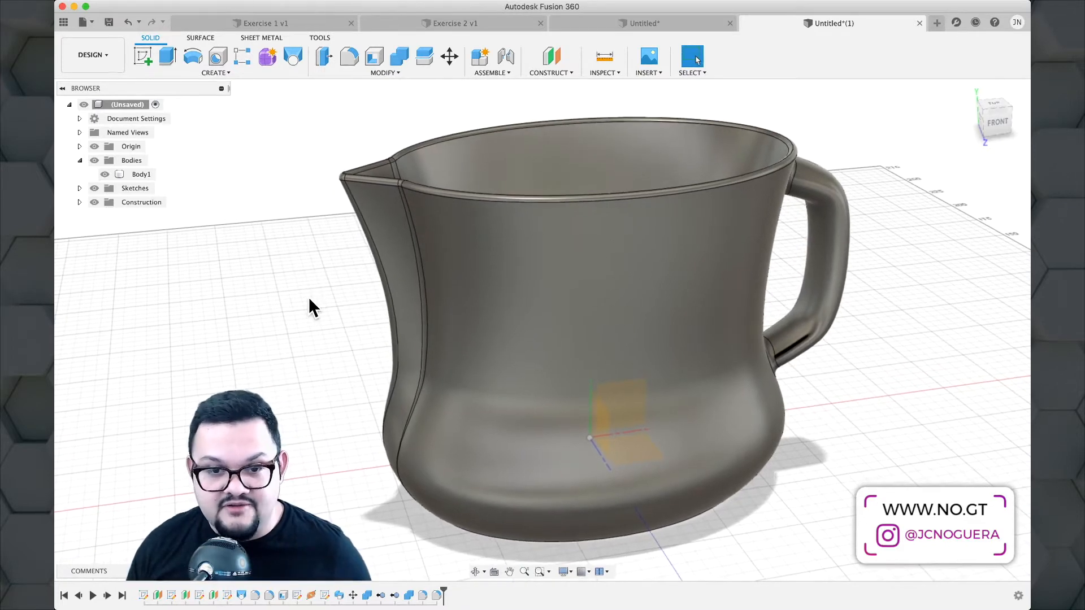